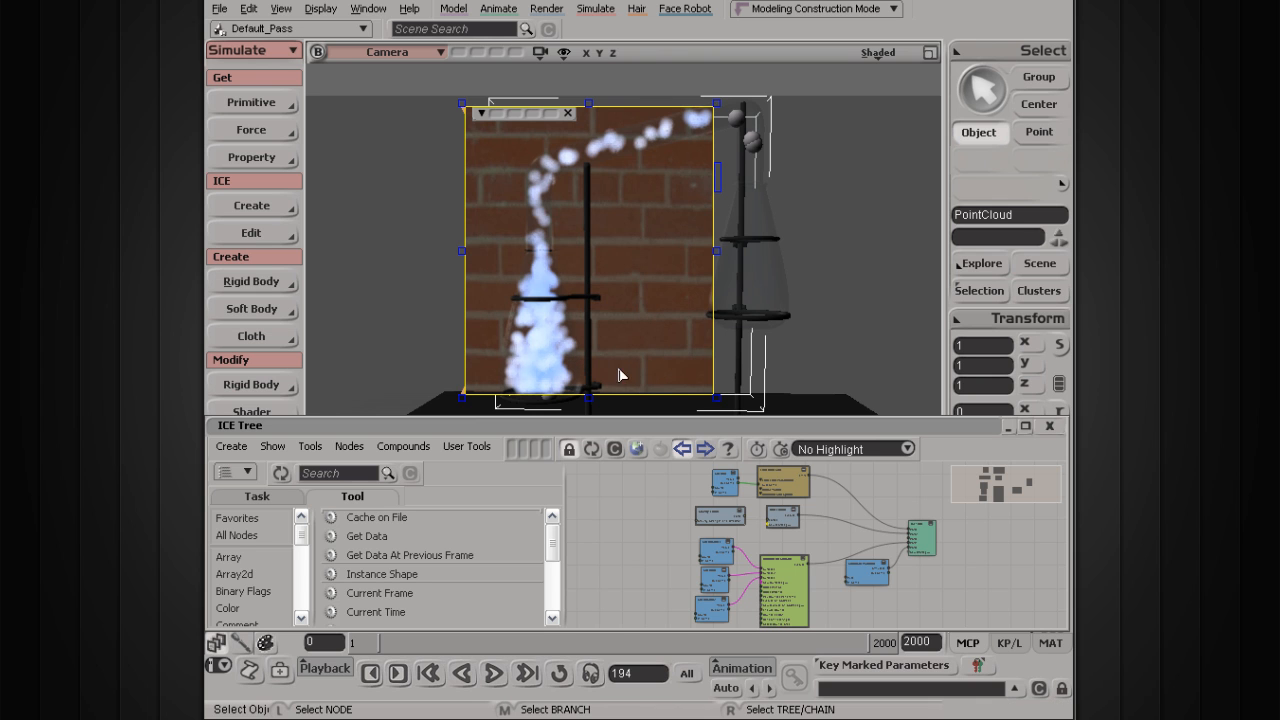
- Close the render region and connect the Gravity Force node's Force output to Force1 on the Add Forces node
{"action": "scroll", "coordinate": [800, 545], "scroll_direction": "up", "scroll_amount": 3}
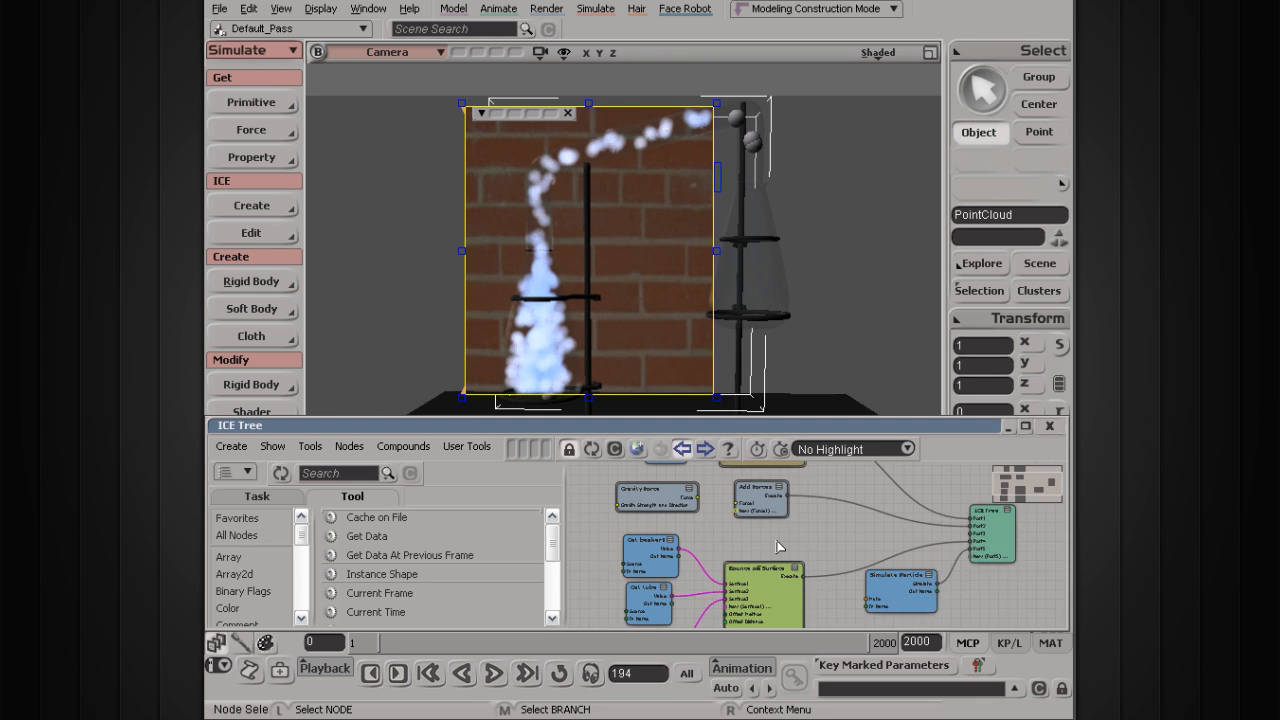
{"action": "left_click", "coordinate": [569, 115]}
{"action": "scroll", "coordinate": [677, 520], "scroll_direction": "up", "scroll_amount": 2}
{"action": "mouse_move", "coordinate": [650, 490]}
{"action": "middle_mouse_down"}
{"action": "mouse_move", "coordinate": [756, 567]}
{"action": "mouse_move", "coordinate": [785, 543]}
{"action": "middle_mouse_up"}
{"action": "scroll", "coordinate": [756, 567], "scroll_direction": "up", "scroll_amount": 2}
{"action": "left_click_drag", "start_coordinate": [785, 538], "coordinate": [888, 560]}
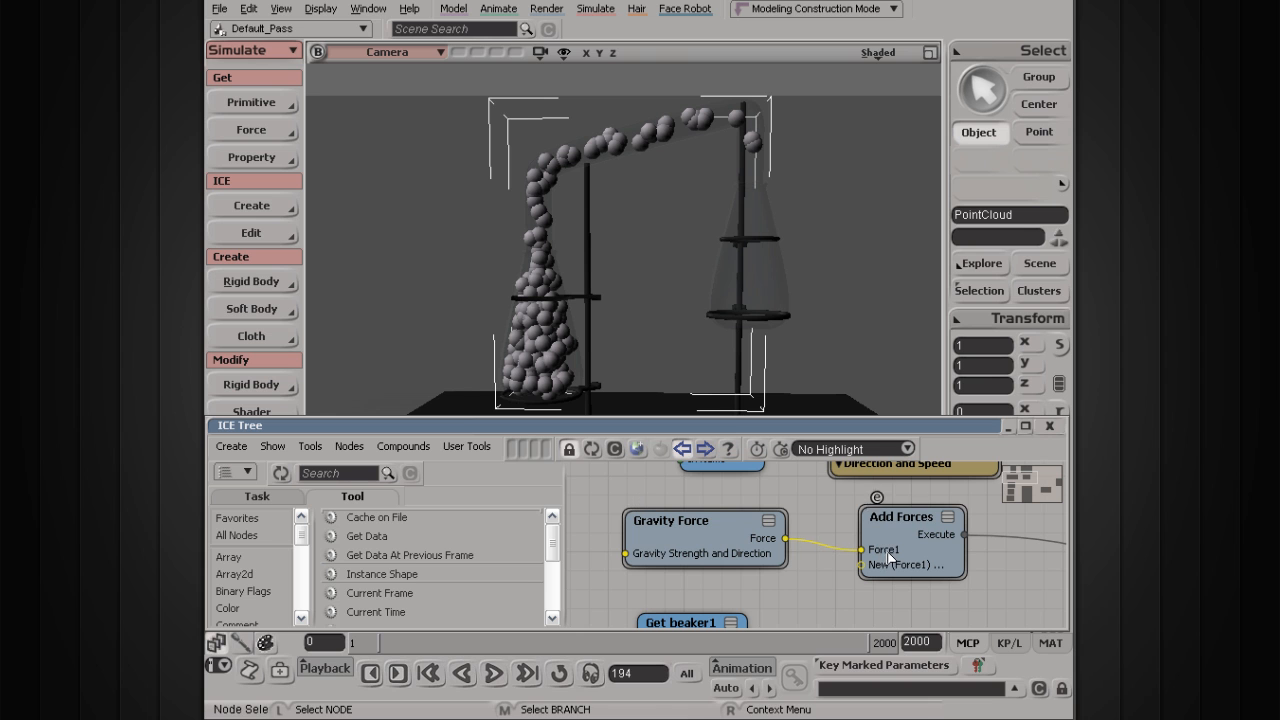
- Play the simulation to frame 145 and preview the particles in the first beaker with a temporary render region
{"action": "left_click", "coordinate": [497, 676]}
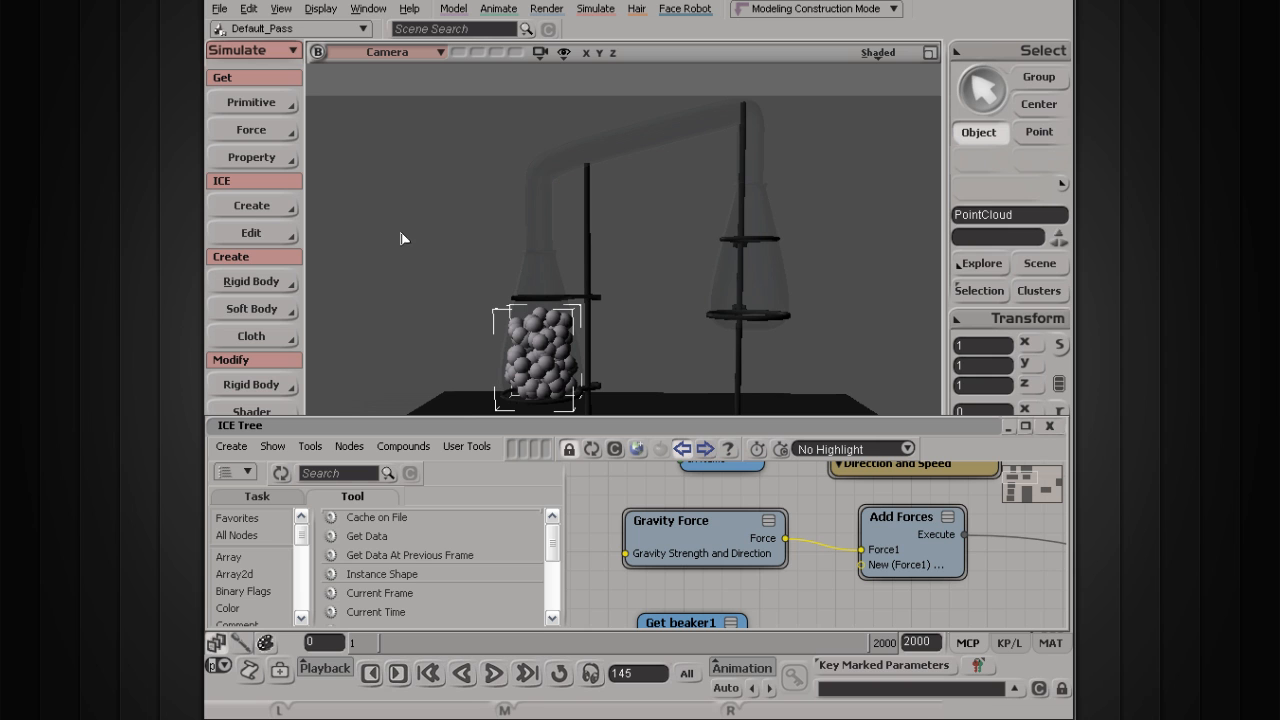
{"action": "key", "text": "s"}
{"action": "left_click_drag", "start_coordinate": [430, 275], "coordinate": [474, 240]}
{"action": "scroll", "coordinate": [487, 264], "scroll_direction": "up", "scroll_amount": 2}
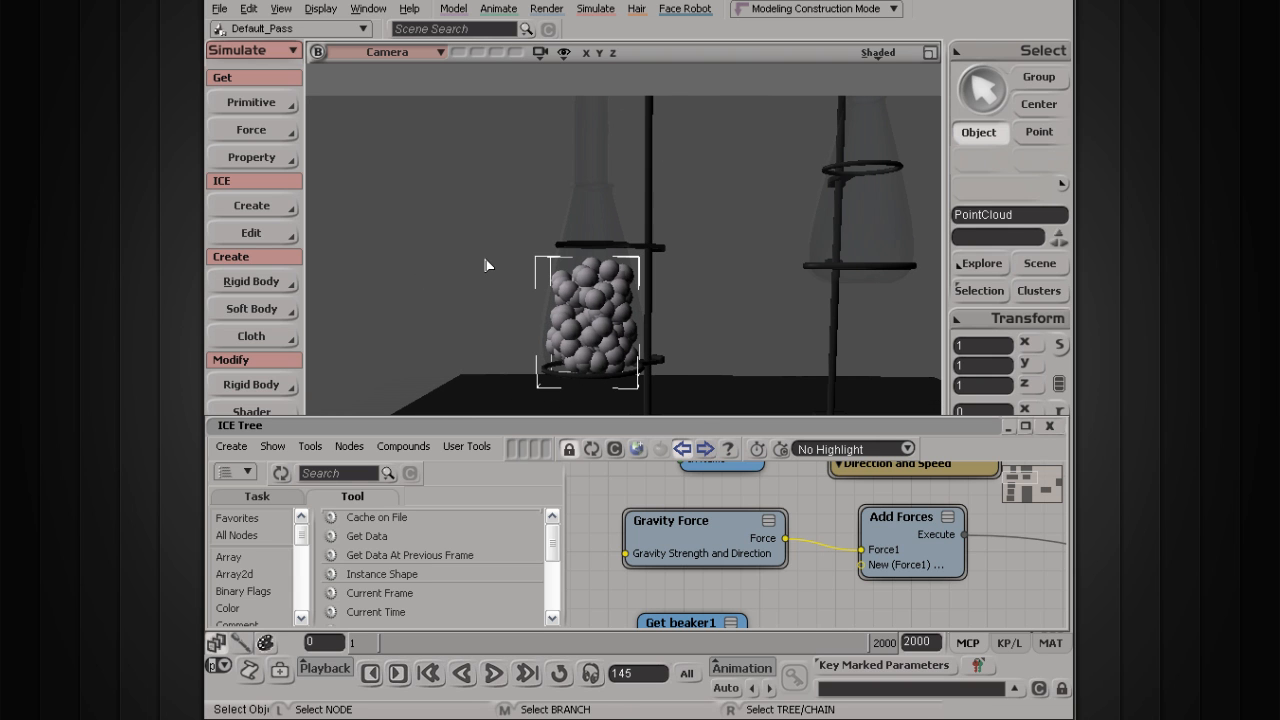
{"action": "key", "text": "q"}
{"action": "left_click_drag", "start_coordinate": [466, 166], "coordinate": [702, 410]}
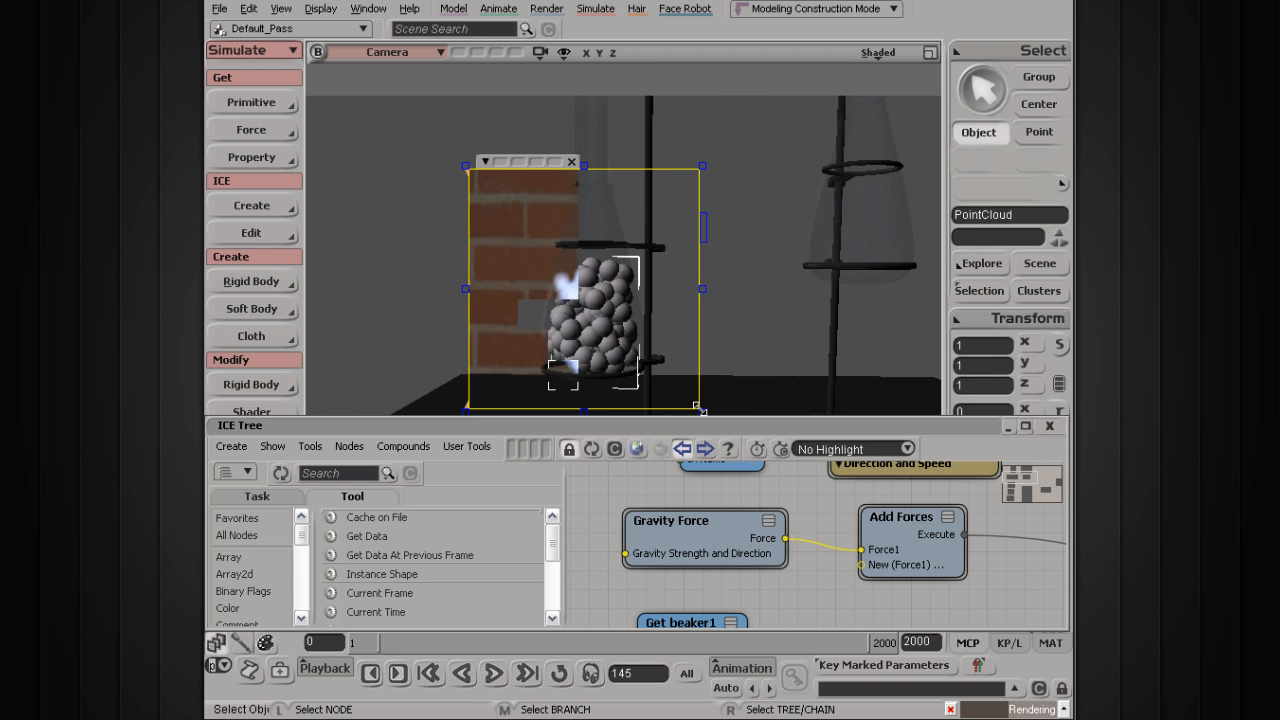
{"action": "left_click", "coordinate": [572, 164]}
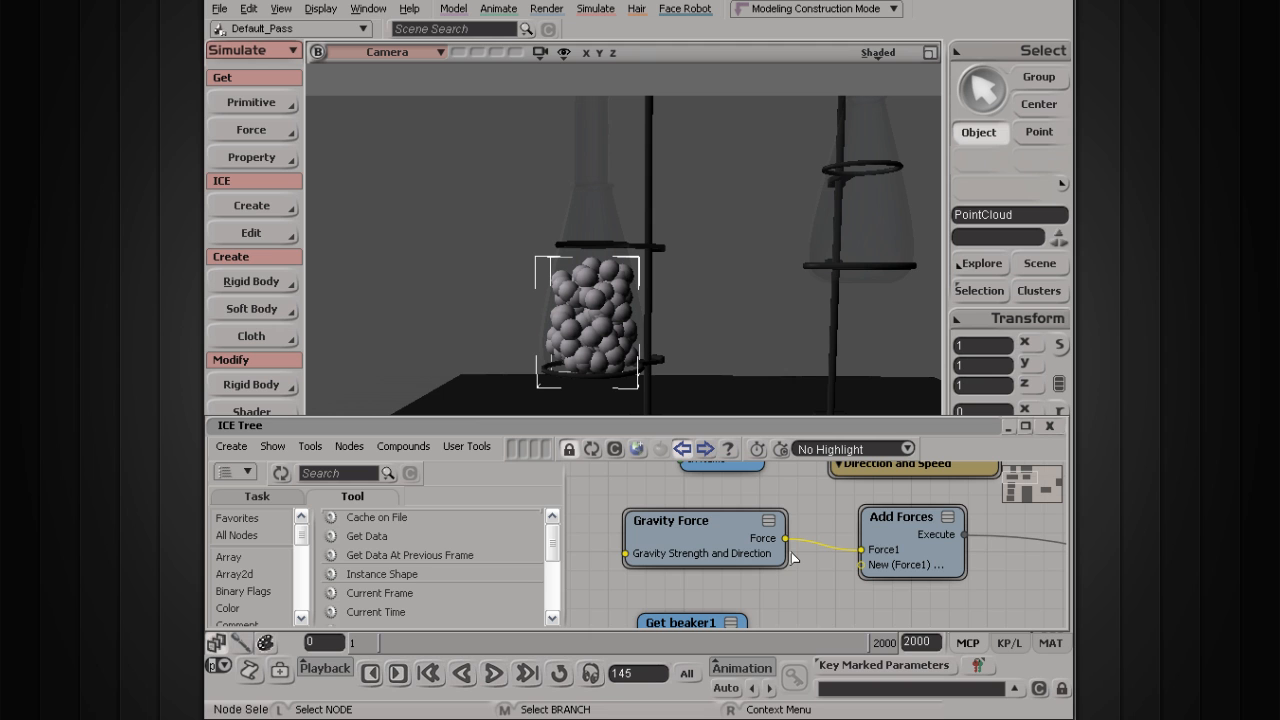
- Examine the overall ICE tree layout and the glass tube joining the two beakers in the camera view
{"action": "scroll", "coordinate": [790, 555], "scroll_direction": "down", "scroll_amount": 5}
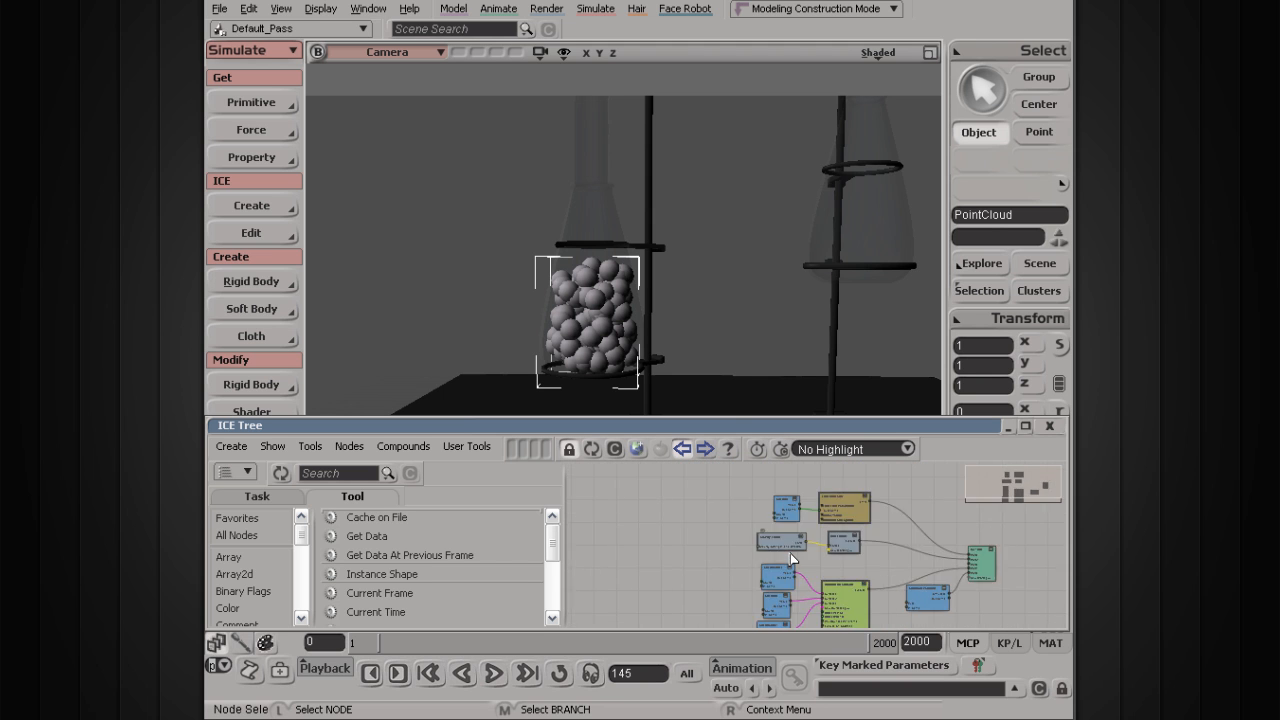
{"action": "scroll", "coordinate": [790, 553], "scroll_direction": "up", "scroll_amount": 1}
{"action": "key", "text": "s"}
{"action": "left_click_drag", "start_coordinate": [736, 214], "coordinate": [680, 284]}
{"action": "scroll", "coordinate": [653, 336], "scroll_direction": "down", "scroll_amount": 3}
{"action": "scroll", "coordinate": [653, 336], "scroll_direction": "up", "scroll_amount": 2}
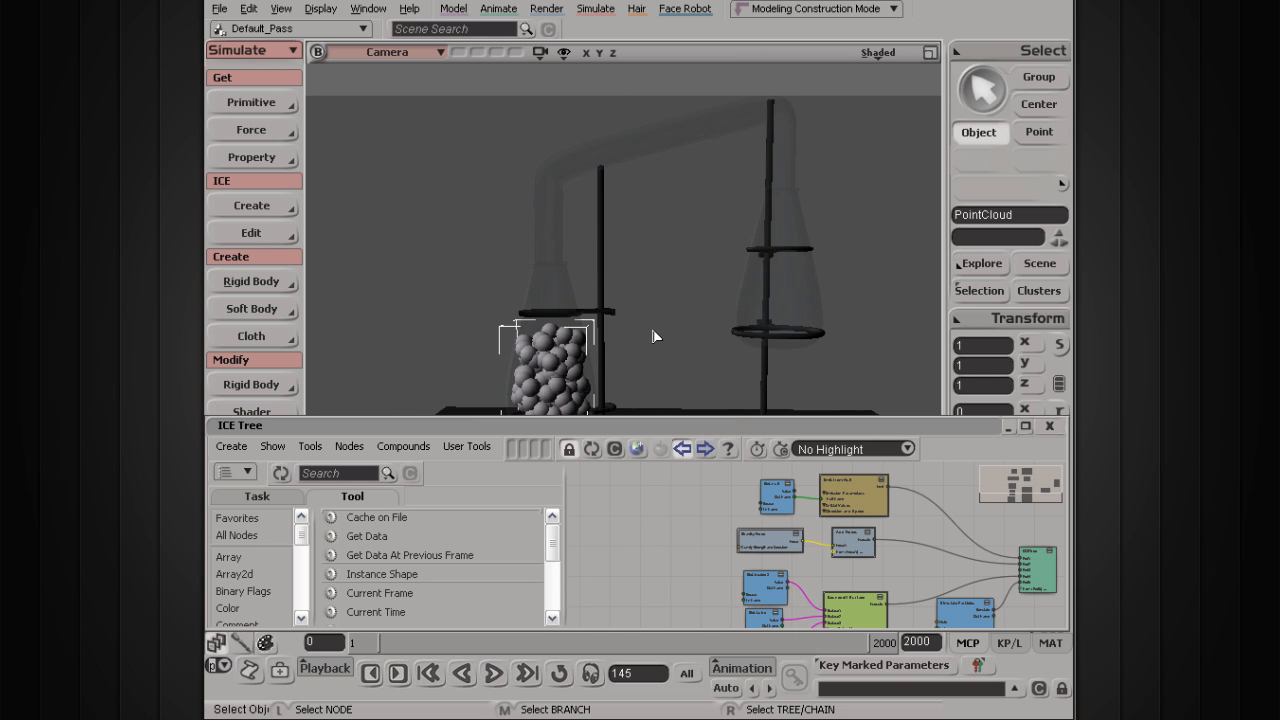
{"action": "scroll", "coordinate": [653, 332], "scroll_direction": "down", "scroll_amount": 1}
{"action": "key", "text": "s"}
{"action": "mouse_move", "coordinate": [648, 332]}
{"action": "left_mouse_down"}
{"action": "mouse_move", "coordinate": [652, 306]}
{"action": "mouse_move", "coordinate": [646, 320]}
{"action": "left_mouse_up"}
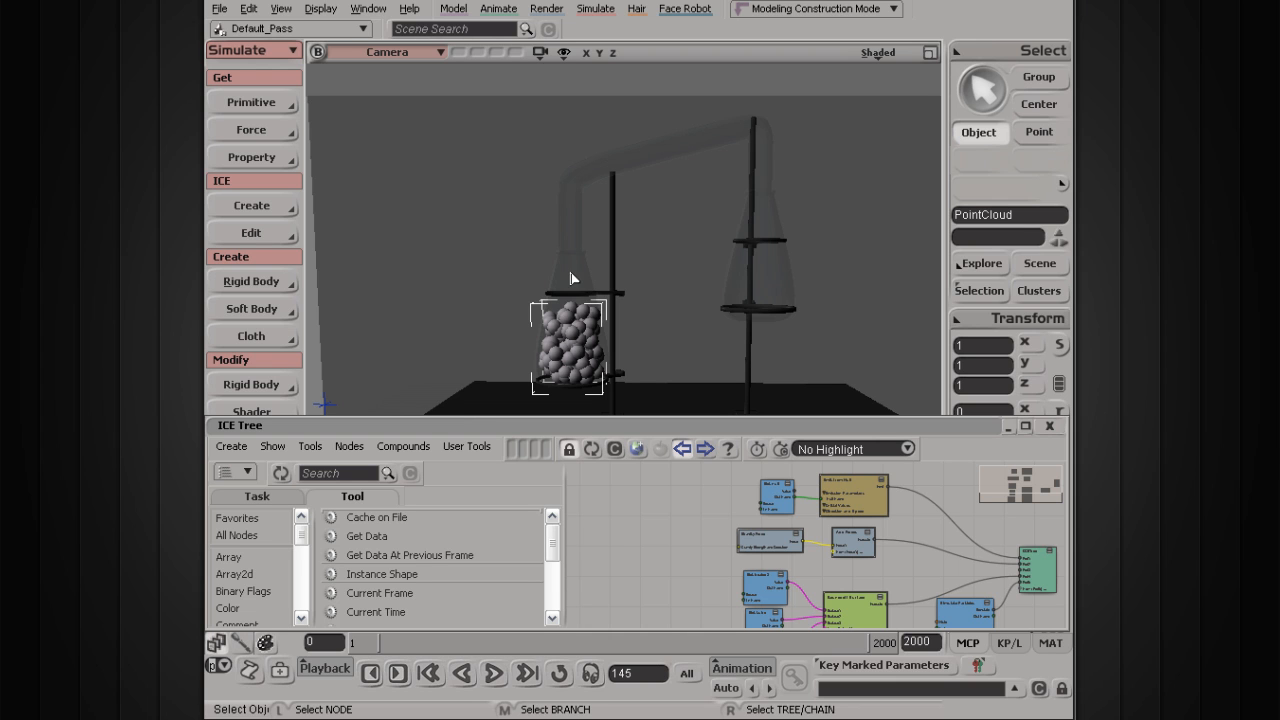
- Switch the viewport to the Right view, minimize the ICE Tree window and frame the tube between both beakers
{"action": "left_click", "coordinate": [394, 50]}
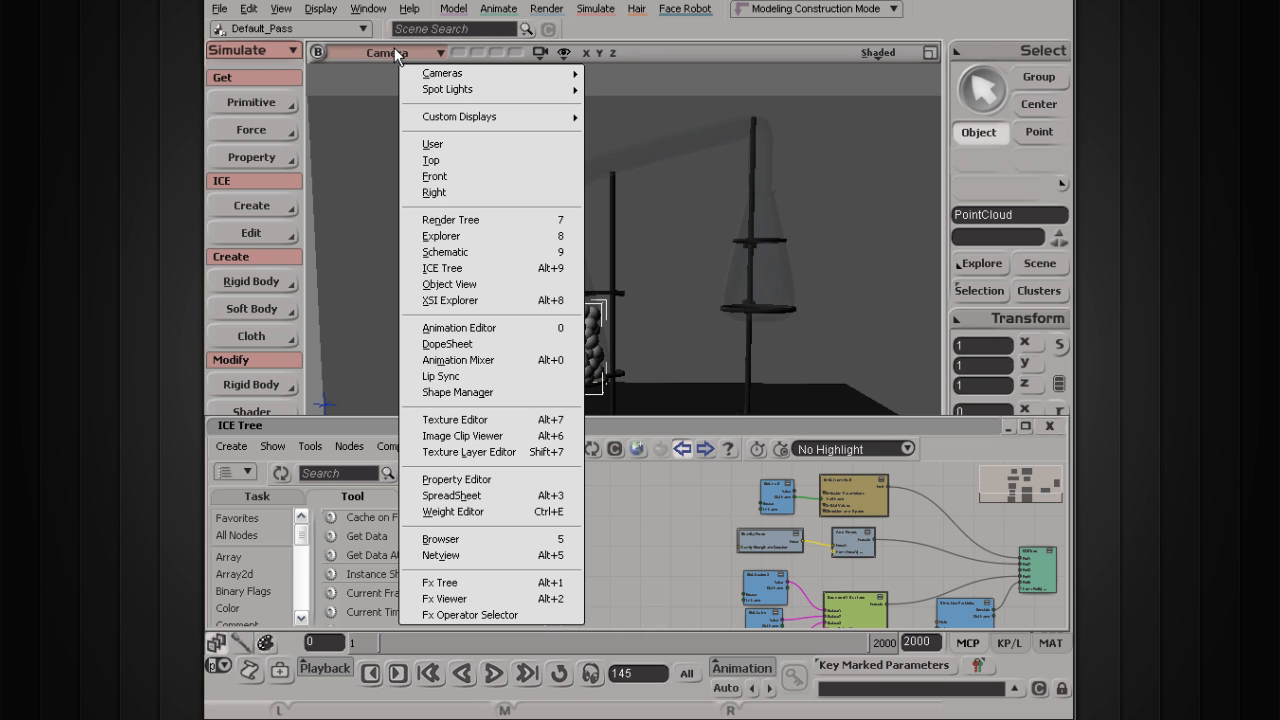
{"action": "left_click", "coordinate": [436, 195]}
{"action": "key", "text": "s"}
{"action": "left_click_drag", "start_coordinate": [611, 107], "coordinate": [588, 525]}
{"action": "left_click_drag", "start_coordinate": [566, 219], "coordinate": [530, 530]}
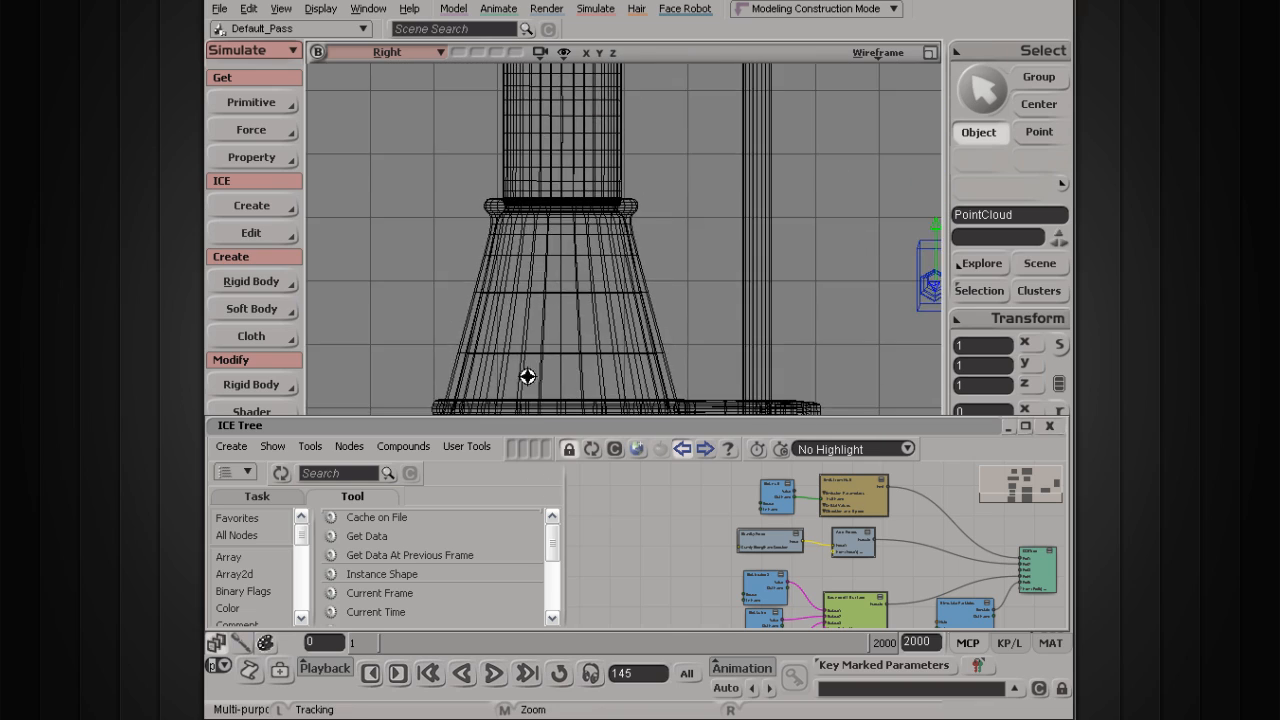
{"action": "scroll", "coordinate": [528, 282], "scroll_direction": "down", "scroll_amount": 5}
{"action": "key", "text": "s"}
{"action": "left_click_drag", "start_coordinate": [682, 186], "coordinate": [580, 267]}
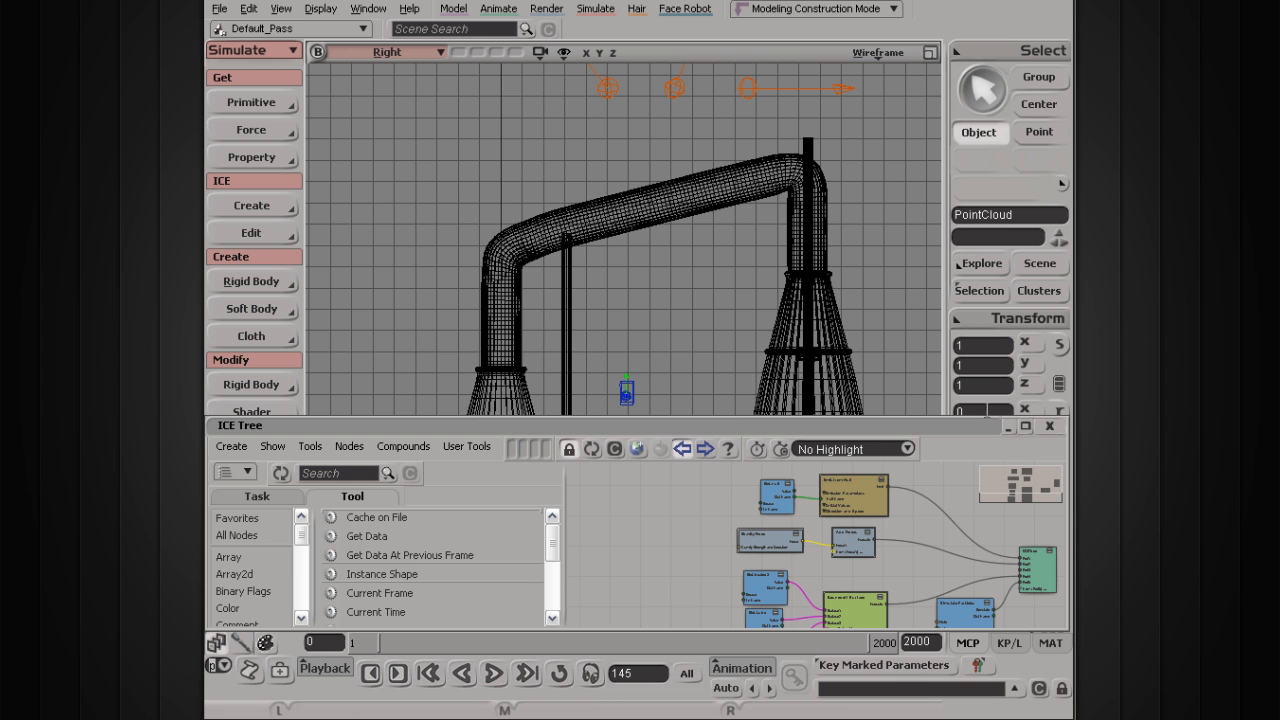
{"action": "left_click", "coordinate": [1008, 426]}
{"action": "scroll", "coordinate": [560, 330], "scroll_direction": "up", "scroll_amount": 4}
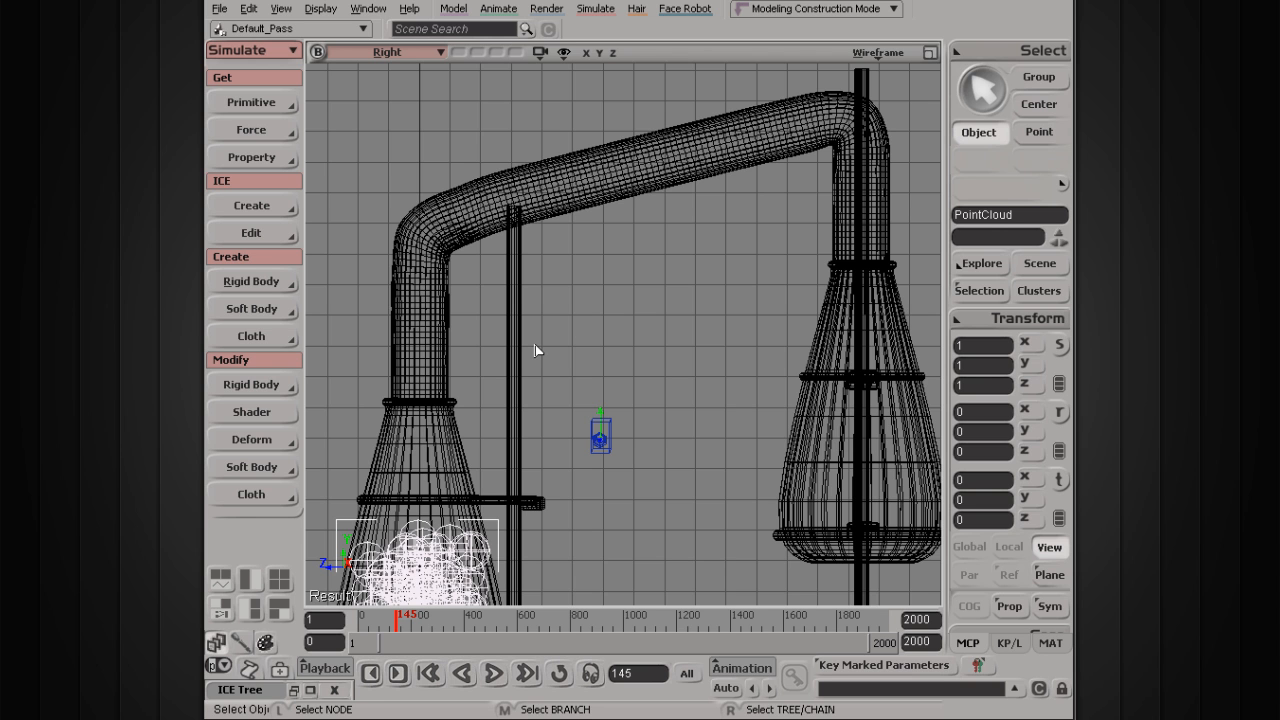
{"action": "left_click_drag", "start_coordinate": [588, 357], "coordinate": [620, 303]}
{"action": "left_click_drag", "start_coordinate": [696, 263], "coordinate": [688, 284]}
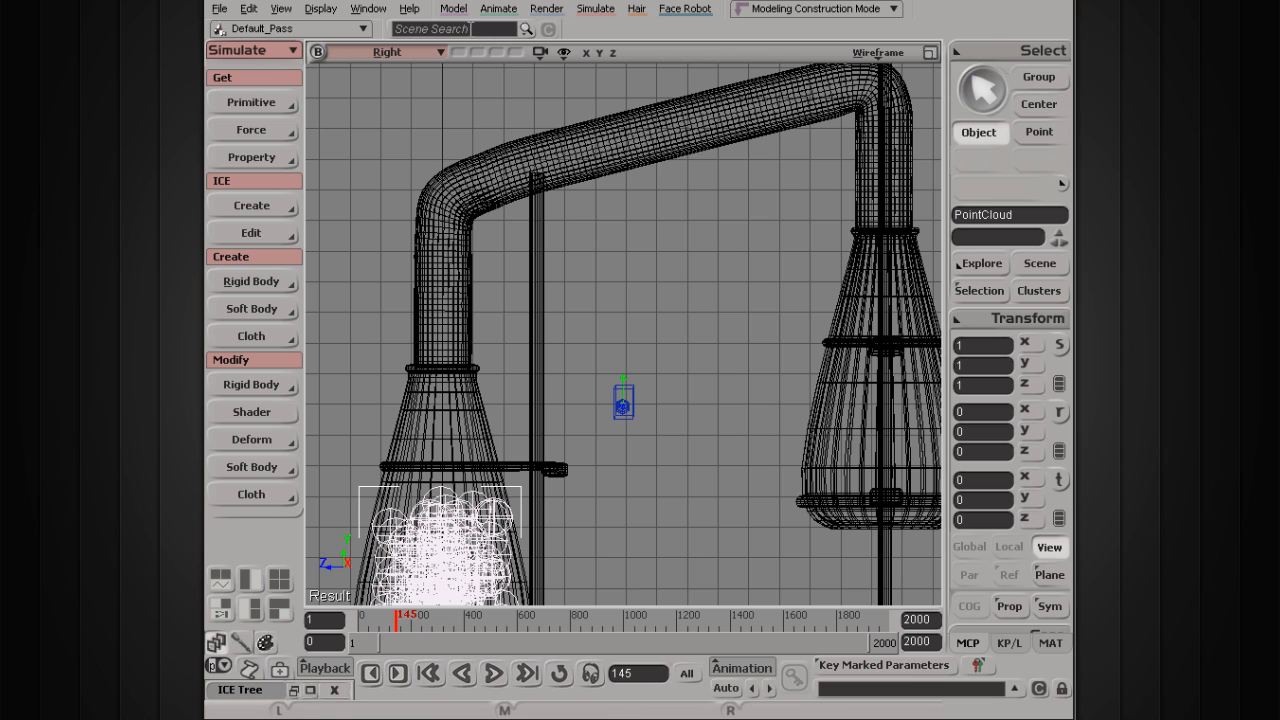
- Draw a cubic curve by CVs from the particles in the first beaker, through the first bend and along the sloped tube
{"action": "left_click", "coordinate": [452, 9]}
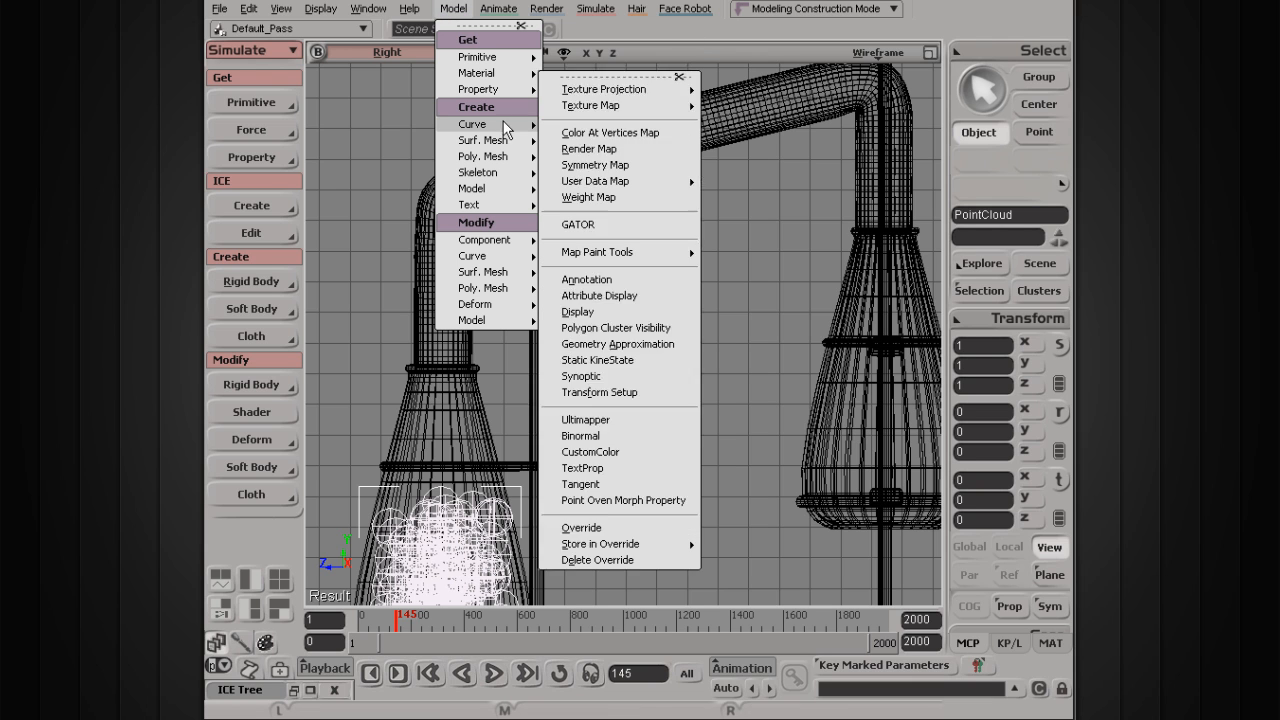
{"action": "mouse_move", "coordinate": [504, 128]}
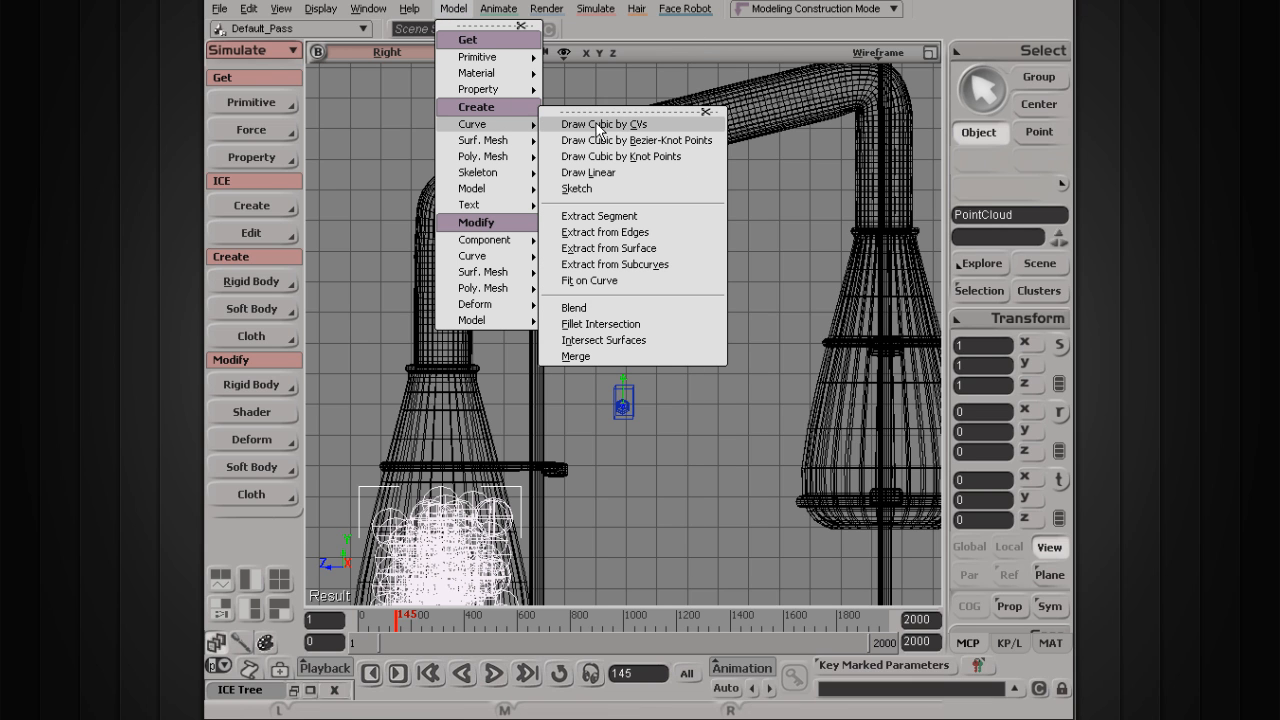
{"action": "left_click", "coordinate": [689, 124]}
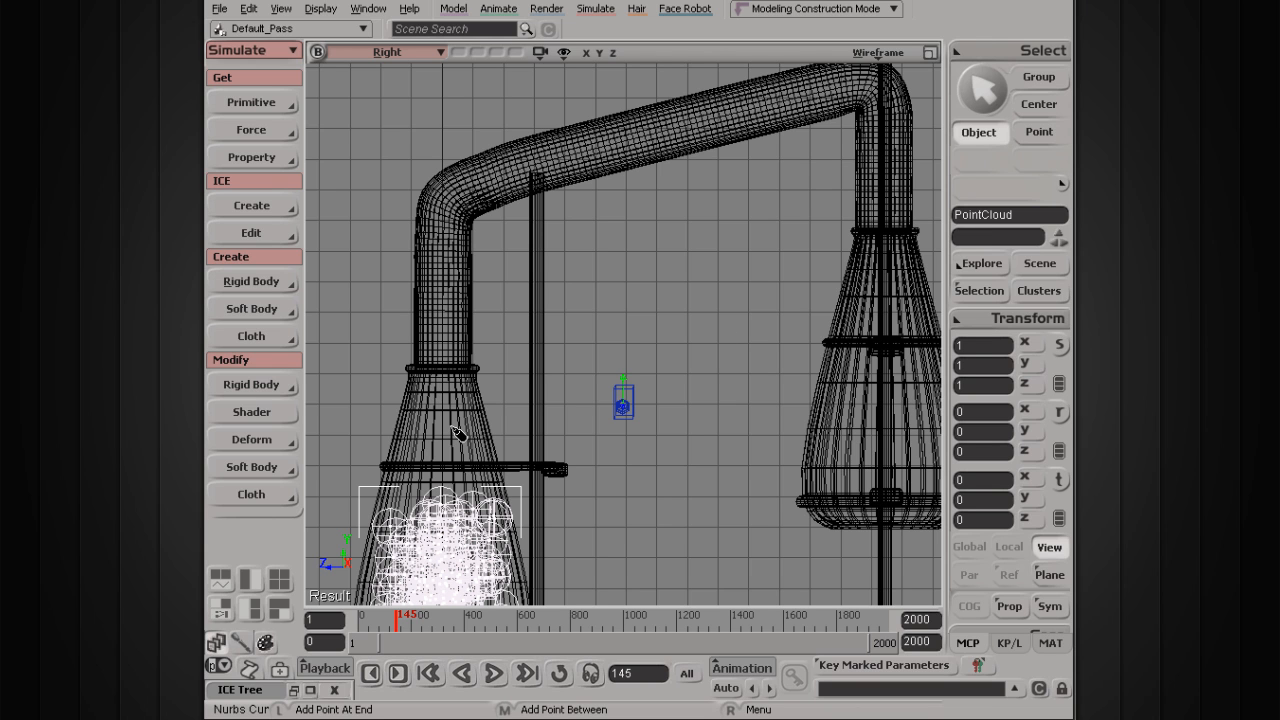
{"action": "left_click", "coordinate": [442, 502]}
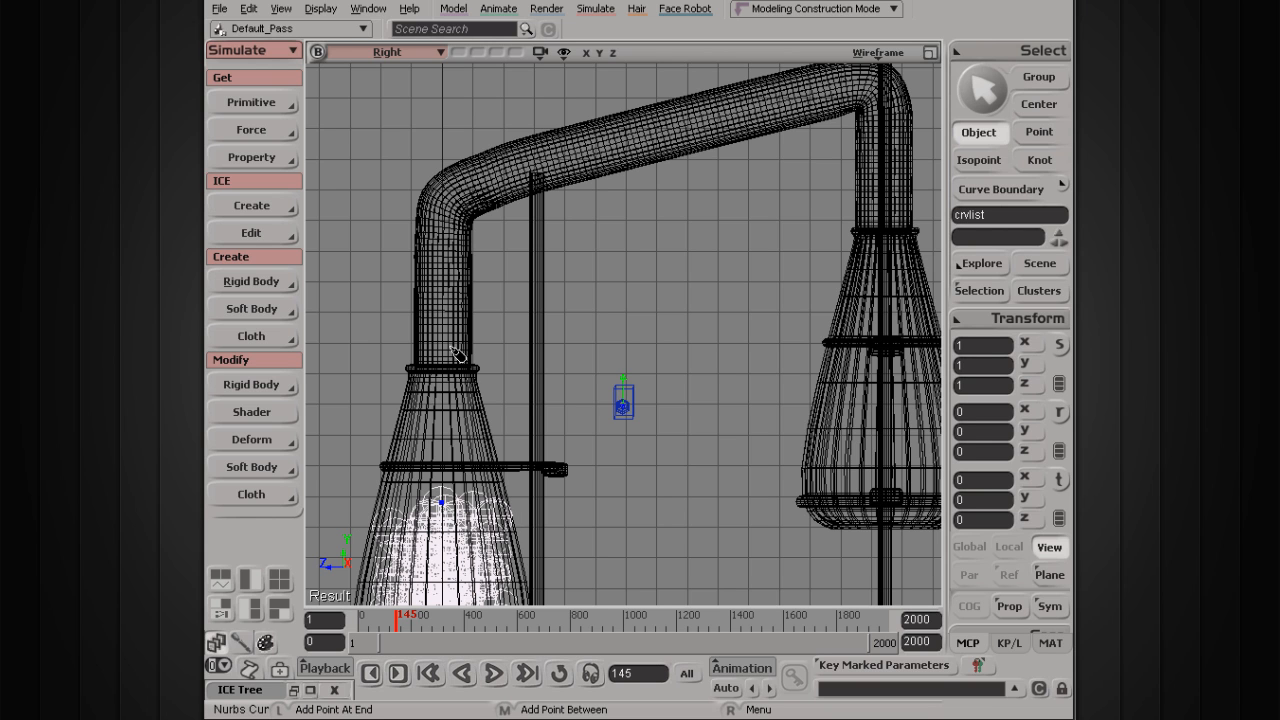
{"action": "left_click", "coordinate": [442, 309]}
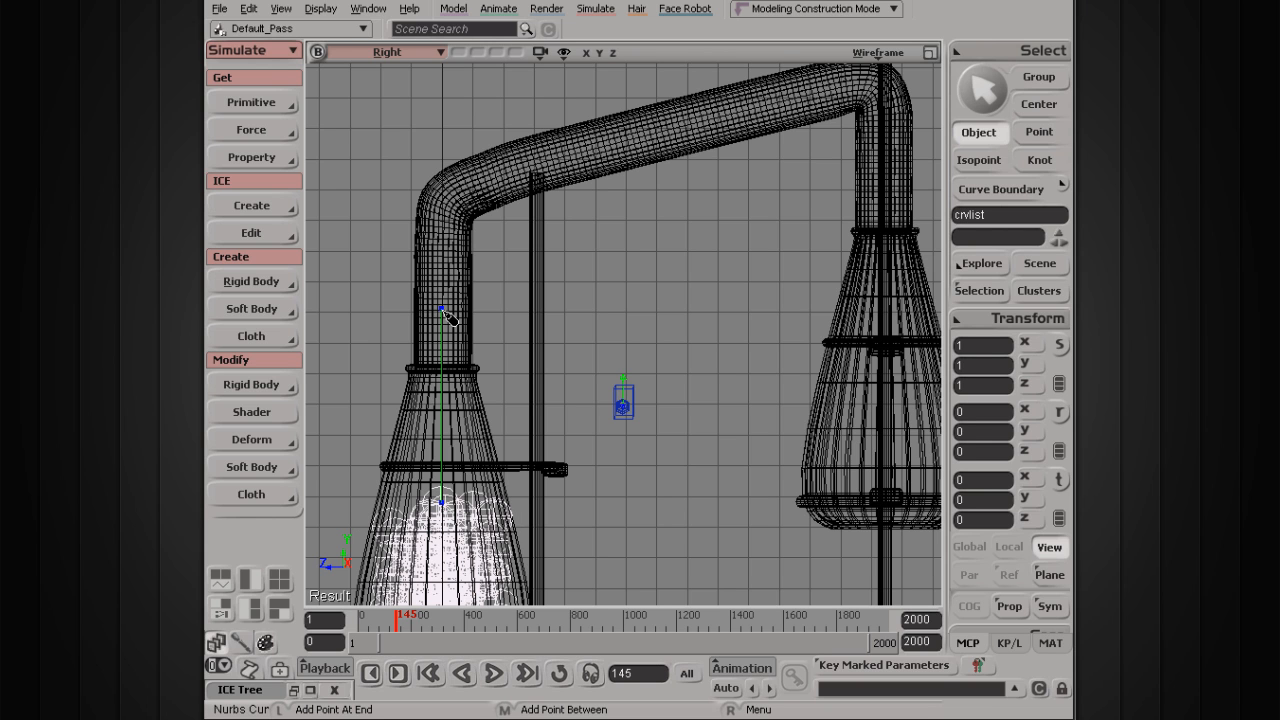
{"action": "left_click", "coordinate": [446, 221]}
{"action": "left_click", "coordinate": [452, 196]}
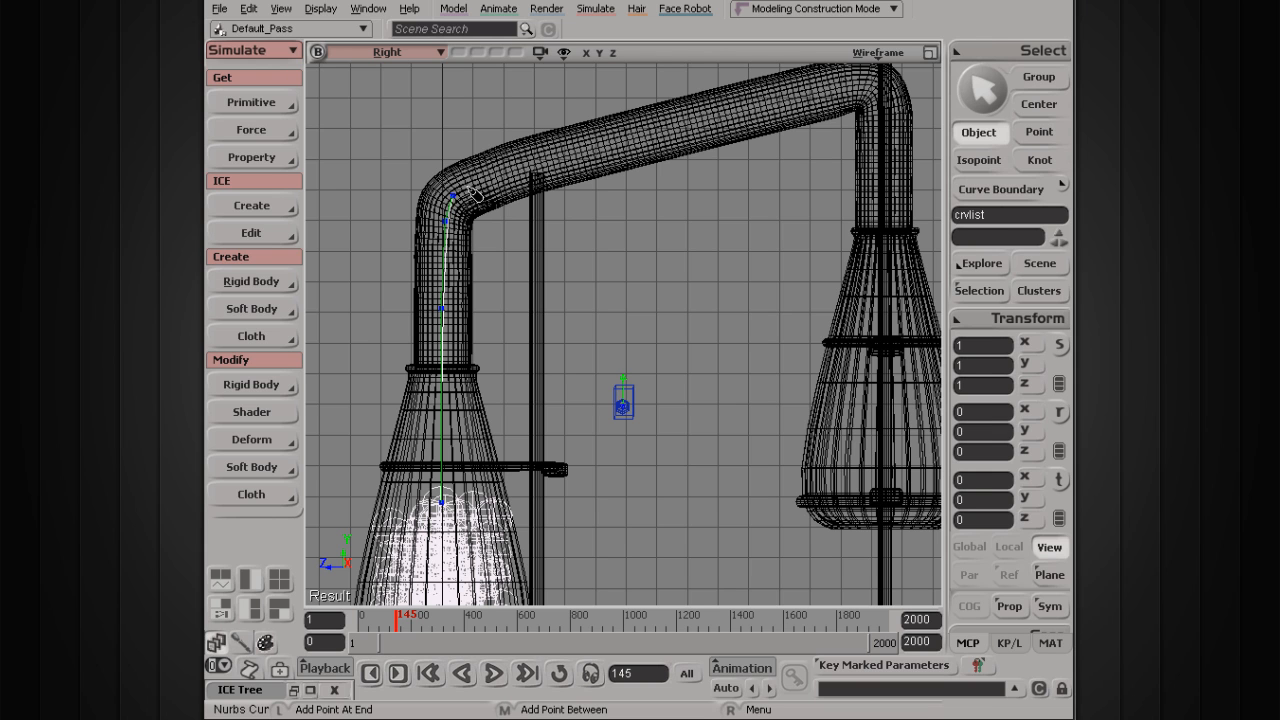
{"action": "left_click", "coordinate": [465, 185]}
{"action": "left_click", "coordinate": [500, 172]}
{"action": "left_click", "coordinate": [793, 104]}
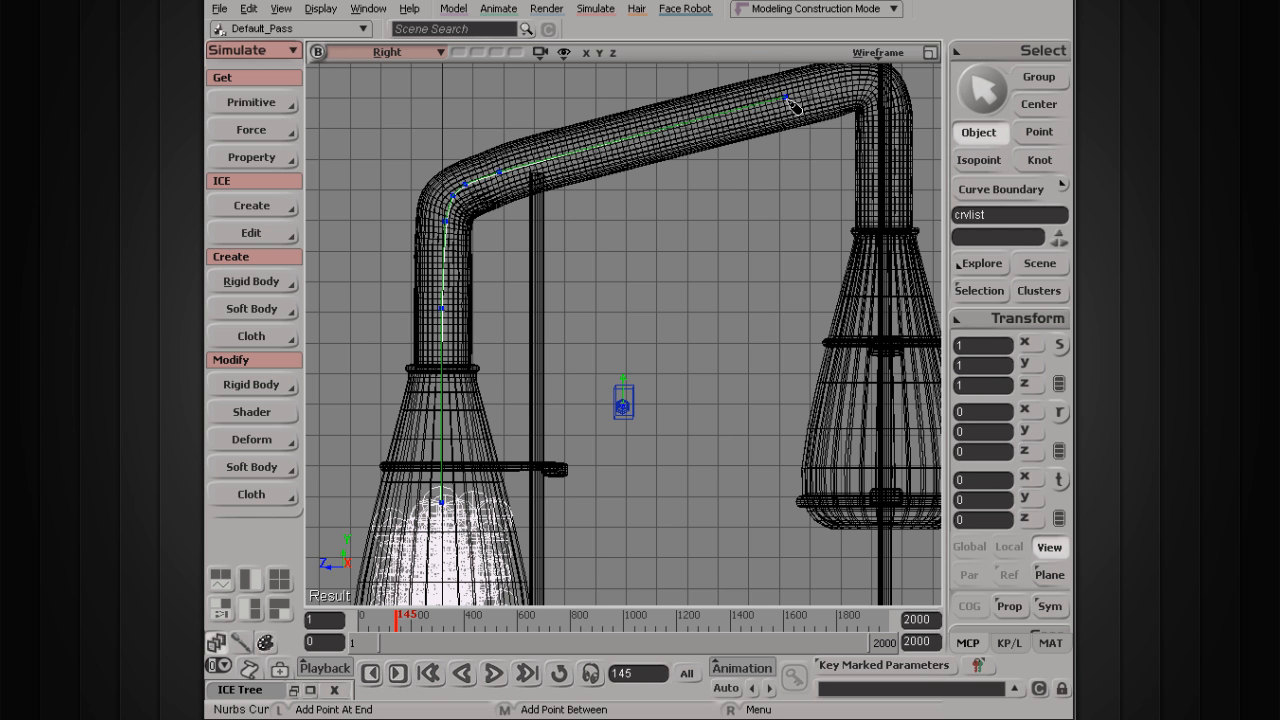
- Continue the curve around the second bend down to the neck of the second beaker and finish drawing it
{"action": "key", "text": "s"}
{"action": "left_click_drag", "start_coordinate": [847, 124], "coordinate": [782, 166]}
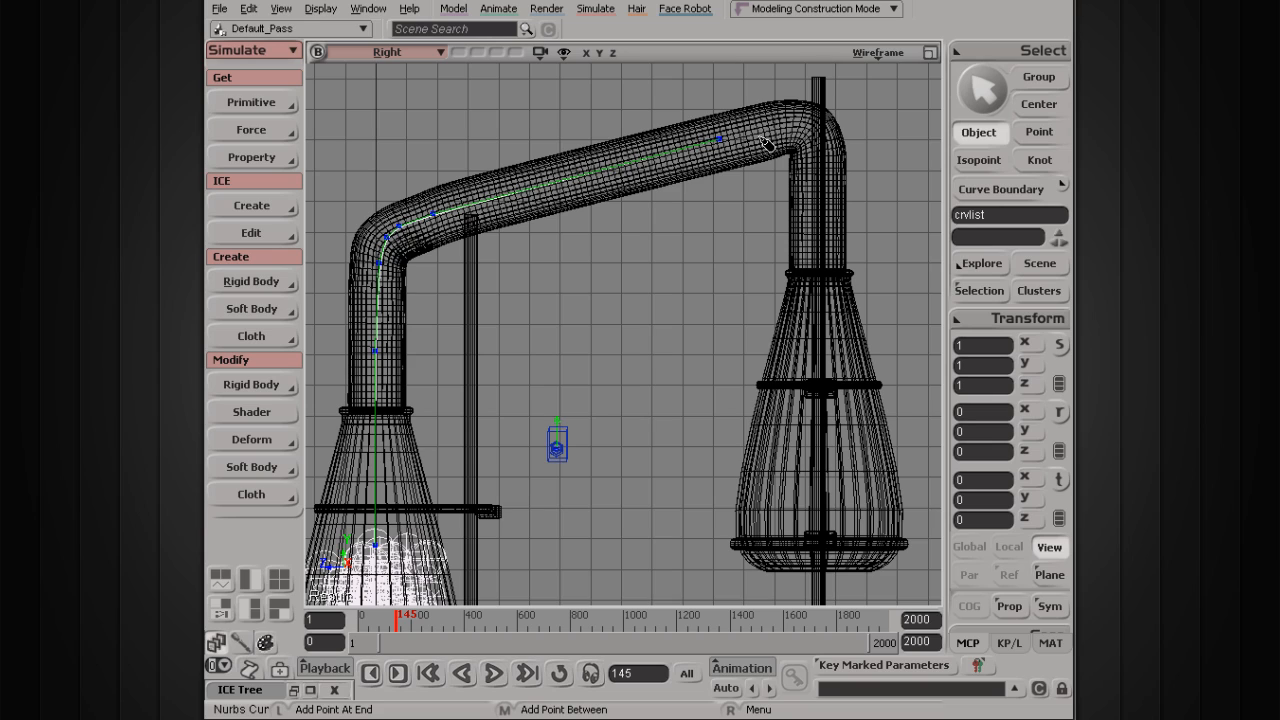
{"action": "key", "text": "s"}
{"action": "left_click_drag", "start_coordinate": [765, 144], "coordinate": [700, 203]}
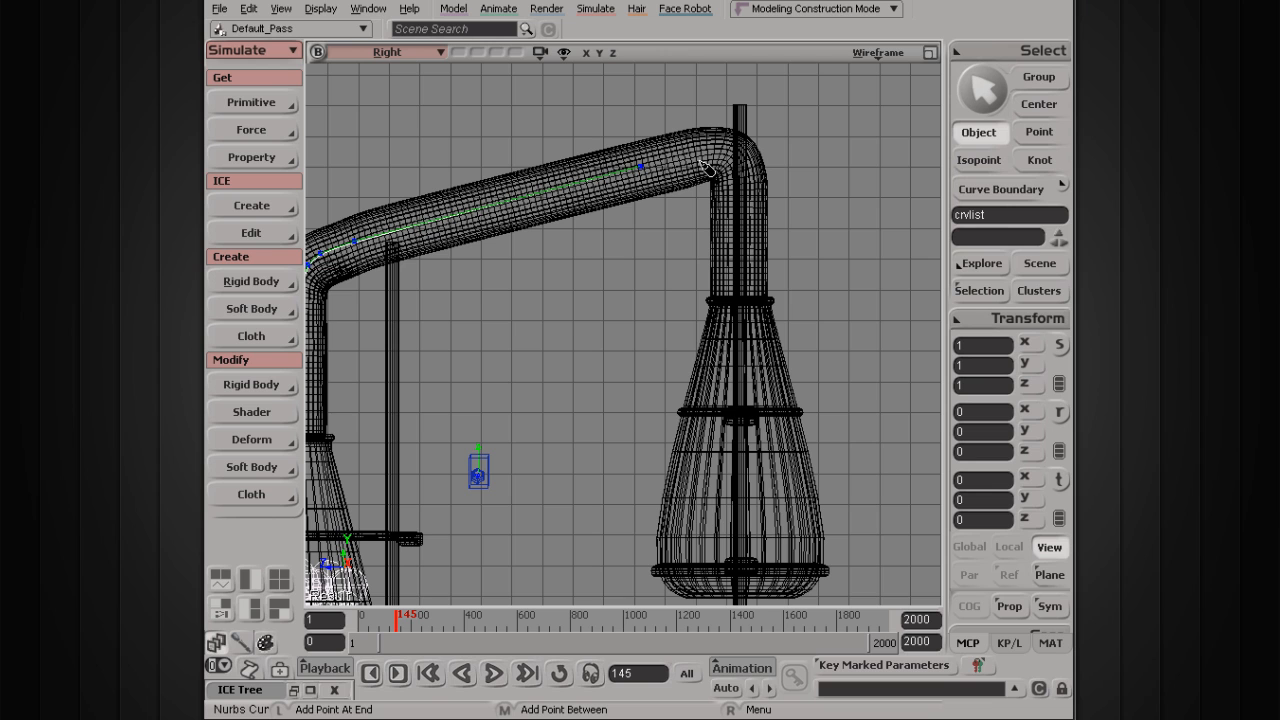
{"action": "left_click", "coordinate": [706, 153]}
{"action": "left_click", "coordinate": [733, 155]}
{"action": "left_click", "coordinate": [741, 196]}
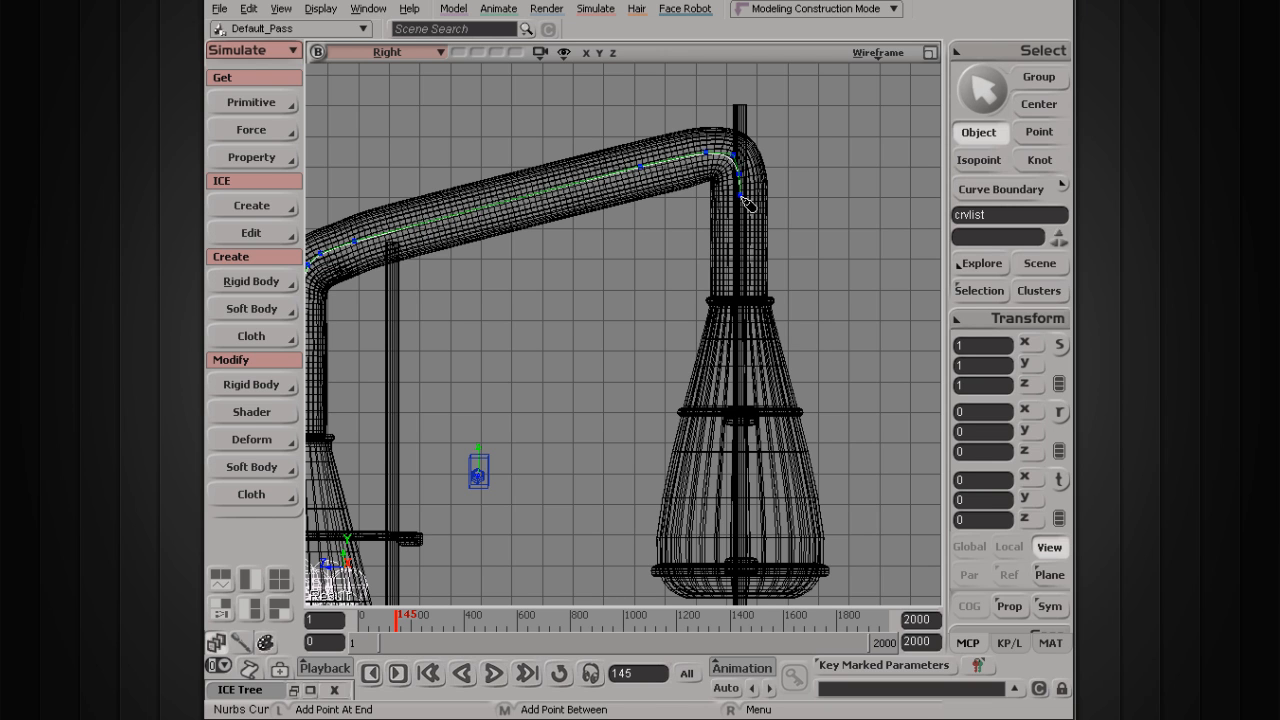
{"action": "left_click", "coordinate": [742, 301]}
{"action": "right_click", "coordinate": [750, 302]}
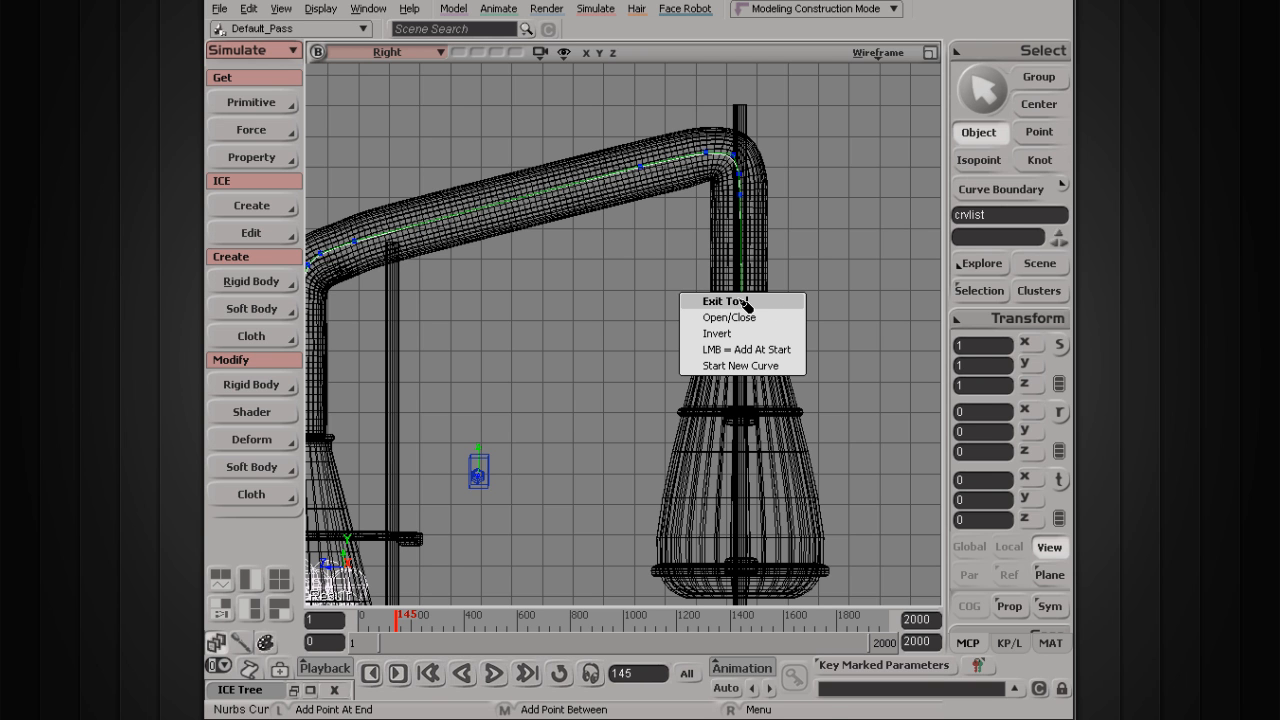
{"action": "left_click", "coordinate": [745, 302]}
- Return the viewport to the Camera view and check how the curve runs inside the tube
{"action": "key", "text": "s"}
{"action": "left_click_drag", "start_coordinate": [480, 320], "coordinate": [608, 253]}
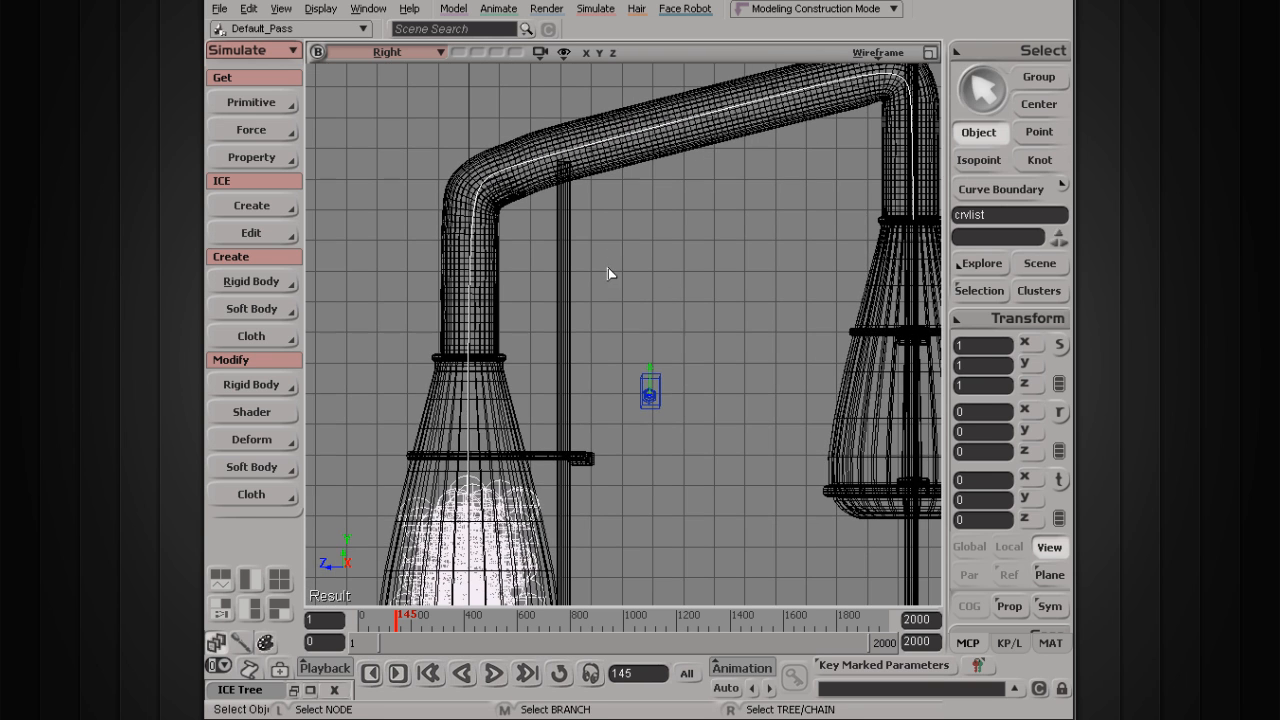
{"action": "left_click", "coordinate": [394, 50]}
{"action": "mouse_move", "coordinate": [493, 80]}
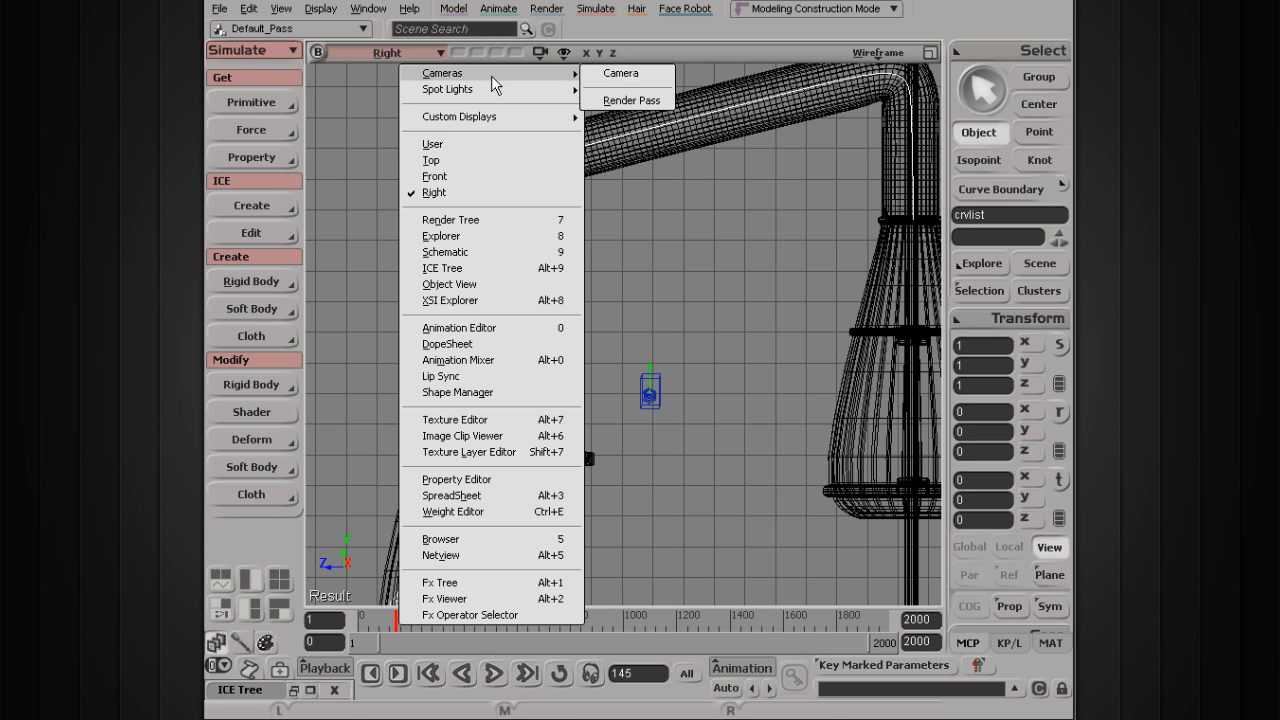
{"action": "left_click", "coordinate": [607, 77]}
{"action": "key", "text": "s"}
{"action": "mouse_move", "coordinate": [506, 257]}
{"action": "right_mouse_down"}
{"action": "mouse_move", "coordinate": [523, 283]}
{"action": "mouse_move", "coordinate": [606, 331]}
{"action": "mouse_move", "coordinate": [633, 292]}
{"action": "mouse_move", "coordinate": [620, 223]}
{"action": "mouse_move", "coordinate": [479, 334]}
{"action": "mouse_move", "coordinate": [383, 329]}
{"action": "mouse_move", "coordinate": [420, 391]}
{"action": "mouse_move", "coordinate": [514, 363]}
{"action": "mouse_move", "coordinate": [500, 271]}
{"action": "right_mouse_up"}
{"action": "left_click_drag", "start_coordinate": [543, 231], "coordinate": [534, 308]}
{"action": "scroll", "coordinate": [534, 310], "scroll_direction": "up", "scroll_amount": 4}
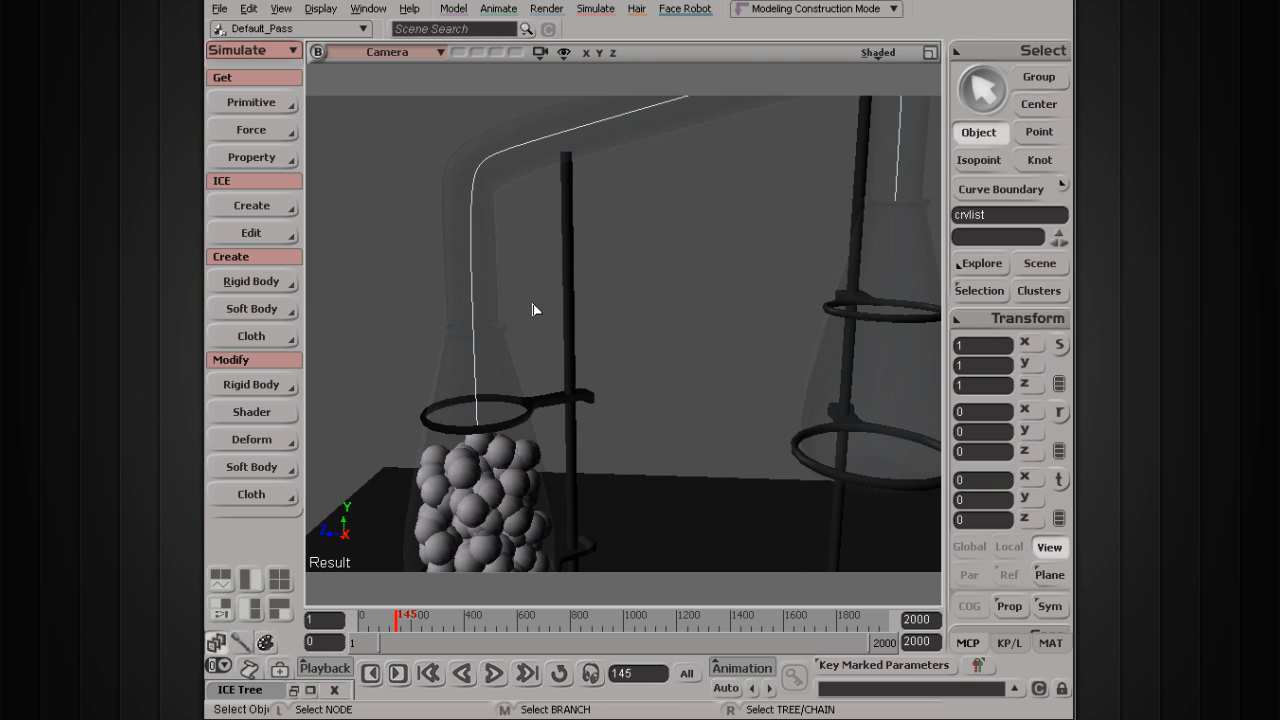
{"action": "scroll", "coordinate": [533, 310], "scroll_direction": "down", "scroll_amount": 5}
{"action": "scroll", "coordinate": [533, 310], "scroll_direction": "up", "scroll_amount": 3}
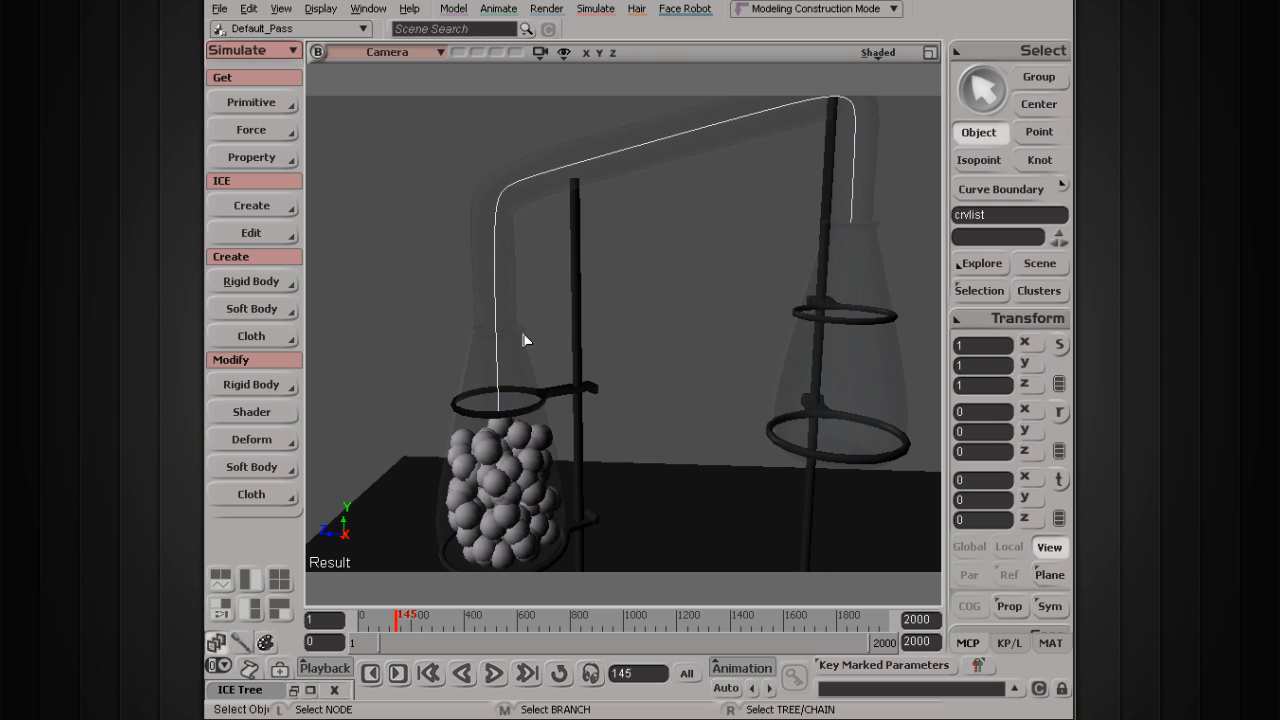
- Show the ICE Tree window again and bring the surface bounce node's input ports into view
{"action": "key", "text": "alt+9"}
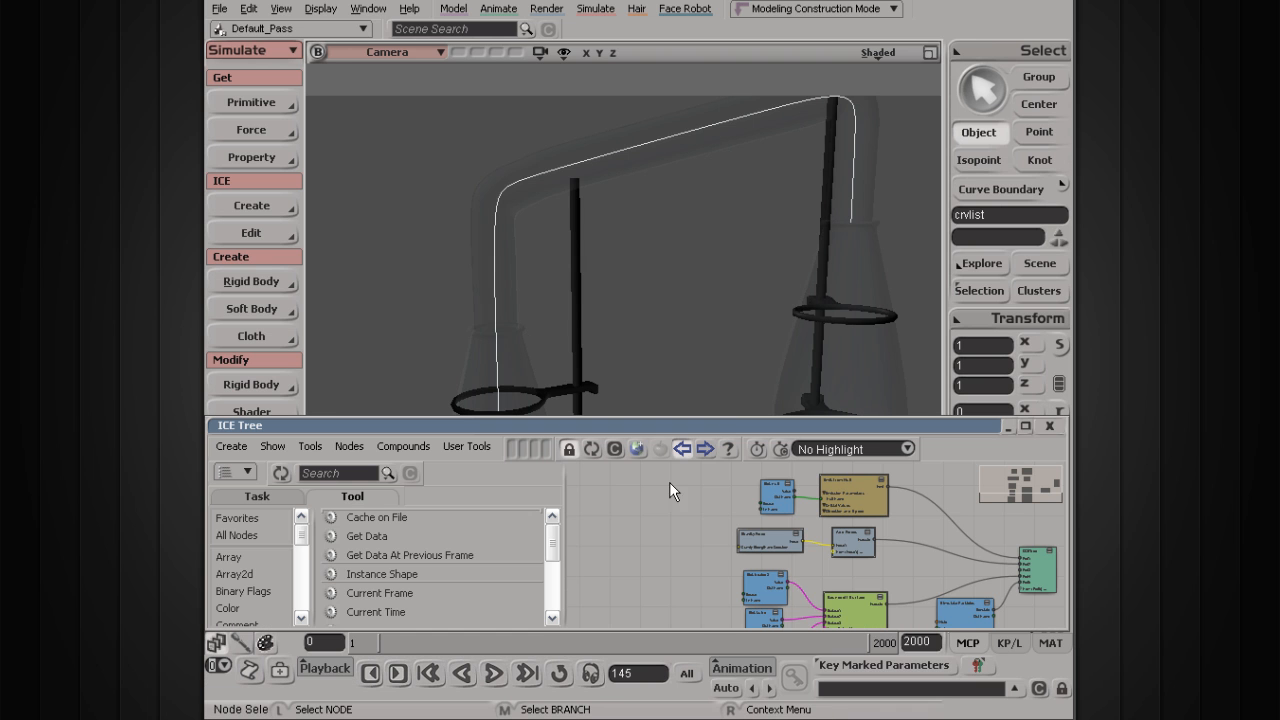
{"action": "middle_click_drag", "start_coordinate": [714, 534], "coordinate": [652, 450]}
{"action": "scroll", "coordinate": [713, 551], "scroll_direction": "up", "scroll_amount": 3}
{"action": "scroll", "coordinate": [713, 553], "scroll_direction": "up", "scroll_amount": 2}
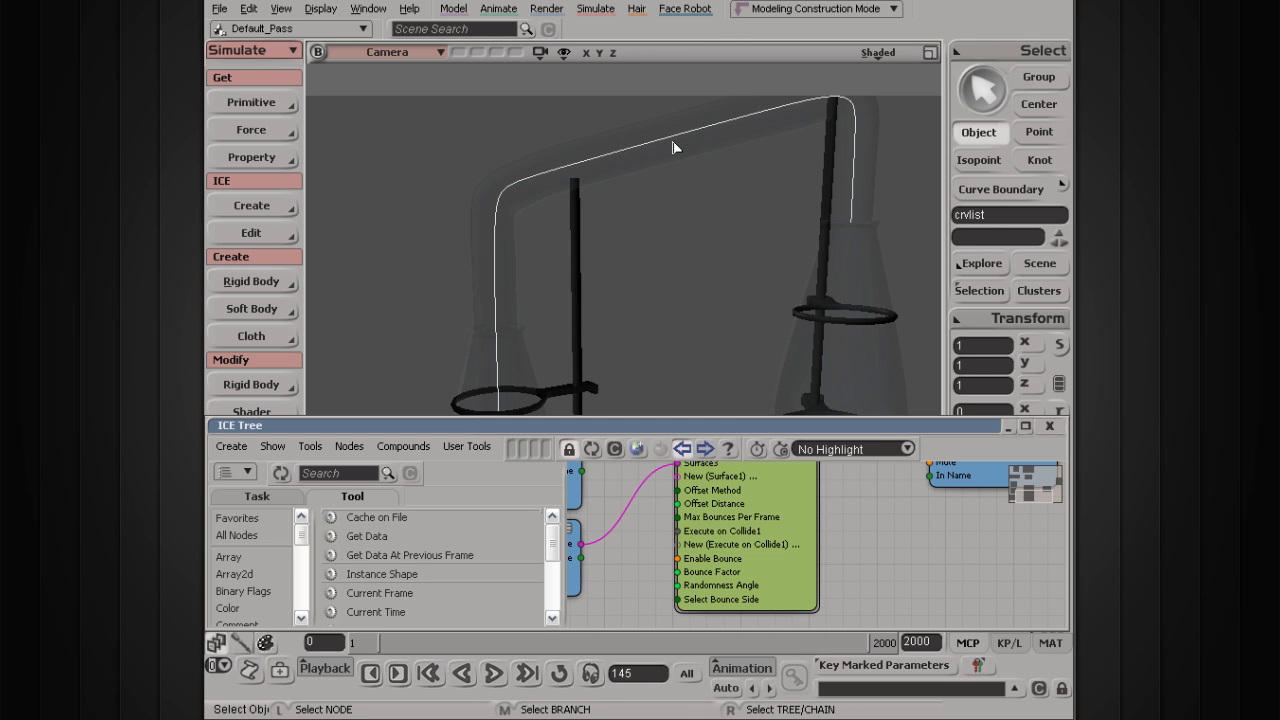
- Rename the new curve object curveFlow
{"action": "key", "text": "Return"}
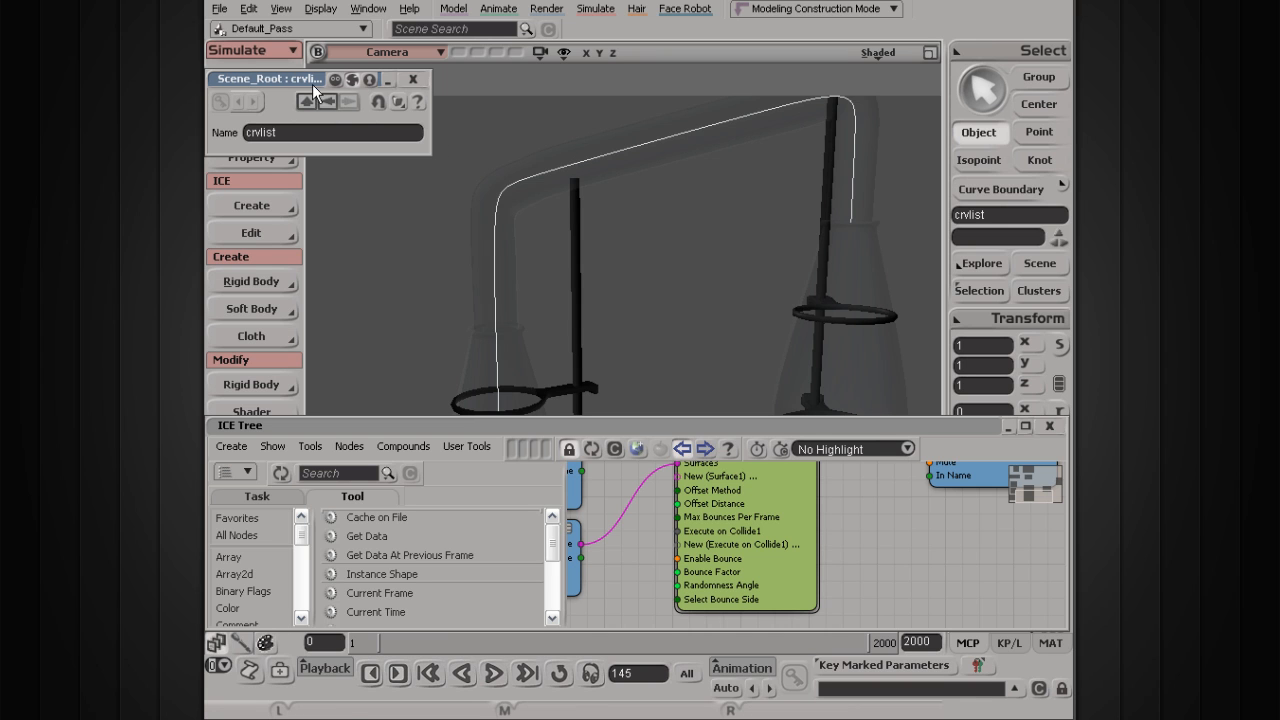
{"action": "left_click_drag", "start_coordinate": [290, 78], "coordinate": [373, 123]}
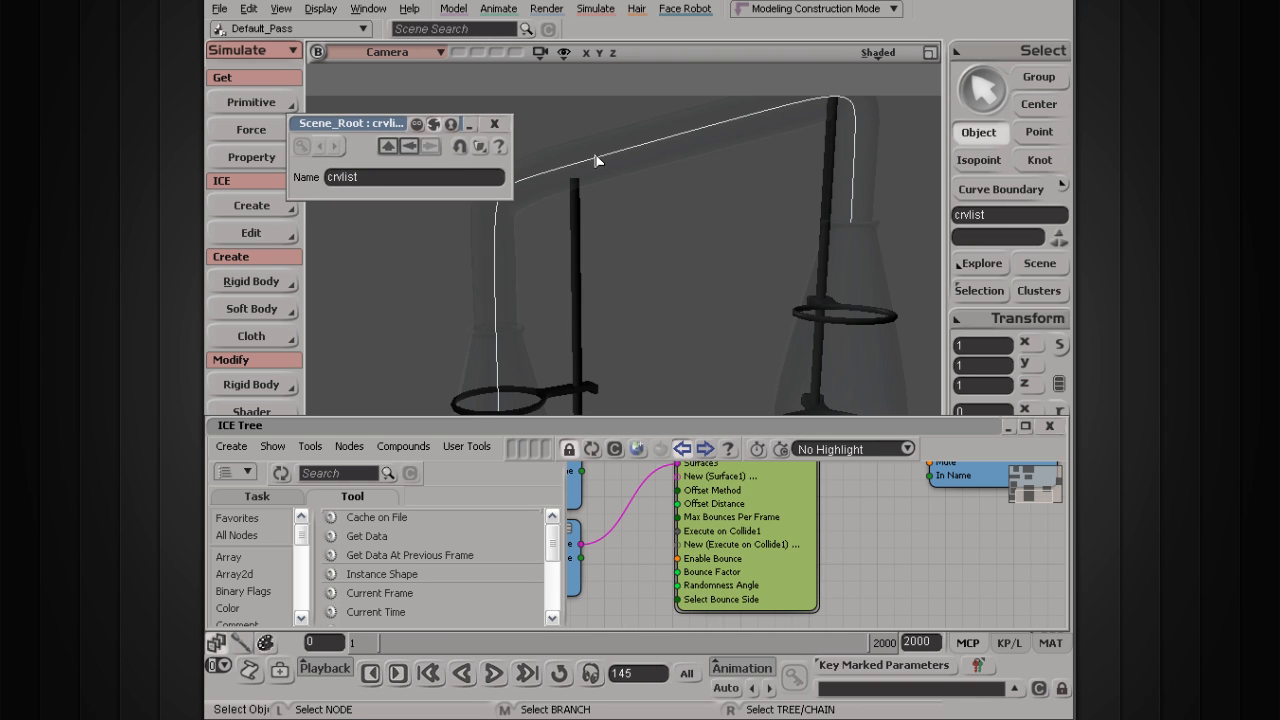
{"action": "double_click", "coordinate": [372, 177]}
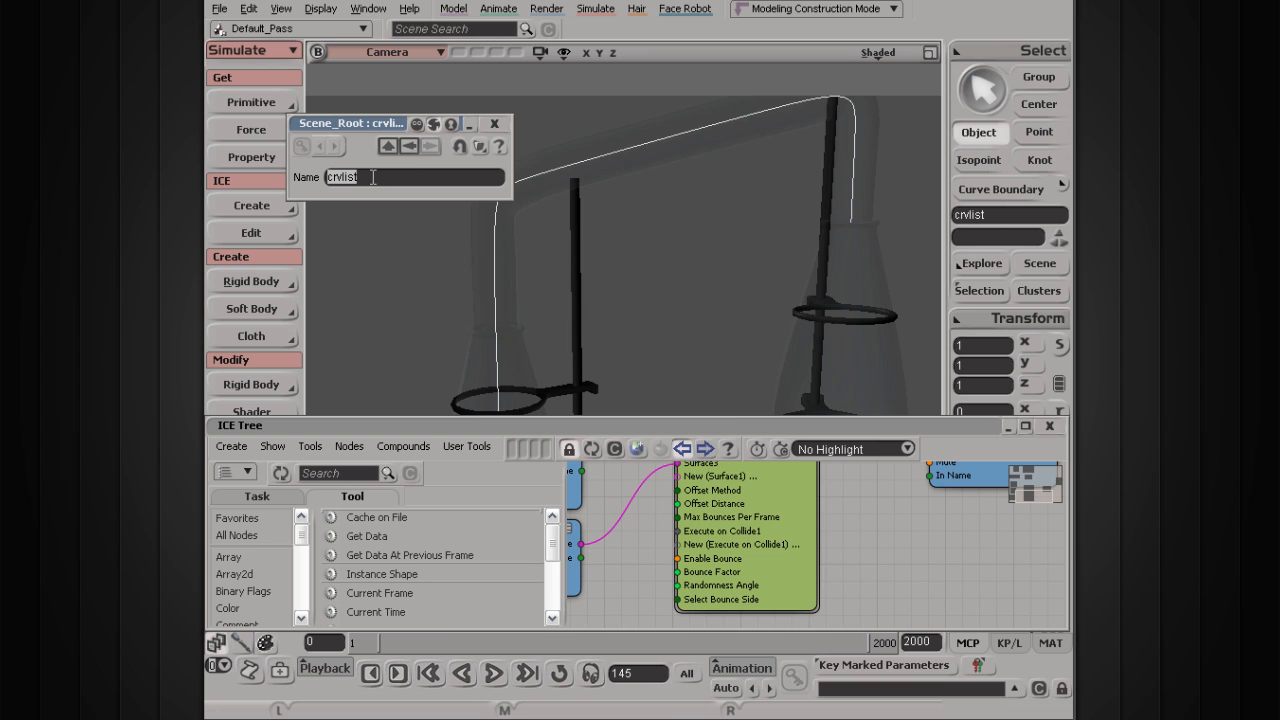
{"action": "type", "text": "curveFlow"}
{"action": "key", "text": "Return"}
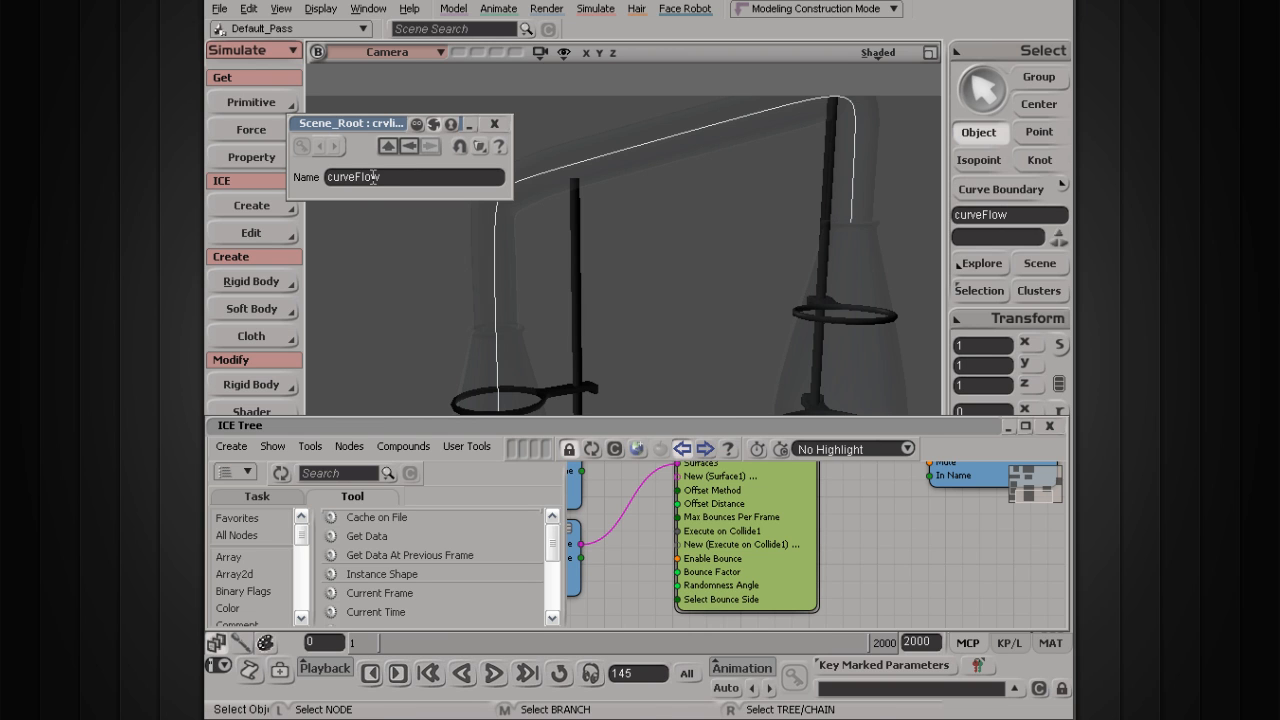
- Add the curveFlow object to the ICE tree as a Get curveFlow node
{"action": "left_click", "coordinate": [495, 124]}
{"action": "key", "text": "F3"}
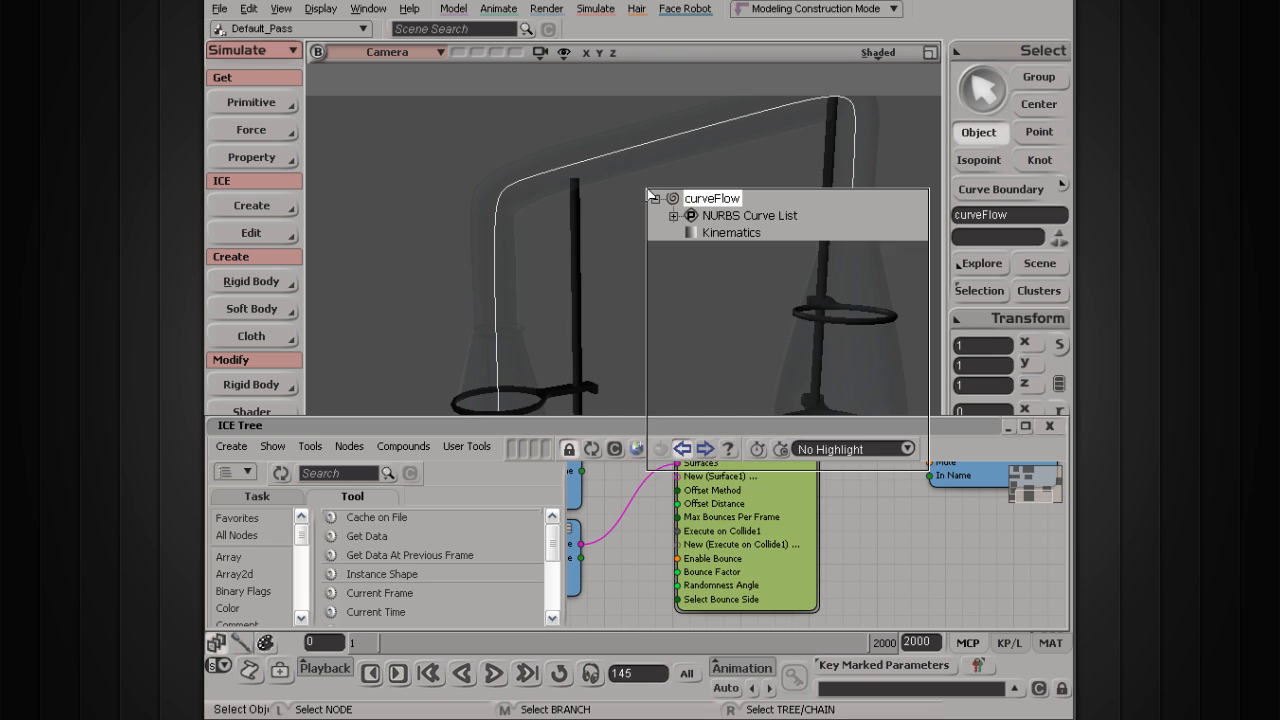
{"action": "left_click_drag", "start_coordinate": [711, 206], "coordinate": [700, 491]}
{"action": "left_click", "coordinate": [643, 559]}
- Move the Get curveFlow node into the free space below the Bounce off Surface node
{"action": "key", "text": "s"}
{"action": "left_click_drag", "start_coordinate": [701, 540], "coordinate": [811, 670]}
{"action": "key", "text": "s"}
{"action": "left_click_drag", "start_coordinate": [712, 507], "coordinate": [707, 563]}
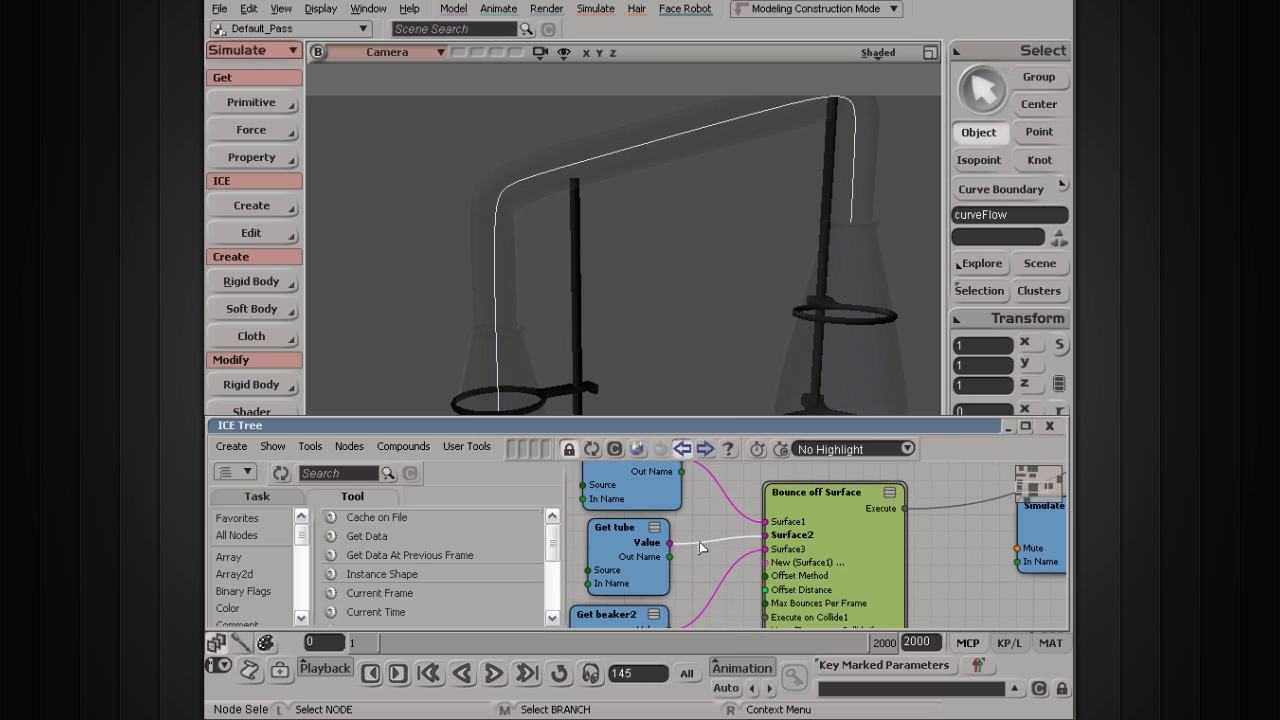
{"action": "left_click_drag", "start_coordinate": [813, 572], "coordinate": [543, 586]}
{"action": "left_click_drag", "start_coordinate": [820, 547], "coordinate": [686, 671]}
{"action": "left_click_drag", "start_coordinate": [823, 526], "coordinate": [855, 635]}
{"action": "left_click_drag", "start_coordinate": [672, 555], "coordinate": [906, 451]}
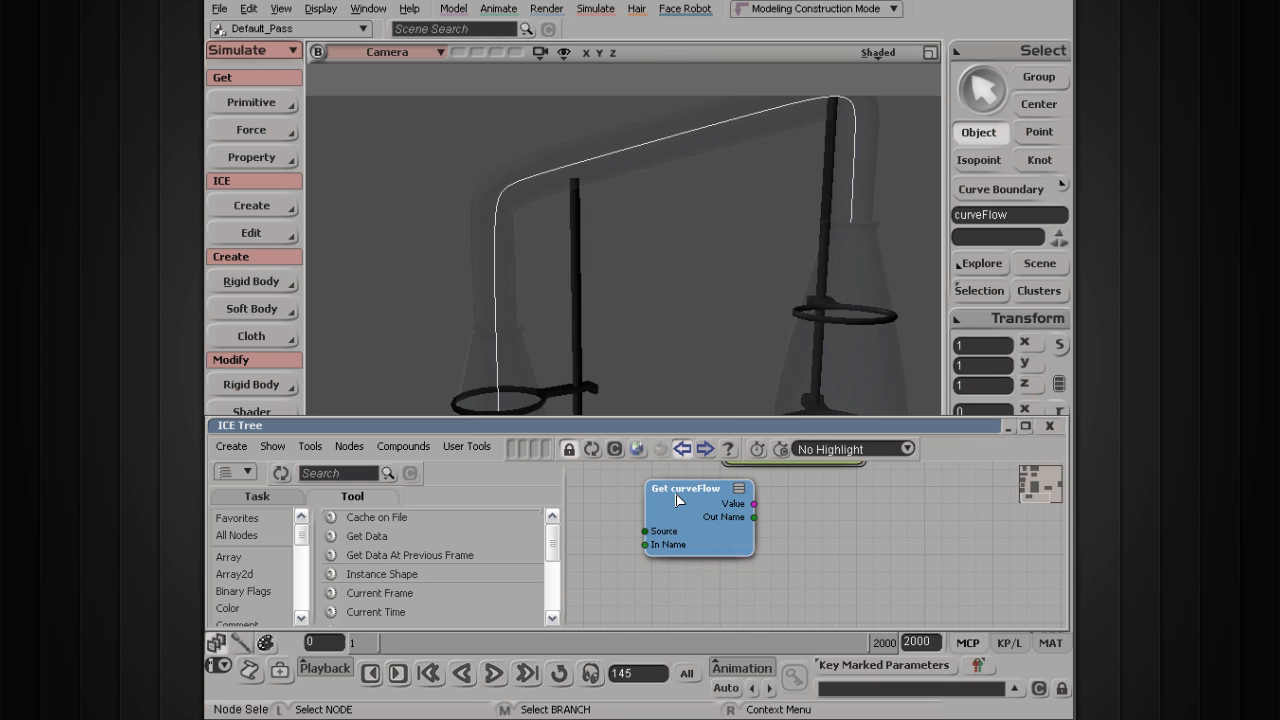
{"action": "left_click_drag", "start_coordinate": [677, 500], "coordinate": [671, 520]}
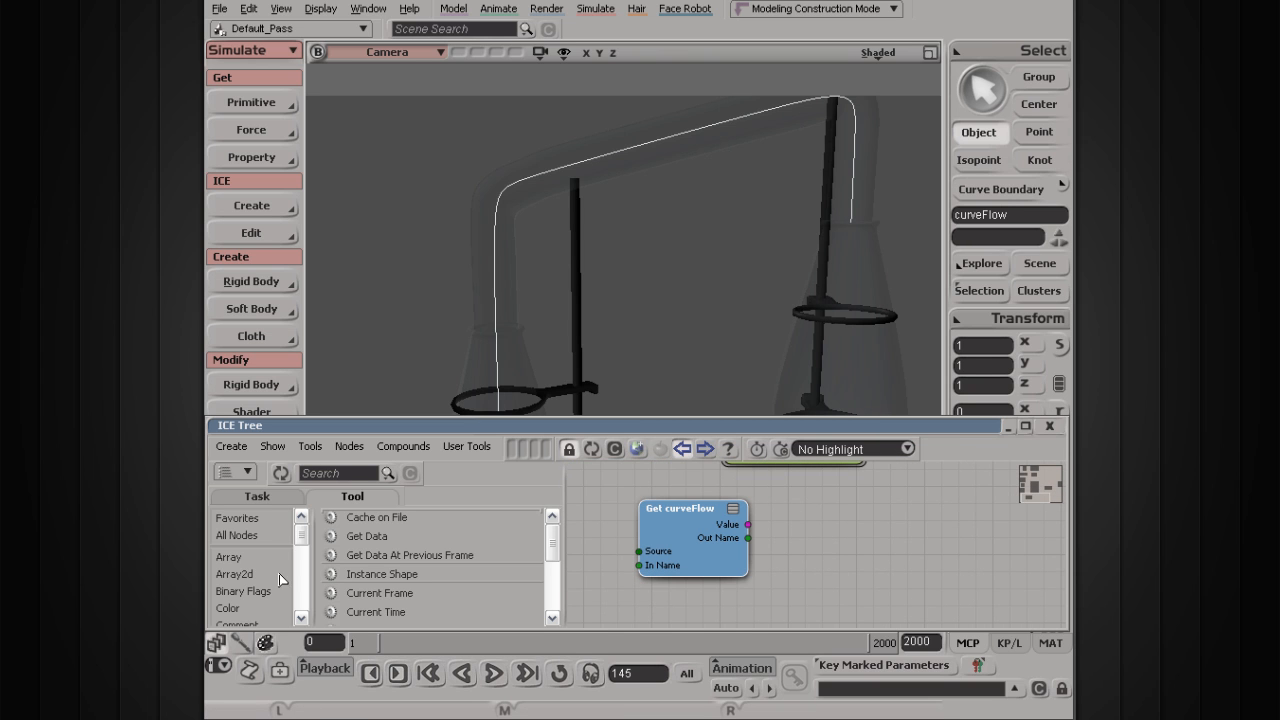
{"action": "left_click", "coordinate": [270, 497]}
{"action": "left_click", "coordinate": [240, 592]}
{"action": "left_click", "coordinate": [252, 611]}
{"action": "scroll", "coordinate": [268, 570], "scroll_direction": "down", "scroll_amount": 4}
{"action": "scroll", "coordinate": [268, 568], "scroll_direction": "up", "scroll_amount": 1}
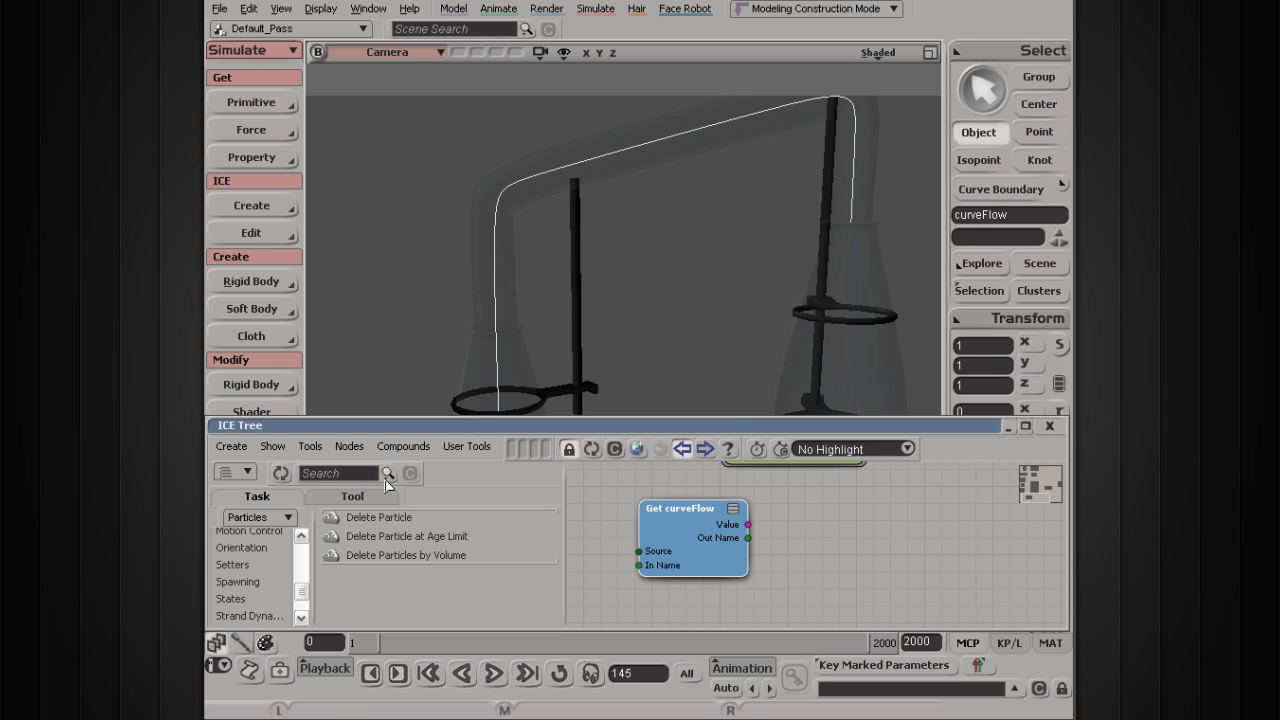
- Search the node library for "curve" and add the Flow Along Curve compound beside the Get curveFlow node
{"action": "left_click_drag", "start_coordinate": [690, 520], "coordinate": [664, 528]}
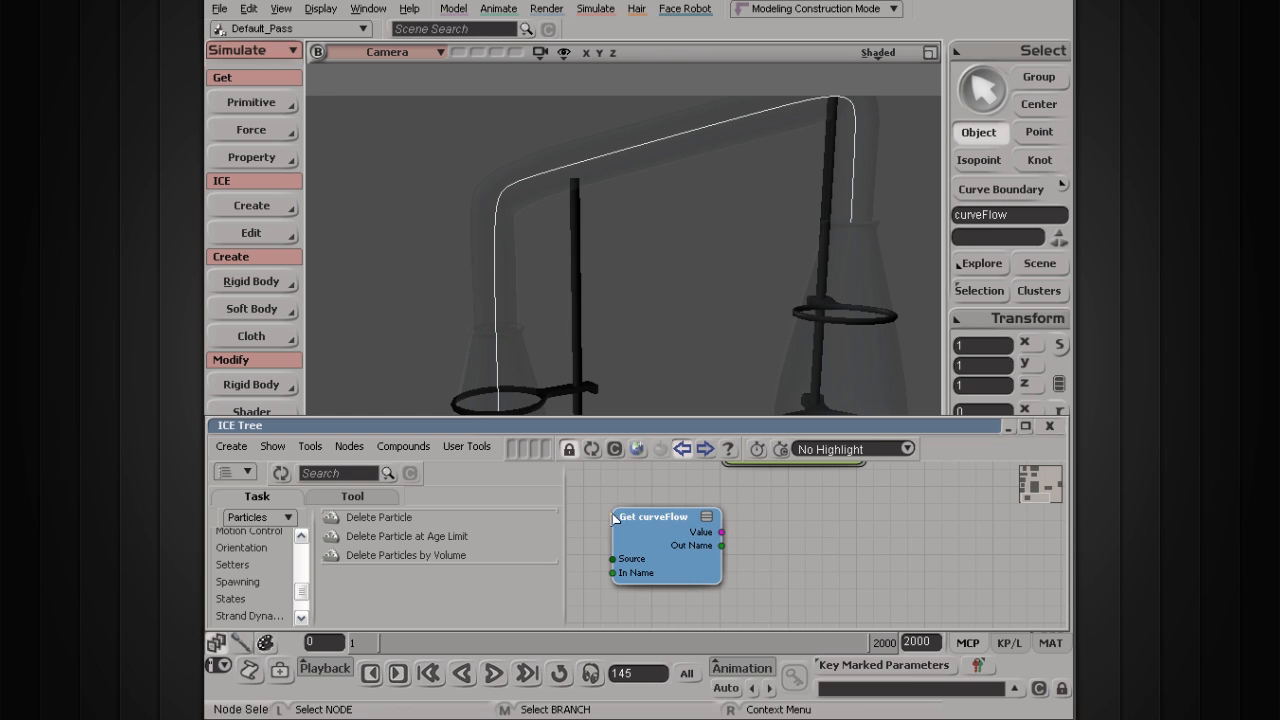
{"action": "left_click", "coordinate": [356, 479]}
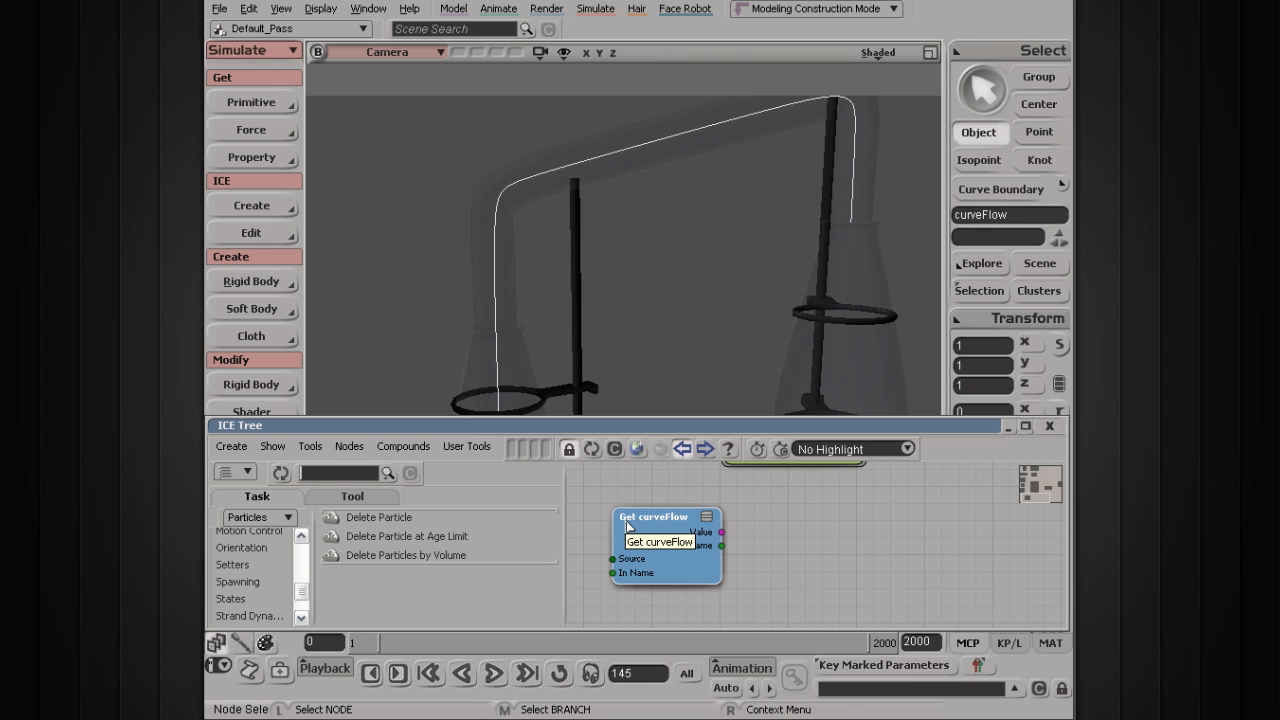
{"action": "type", "text": "curve"}
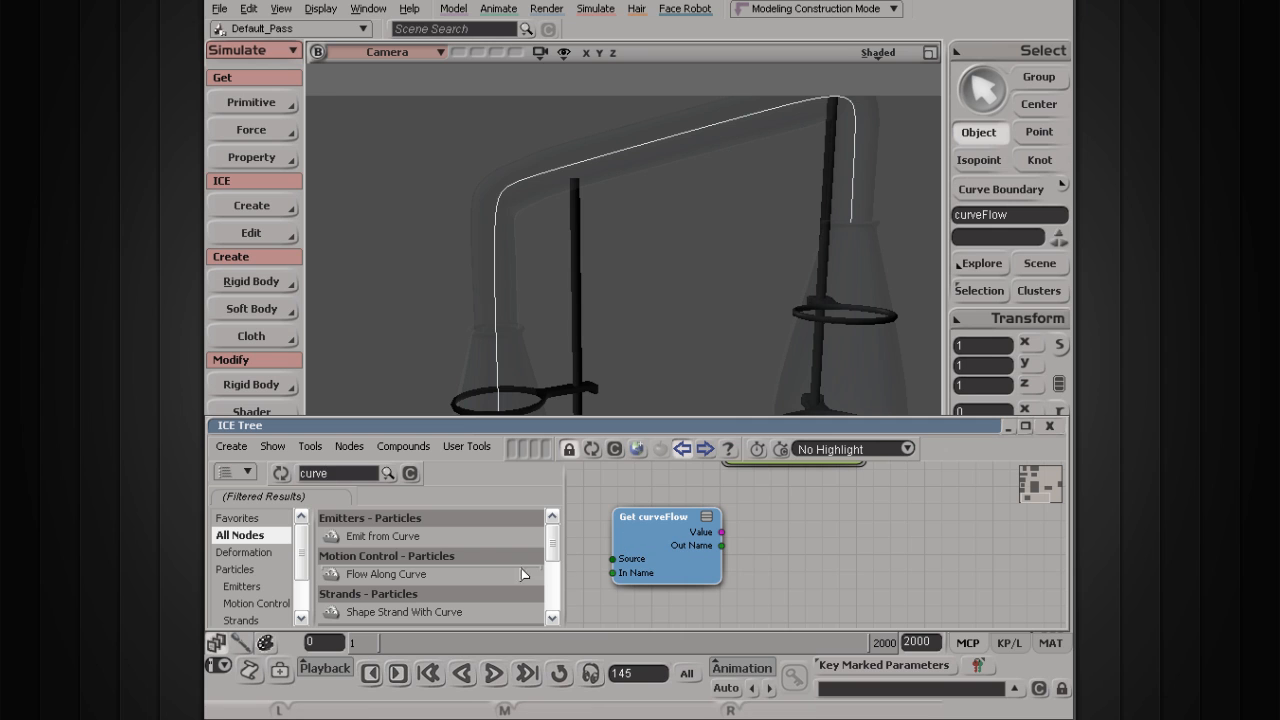
{"action": "left_click", "coordinate": [401, 538]}
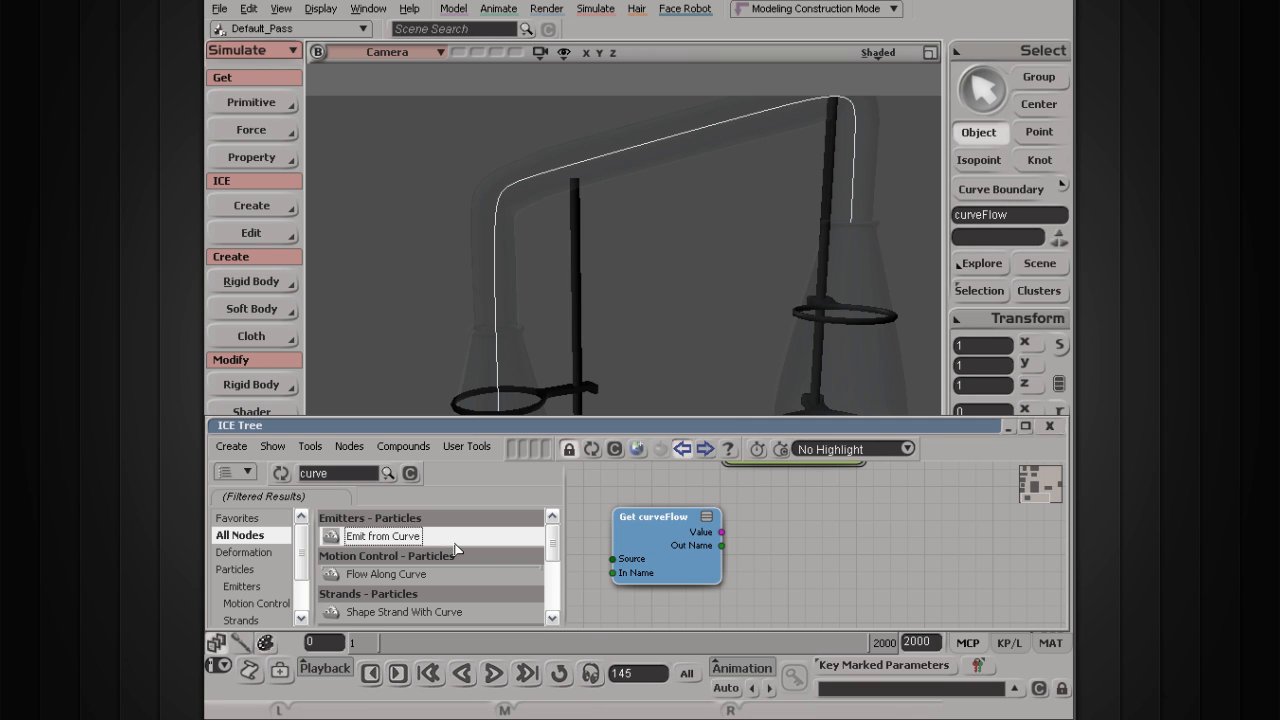
{"action": "left_click", "coordinate": [368, 578]}
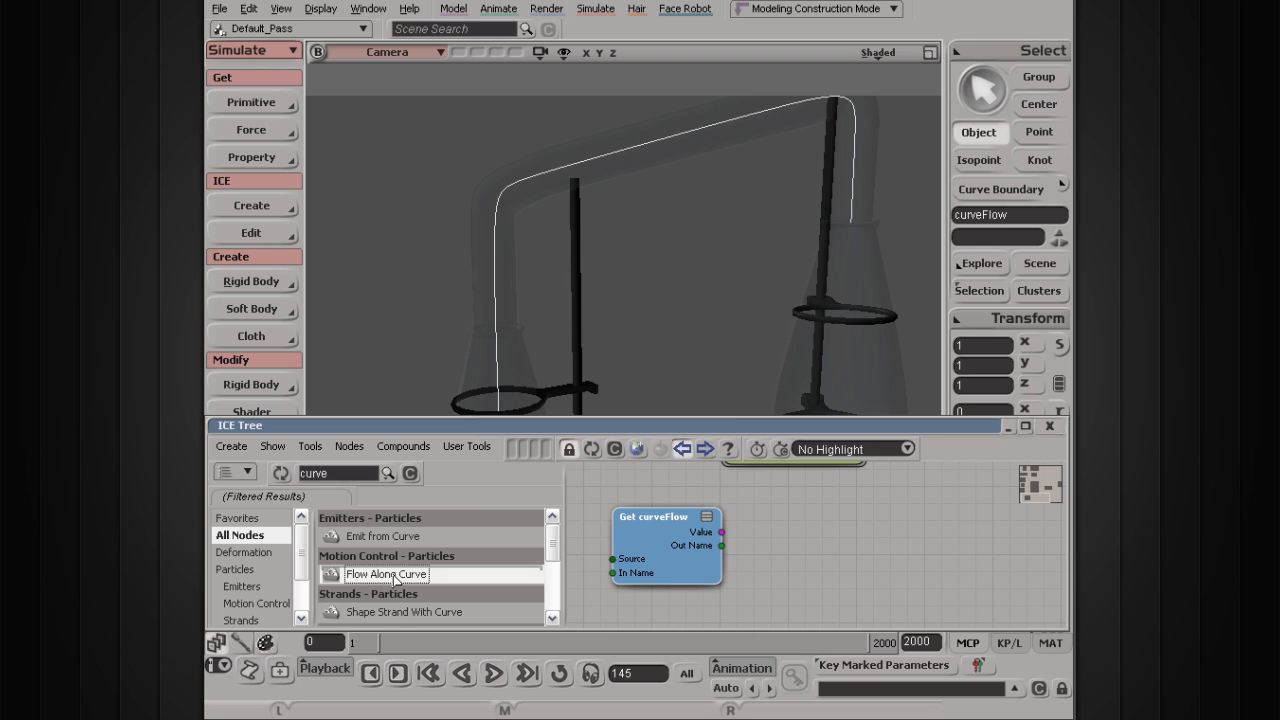
{"action": "left_click_drag", "start_coordinate": [396, 580], "coordinate": [776, 512]}
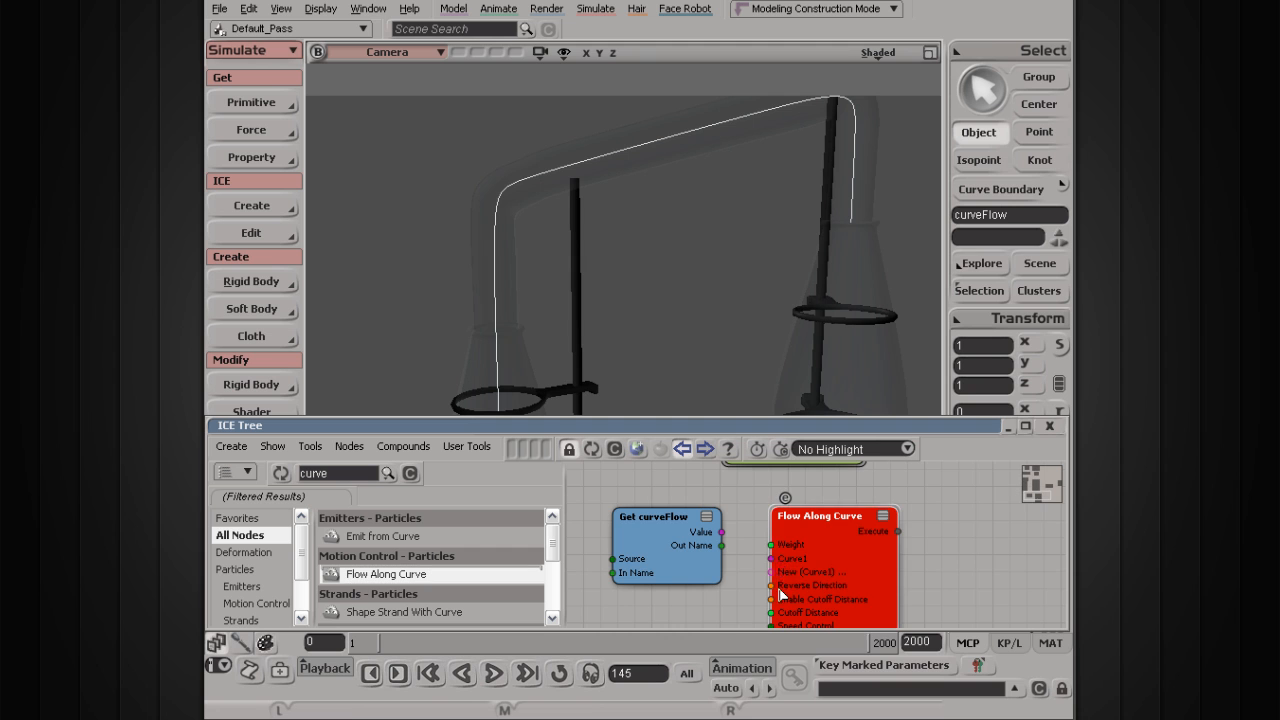
- Line up the two new nodes and connect Get curveFlow's Value output to the Curve1 input of Flow Along Curve
{"action": "key", "text": "s"}
{"action": "left_click_drag", "start_coordinate": [811, 560], "coordinate": [777, 549]}
{"action": "left_click_drag", "start_coordinate": [616, 508], "coordinate": [616, 529]}
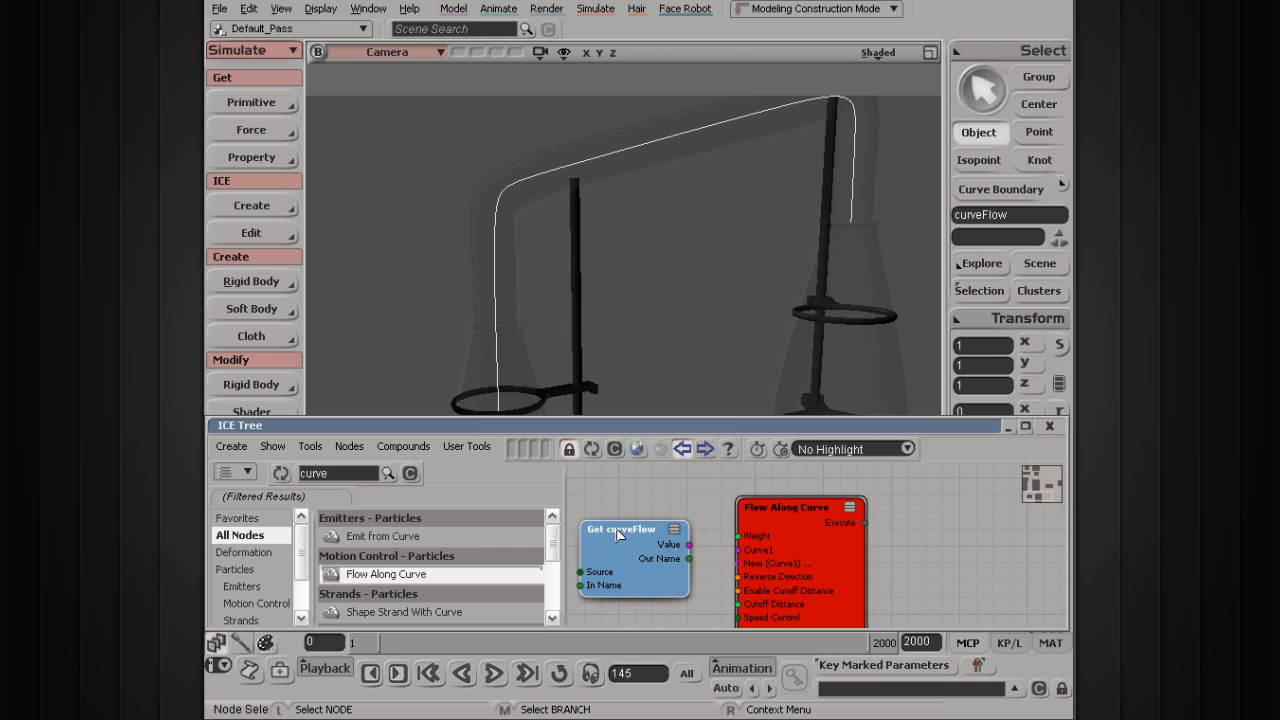
{"action": "left_click_drag", "start_coordinate": [689, 544], "coordinate": [755, 556]}
- Insert a new port on the ICETree node before Port5, ahead of the Simulate Particles connection
{"action": "key", "text": "s"}
{"action": "left_click_drag", "start_coordinate": [830, 522], "coordinate": [728, 569]}
{"action": "scroll", "coordinate": [743, 550], "scroll_direction": "down", "scroll_amount": 2}
{"action": "key", "text": "s"}
{"action": "left_click_drag", "start_coordinate": [869, 479], "coordinate": [680, 598]}
{"action": "left_click_drag", "start_coordinate": [711, 551], "coordinate": [713, 635]}
{"action": "left_click_drag", "start_coordinate": [825, 528], "coordinate": [814, 606]}
{"action": "key", "text": "s"}
{"action": "left_click_drag", "start_coordinate": [684, 589], "coordinate": [768, 542]}
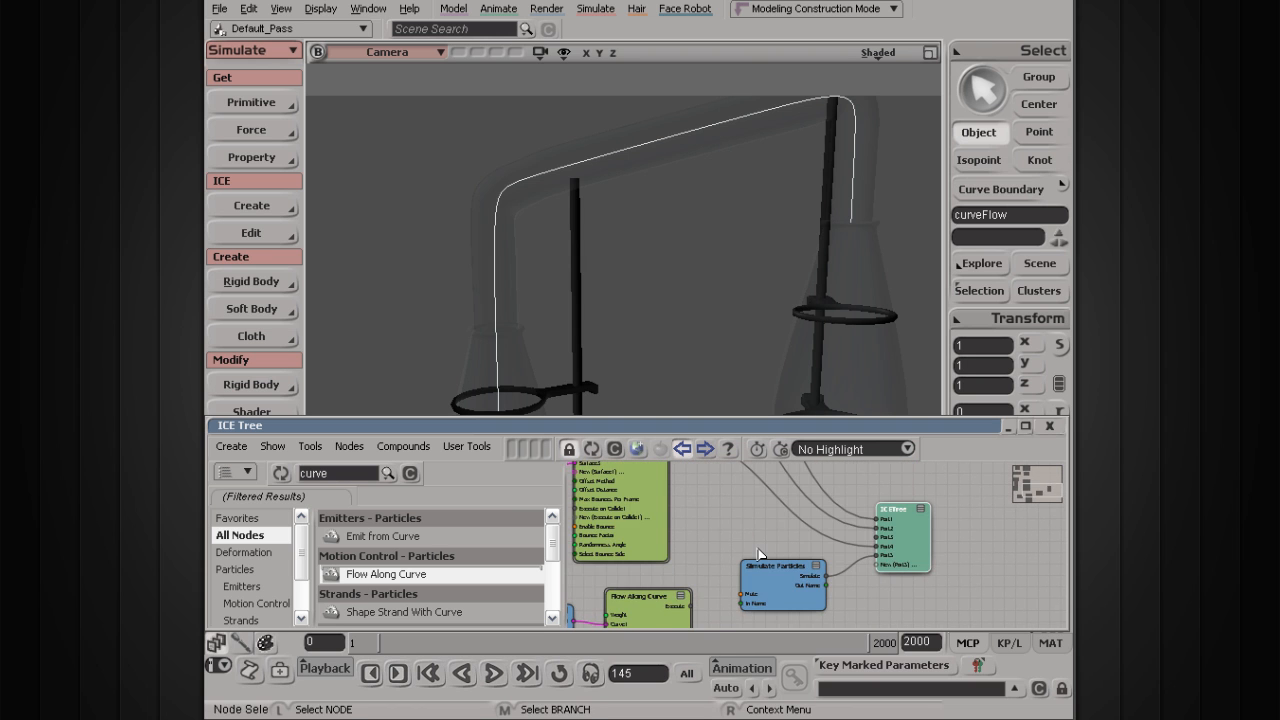
{"action": "scroll", "coordinate": [759, 555], "scroll_direction": "up", "scroll_amount": 2}
{"action": "scroll", "coordinate": [759, 555], "scroll_direction": "up", "scroll_amount": 1}
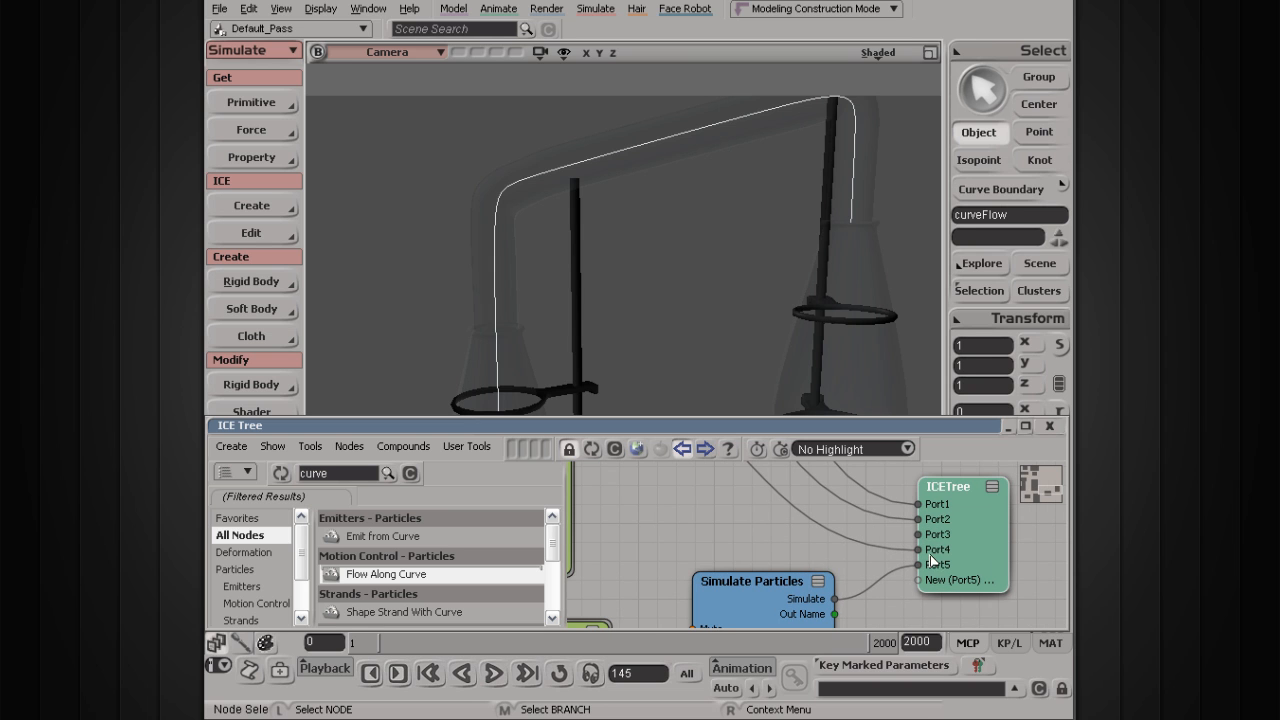
{"action": "key", "text": "s"}
{"action": "left_click_drag", "start_coordinate": [758, 564], "coordinate": [721, 538]}
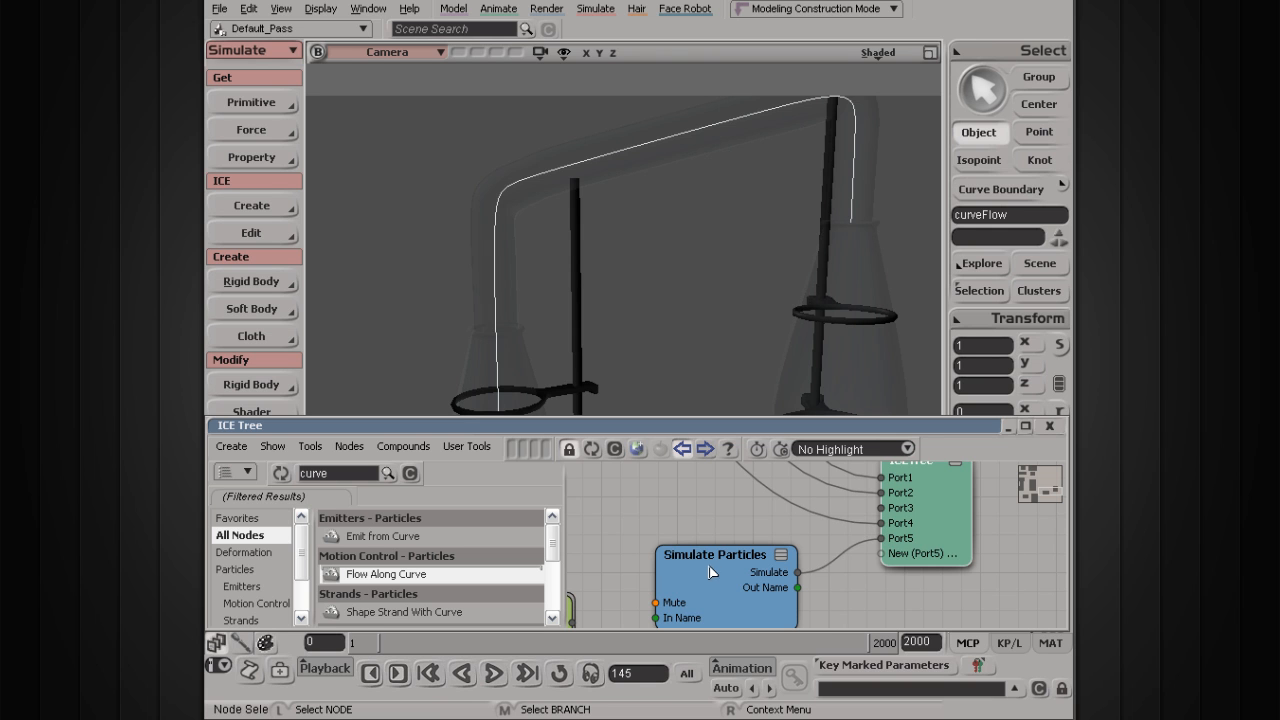
{"action": "left_click_drag", "start_coordinate": [708, 566], "coordinate": [723, 564]}
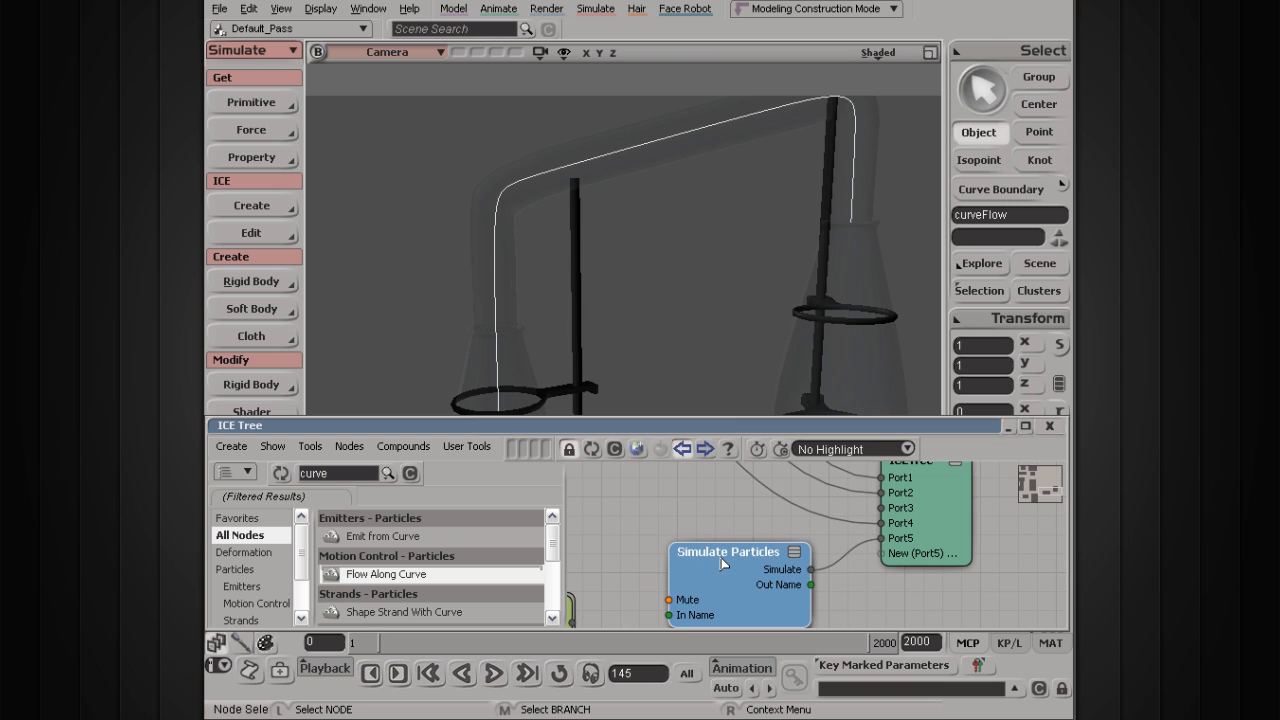
{"action": "right_click", "coordinate": [904, 543]}
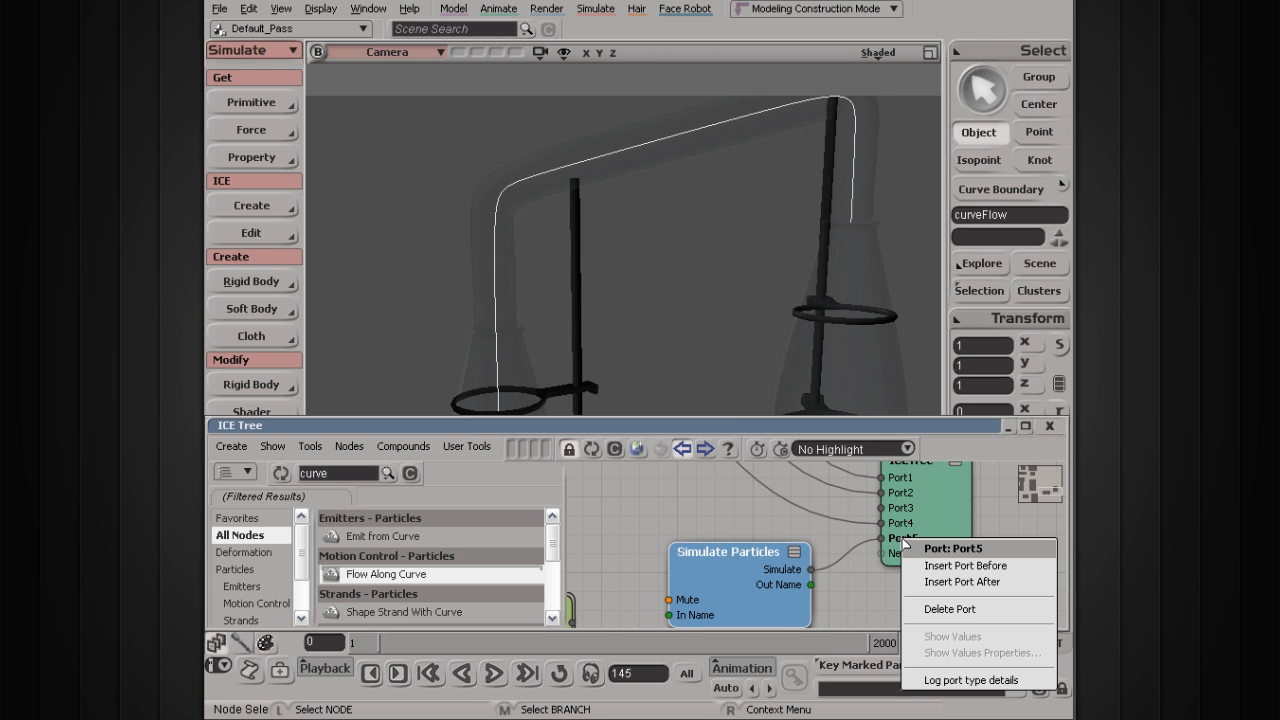
{"action": "left_click", "coordinate": [987, 567]}
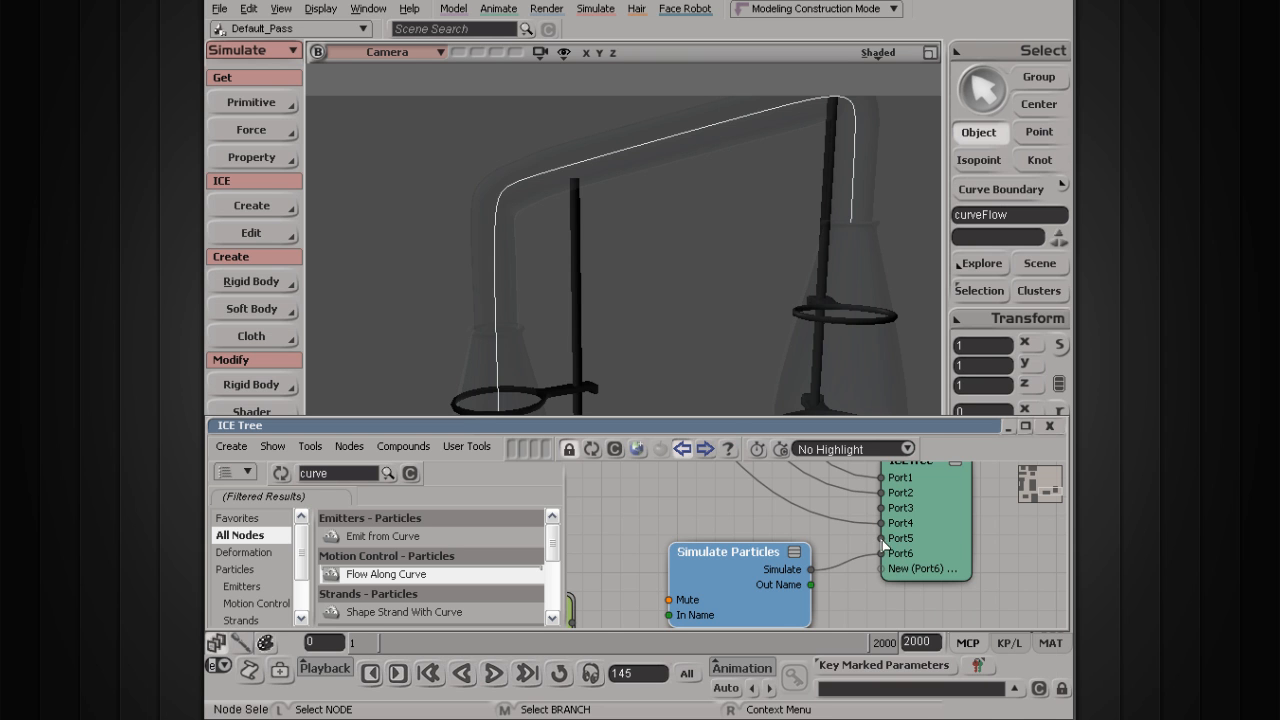
- Connect Flow Along Curve's Execute output to Port5 of the ICETree node and move Simulate Particles down, clear of the link
{"action": "left_click_drag", "start_coordinate": [706, 545], "coordinate": [832, 524]}
{"action": "left_click_drag", "start_coordinate": [703, 606], "coordinate": [1013, 521]}
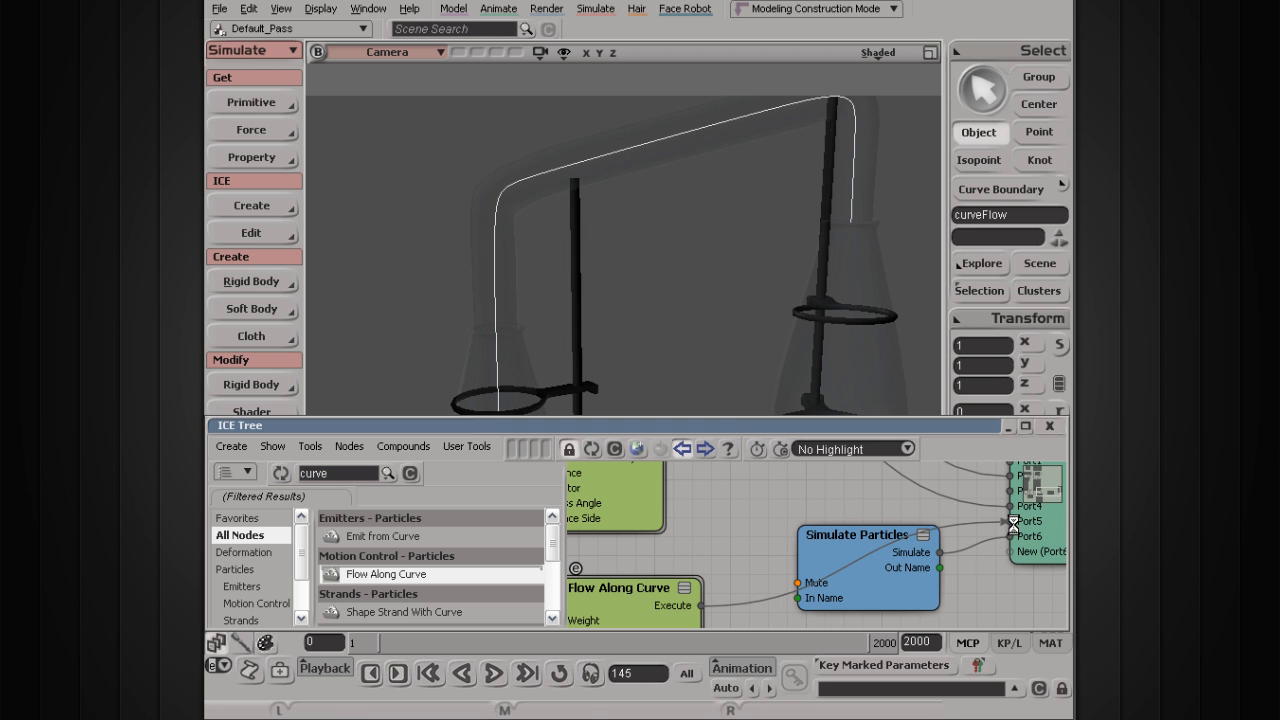
{"action": "left_click_drag", "start_coordinate": [850, 538], "coordinate": [872, 609]}
{"action": "left_click_drag", "start_coordinate": [705, 567], "coordinate": [989, 461]}
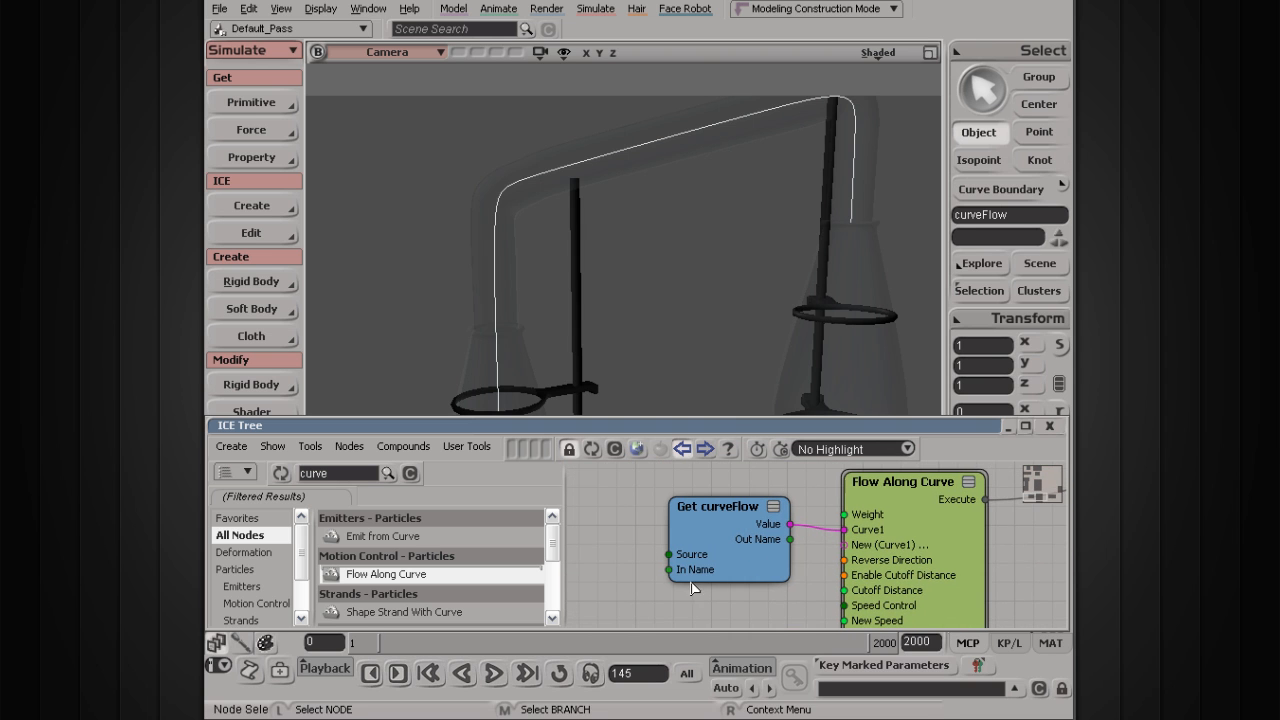
- Play the simulation and examine up close how the particles move along the curve in the first beaker
{"action": "left_click", "coordinate": [494, 674]}
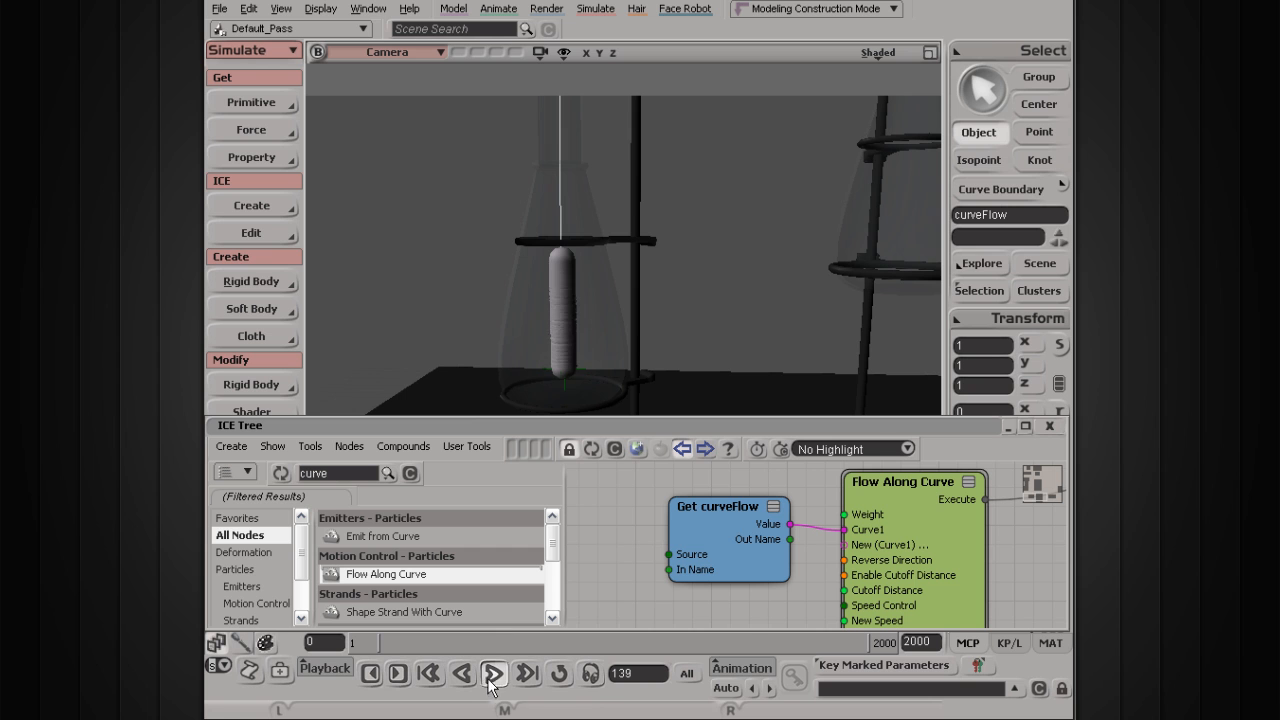
{"action": "key", "text": "s"}
{"action": "right_click_drag", "start_coordinate": [411, 243], "coordinate": [453, 284]}
{"action": "middle_click_drag", "start_coordinate": [480, 313], "coordinate": [500, 340]}
{"action": "left_click_drag", "start_coordinate": [500, 340], "coordinate": [559, 279]}
{"action": "middle_click_drag", "start_coordinate": [559, 279], "coordinate": [557, 291]}
{"action": "left_click_drag", "start_coordinate": [570, 197], "coordinate": [556, 252]}
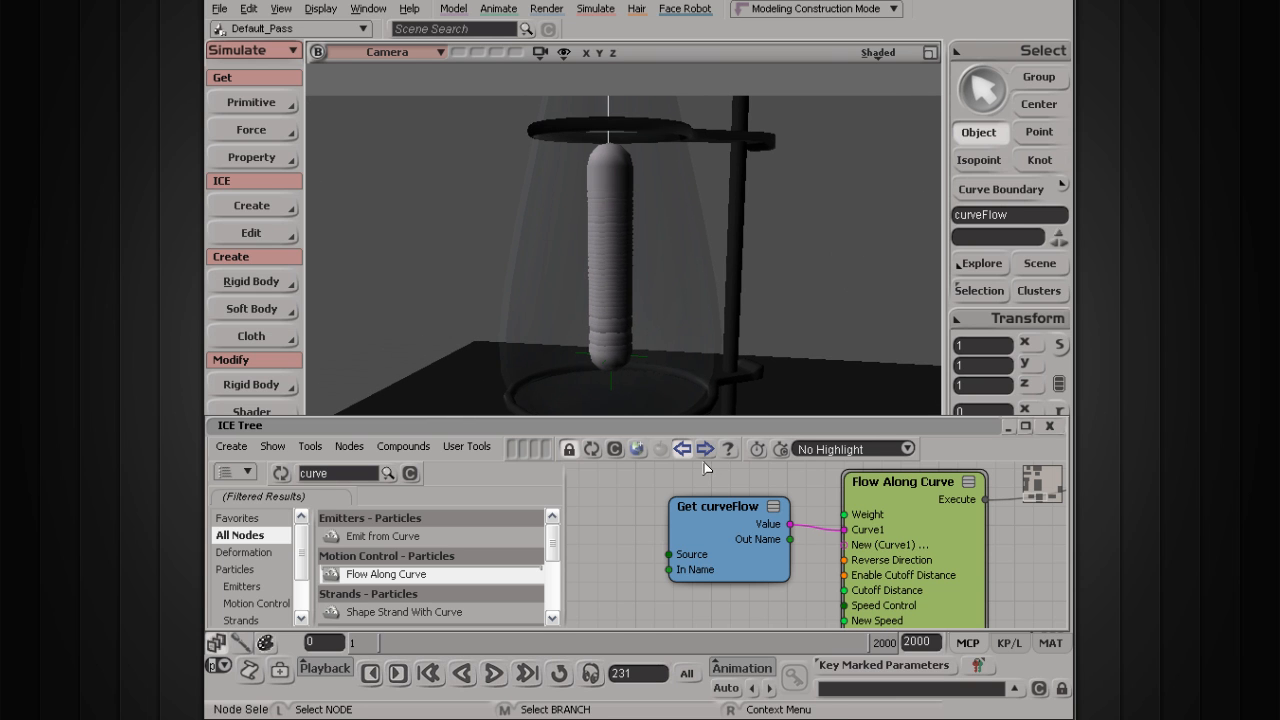
{"action": "scroll", "coordinate": [706, 341], "scroll_direction": "down", "scroll_amount": 3}
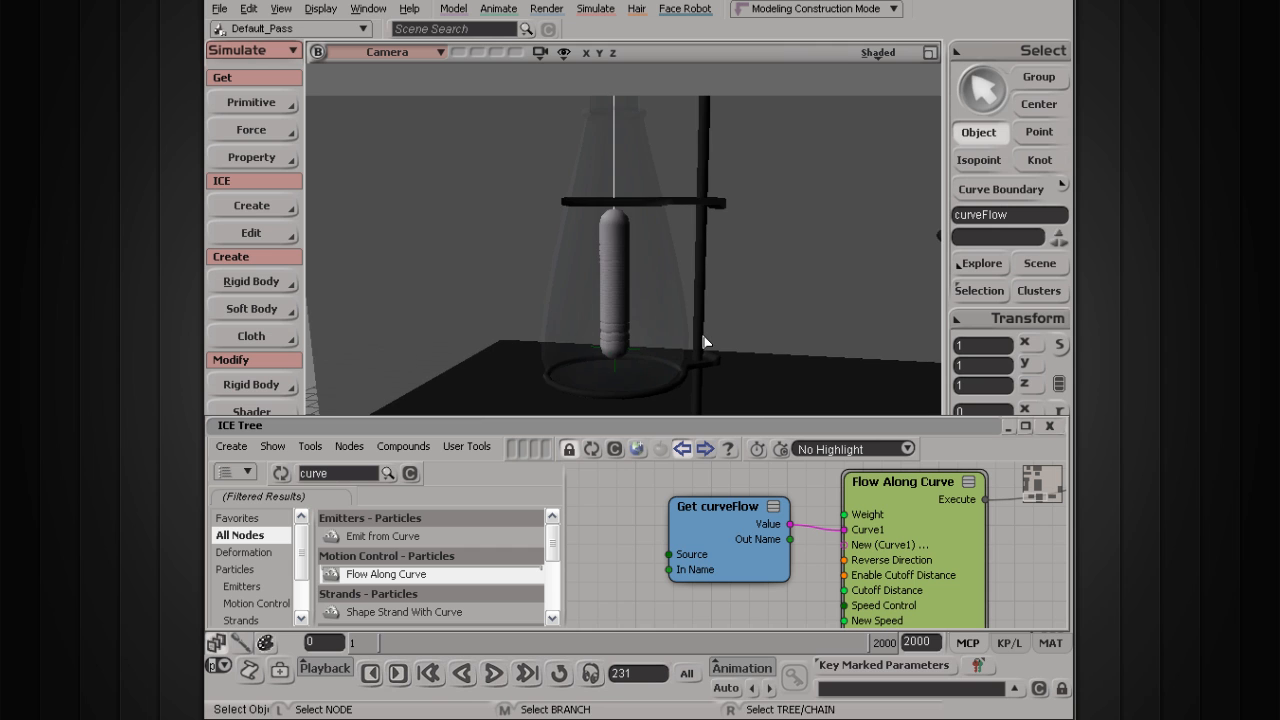
{"action": "key", "text": "s"}
{"action": "left_click_drag", "start_coordinate": [746, 232], "coordinate": [737, 177]}
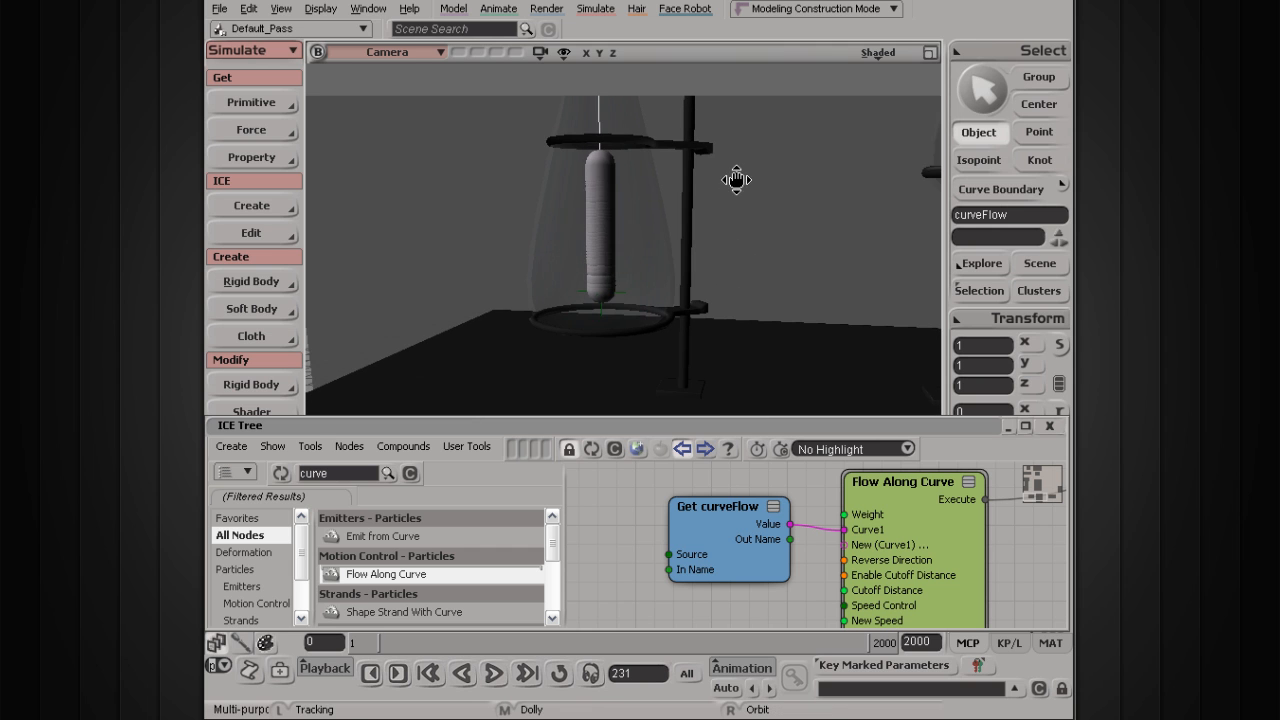
{"action": "key", "text": "s"}
{"action": "middle_click_drag", "start_coordinate": [651, 209], "coordinate": [645, 266]}
{"action": "key", "text": "space"}
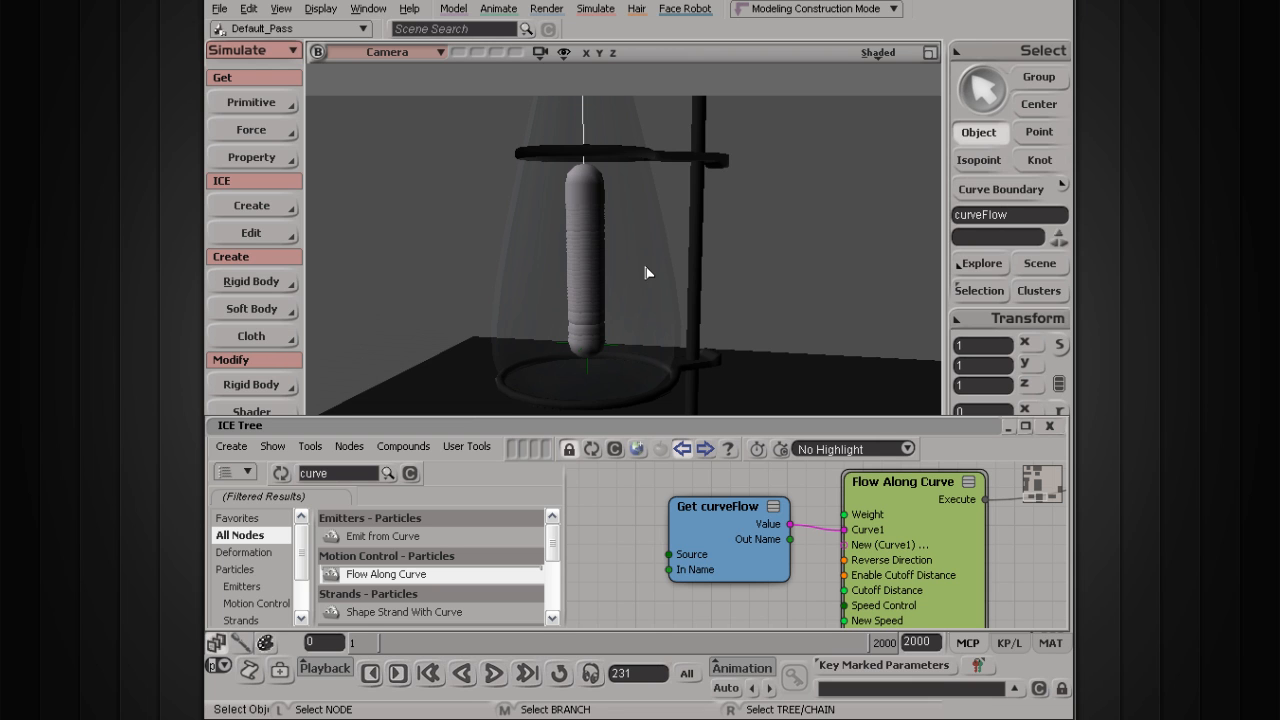
- Open the Flow Along Curve node's properties and place them beside the beaker so the particles stay in view
{"action": "left_click", "coordinate": [921, 489]}
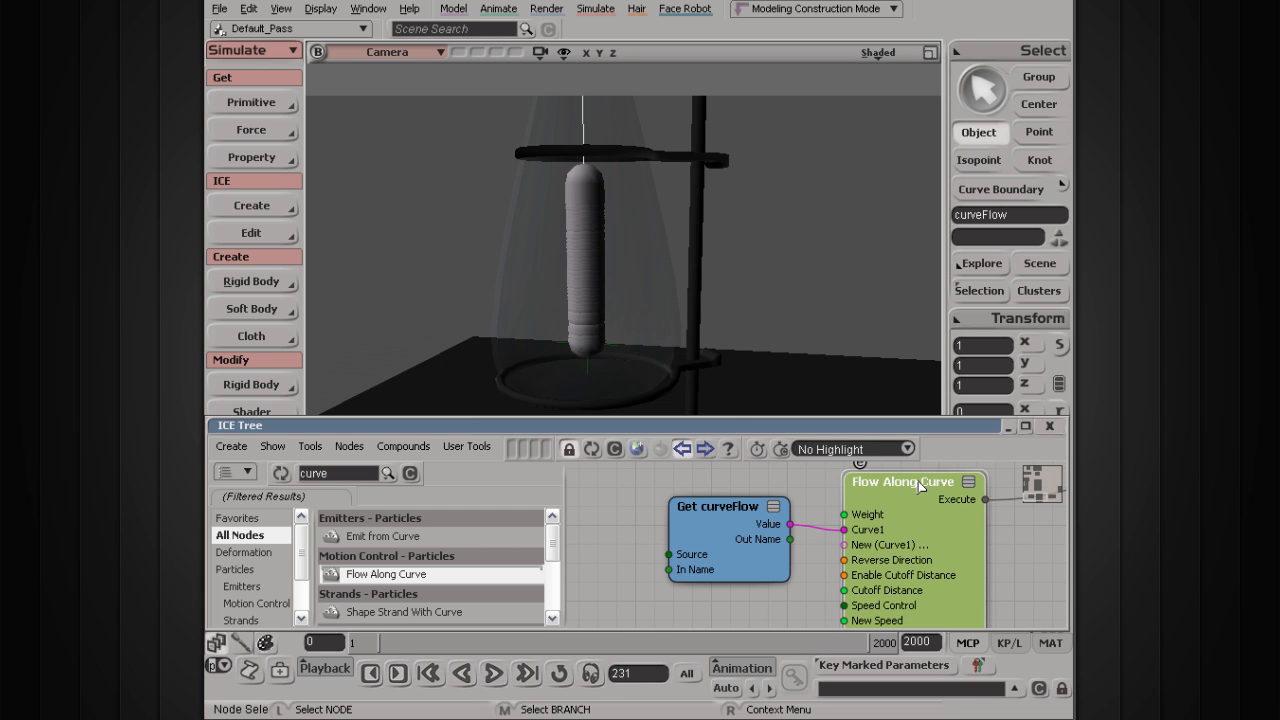
{"action": "double_click", "coordinate": [921, 487]}
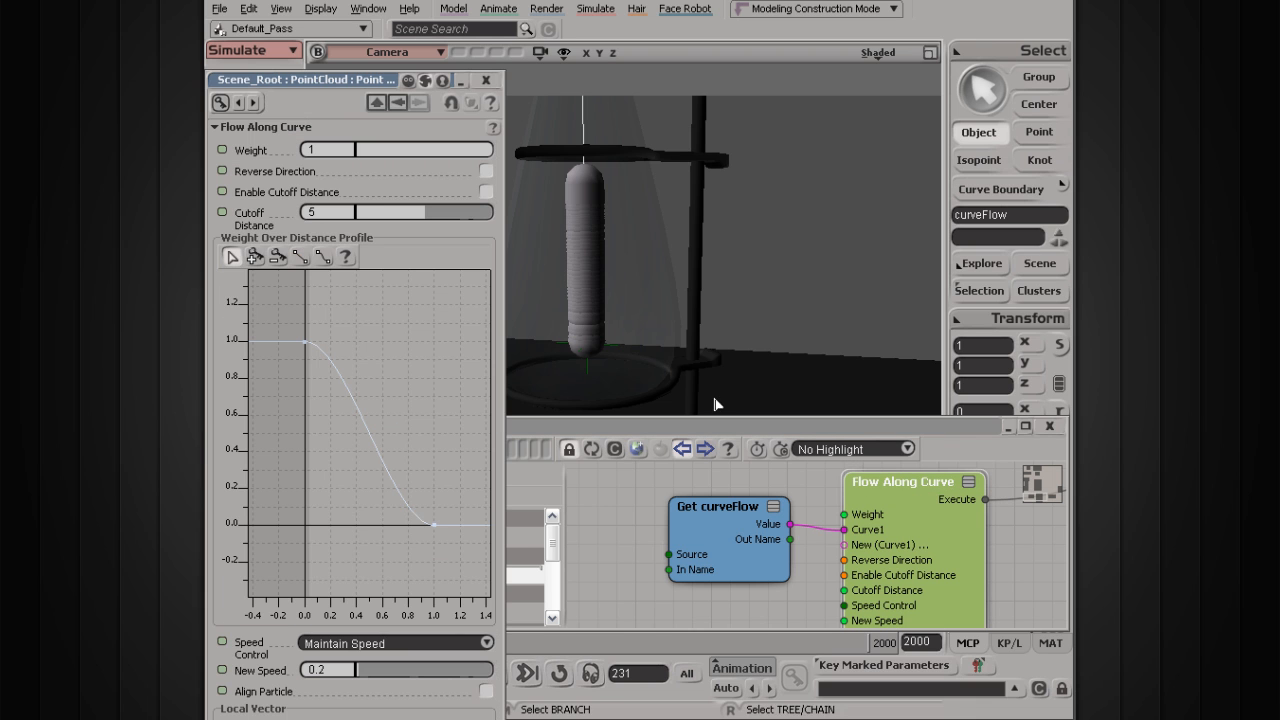
{"action": "left_click_drag", "start_coordinate": [302, 83], "coordinate": [853, 13]}
{"action": "key", "text": "s"}
{"action": "left_click_drag", "start_coordinate": [611, 194], "coordinate": [569, 187]}
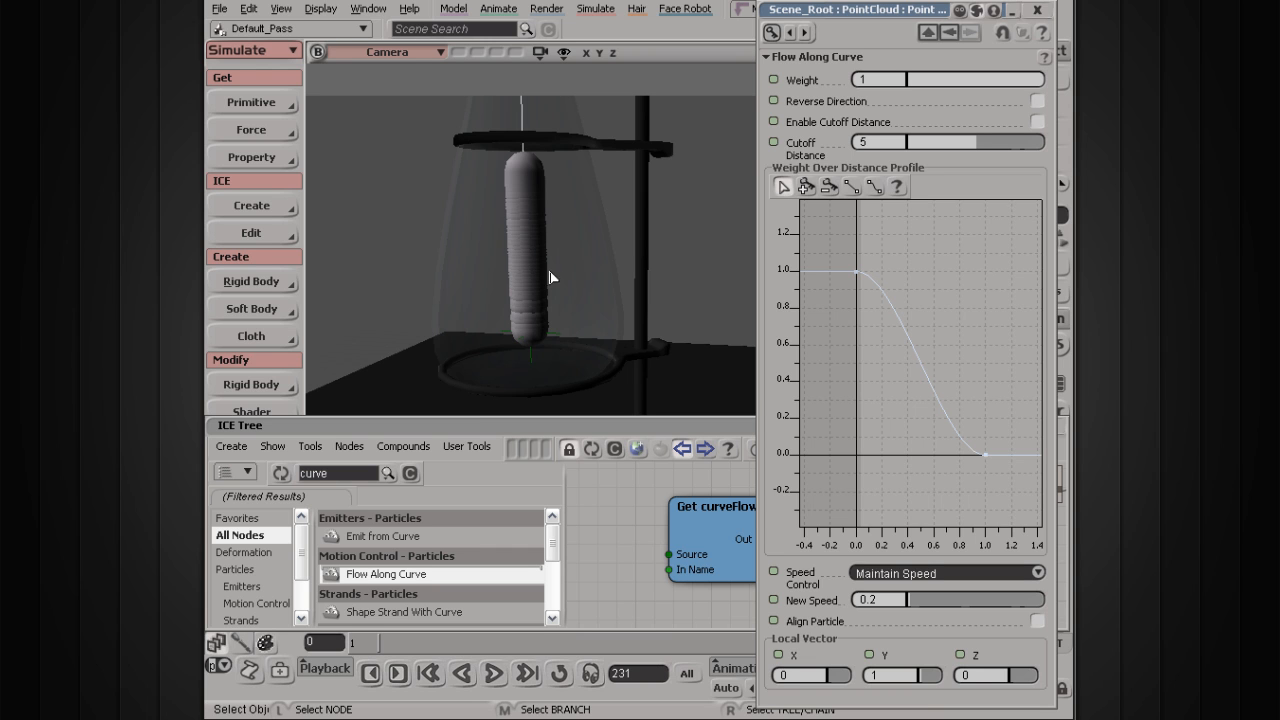
- Set Flow Along Curve's Speed Control to Set New Speed
{"action": "left_click", "coordinate": [903, 572]}
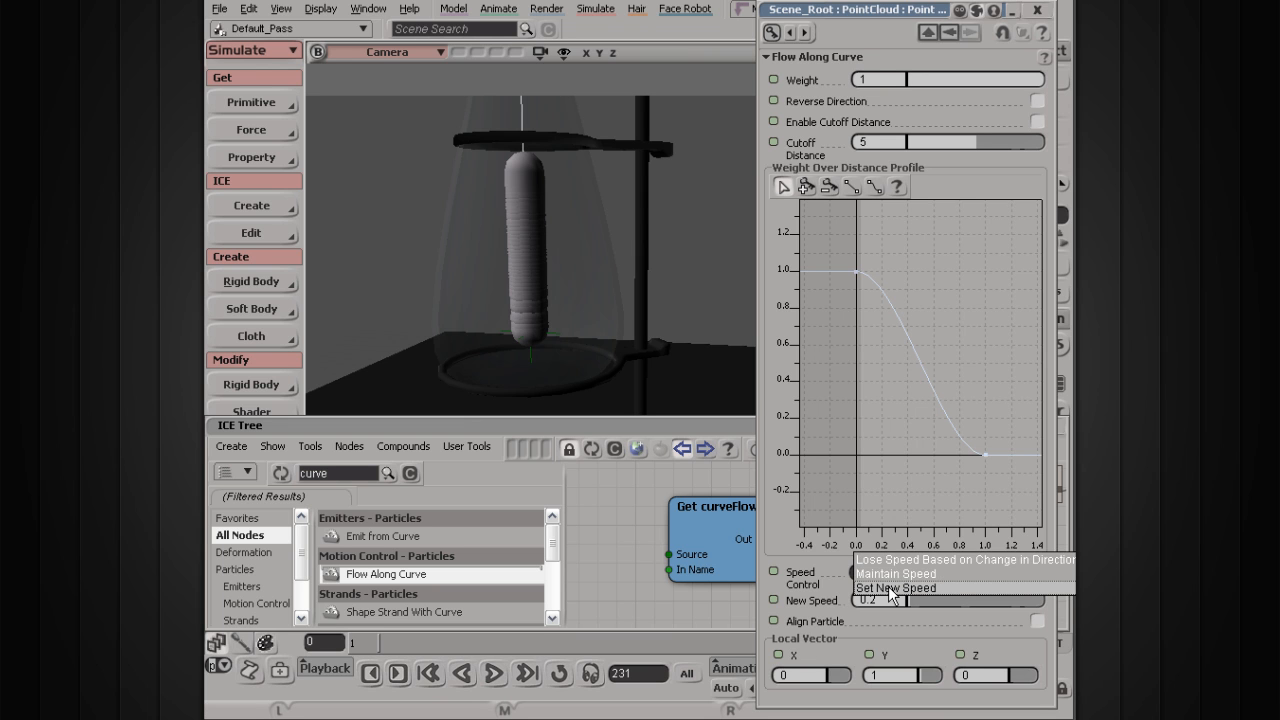
{"action": "left_click", "coordinate": [891, 588]}
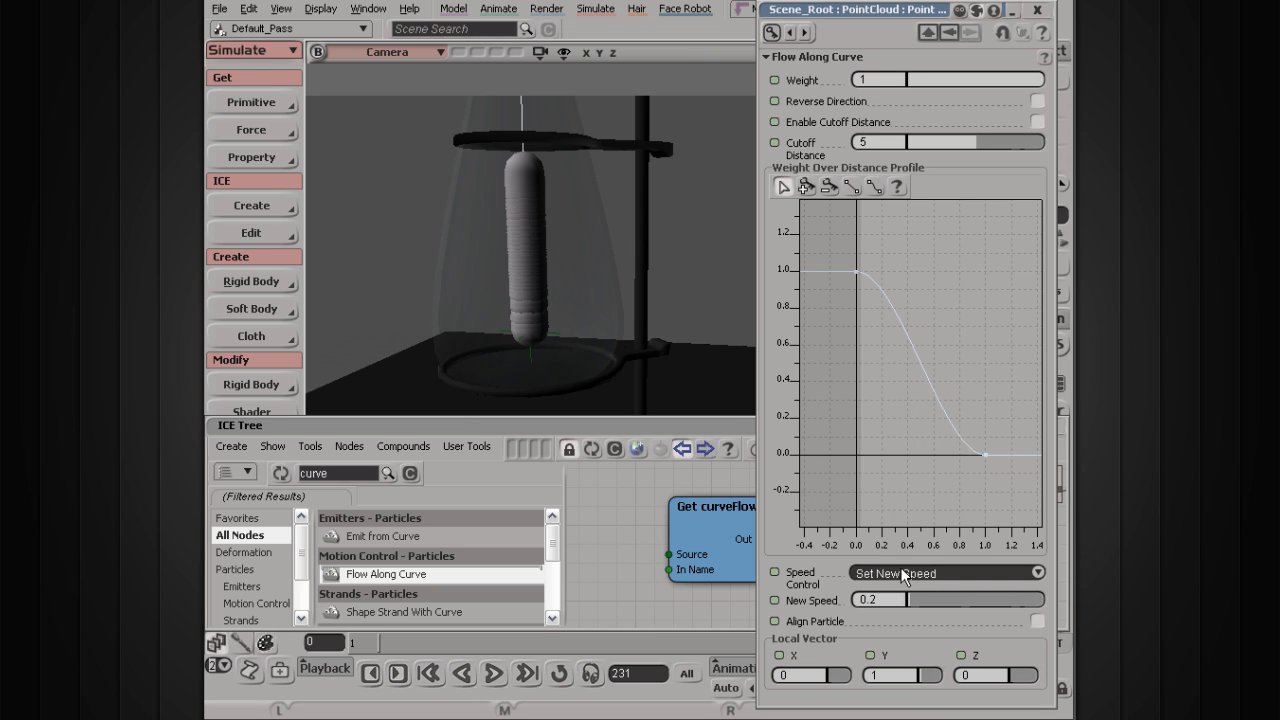
{"action": "left_click", "coordinate": [905, 573]}
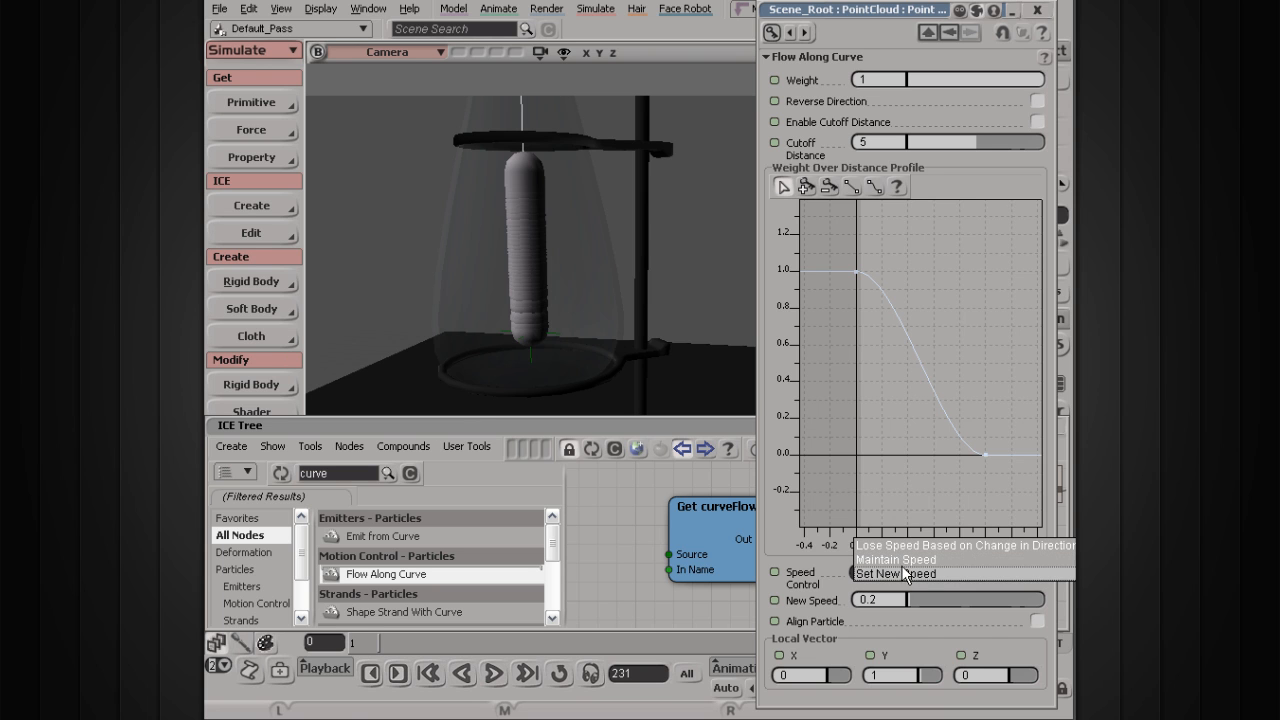
{"action": "left_click", "coordinate": [898, 576]}
- Examine the node graph to see how Flow Along Curve and the other nodes feed into the ICETree node
{"action": "left_click", "coordinate": [691, 517]}
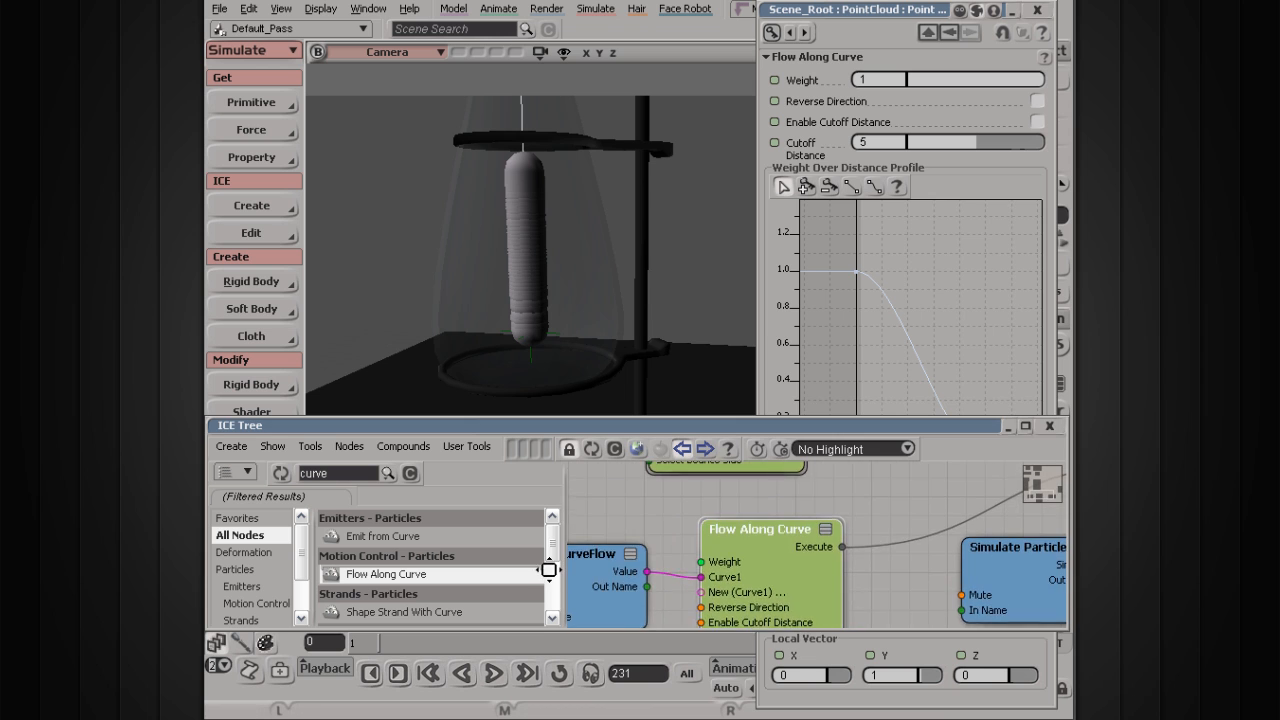
{"action": "left_click", "coordinate": [852, 14]}
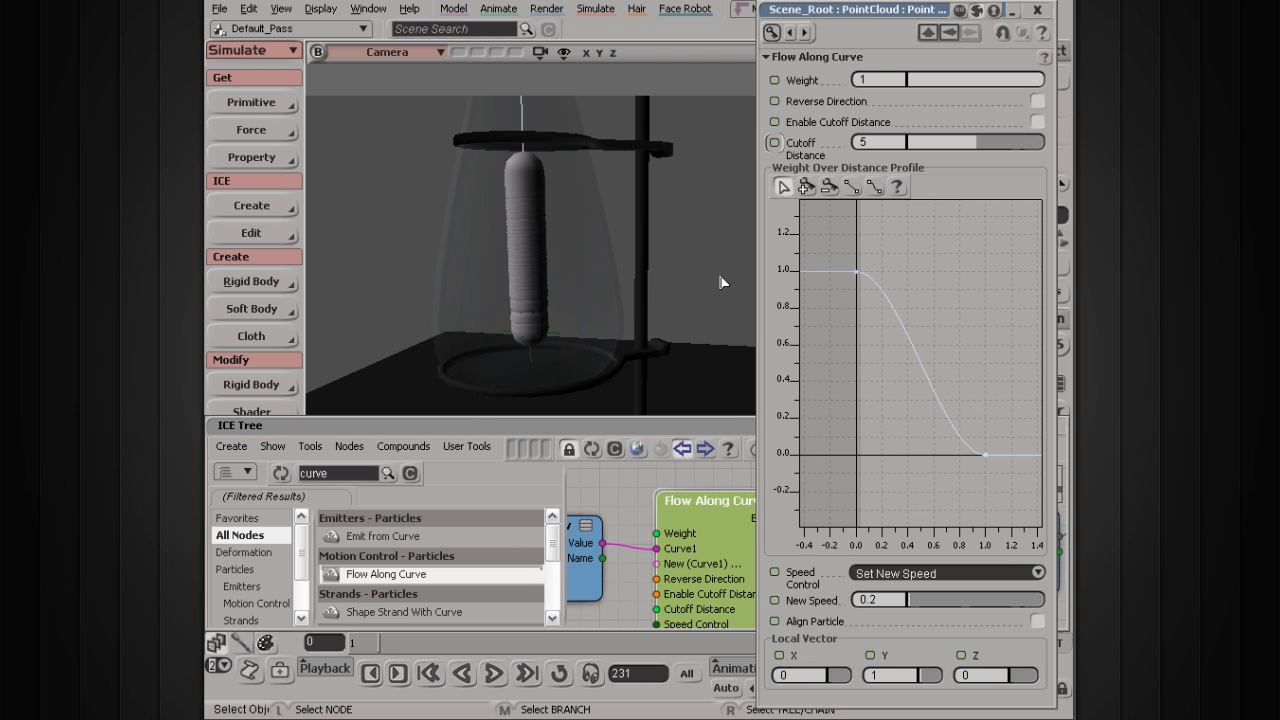
{"action": "left_click", "coordinate": [637, 526]}
{"action": "left_click_drag", "start_coordinate": [670, 498], "coordinate": [710, 598]}
{"action": "scroll", "coordinate": [674, 569], "scroll_direction": "down", "scroll_amount": 3}
{"action": "scroll", "coordinate": [671, 568], "scroll_direction": "down", "scroll_amount": 2}
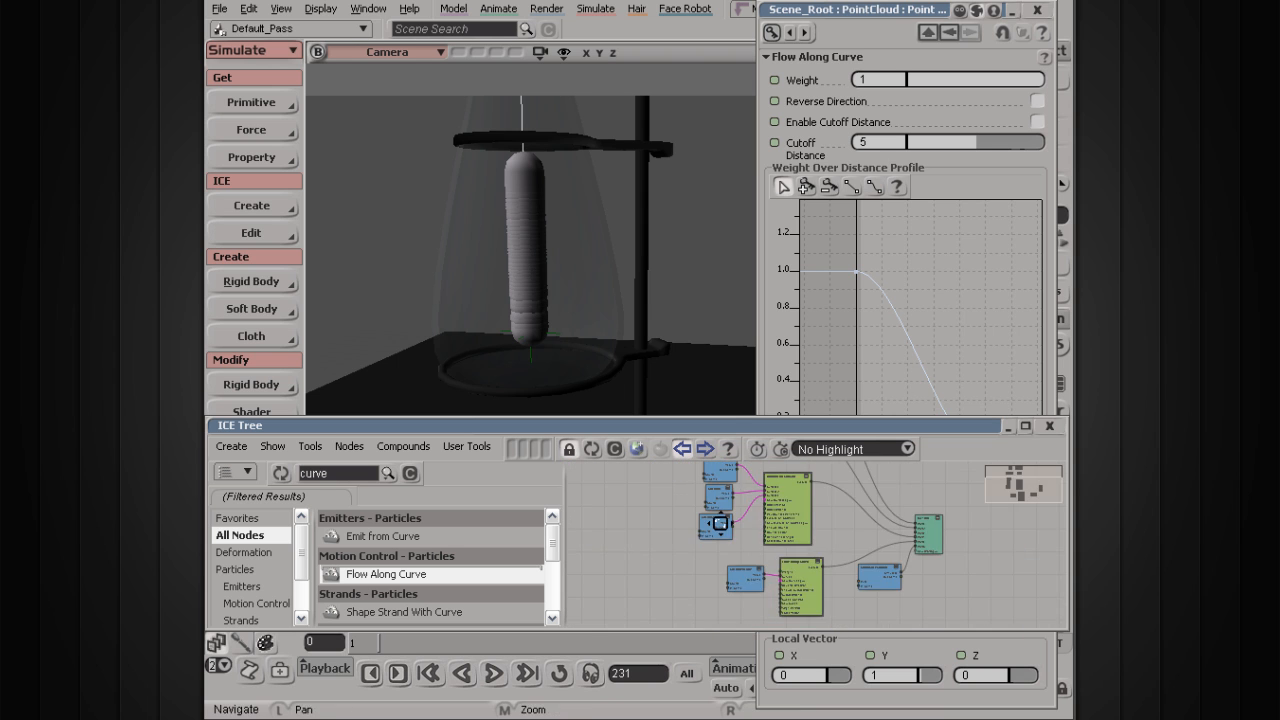
{"action": "left_click_drag", "start_coordinate": [718, 522], "coordinate": [675, 610]}
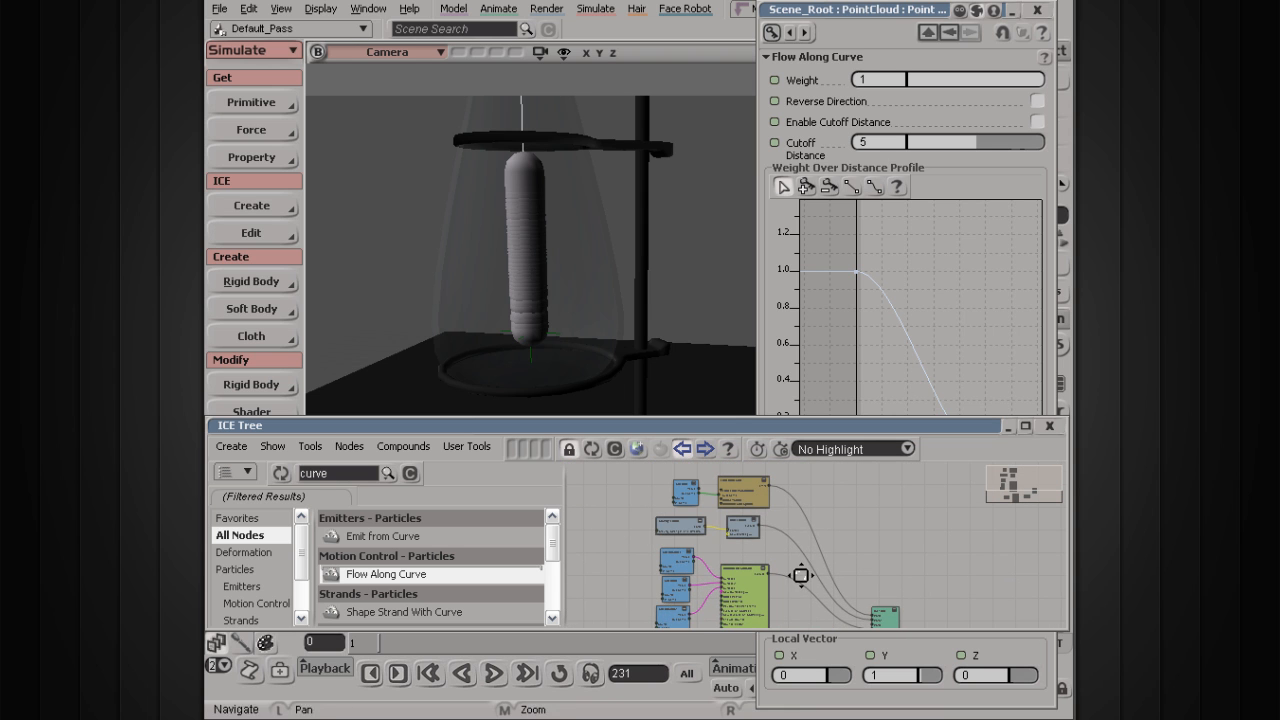
{"action": "left_click_drag", "start_coordinate": [803, 574], "coordinate": [820, 542]}
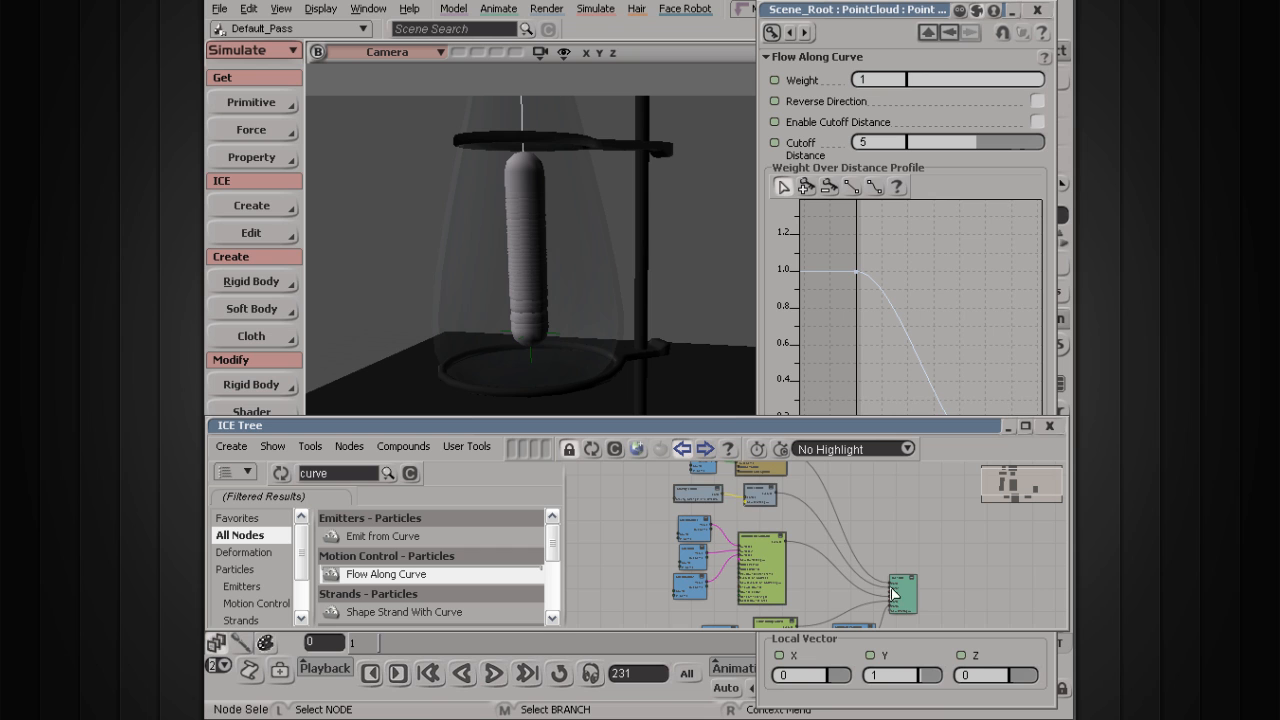
{"action": "left_click_drag", "start_coordinate": [709, 514], "coordinate": [720, 478]}
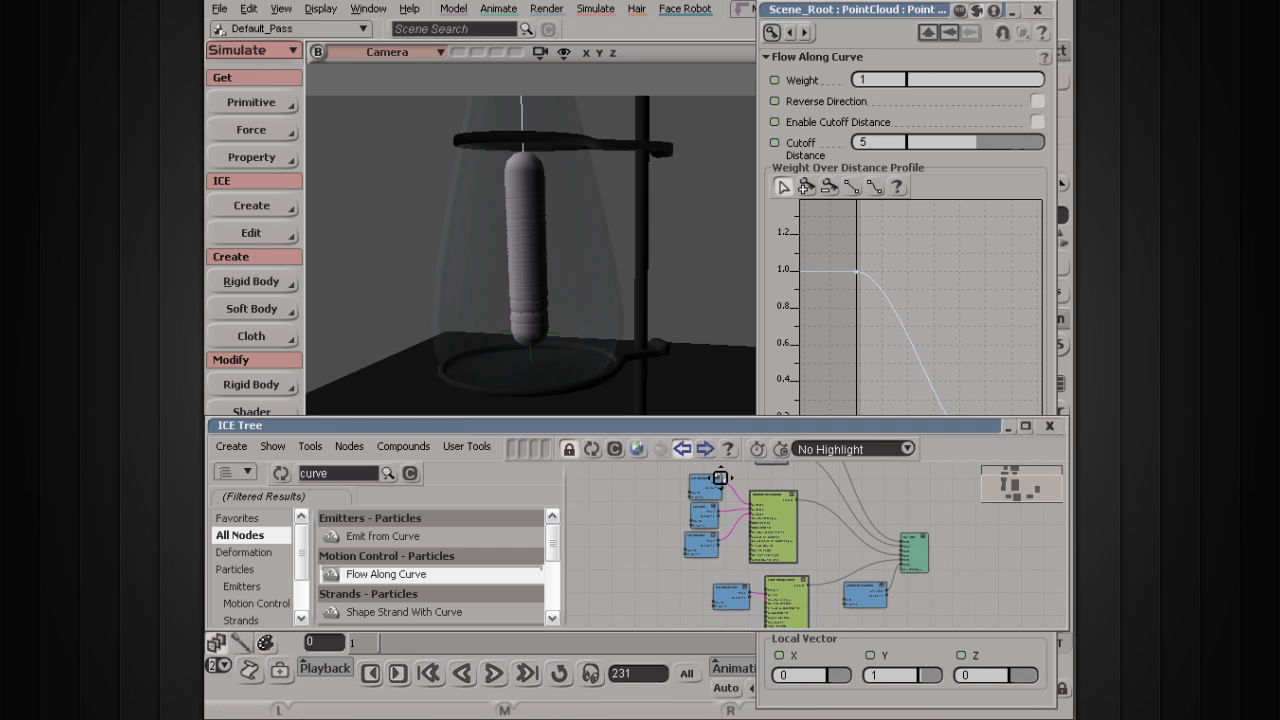
{"action": "left_click_drag", "start_coordinate": [775, 591], "coordinate": [776, 543]}
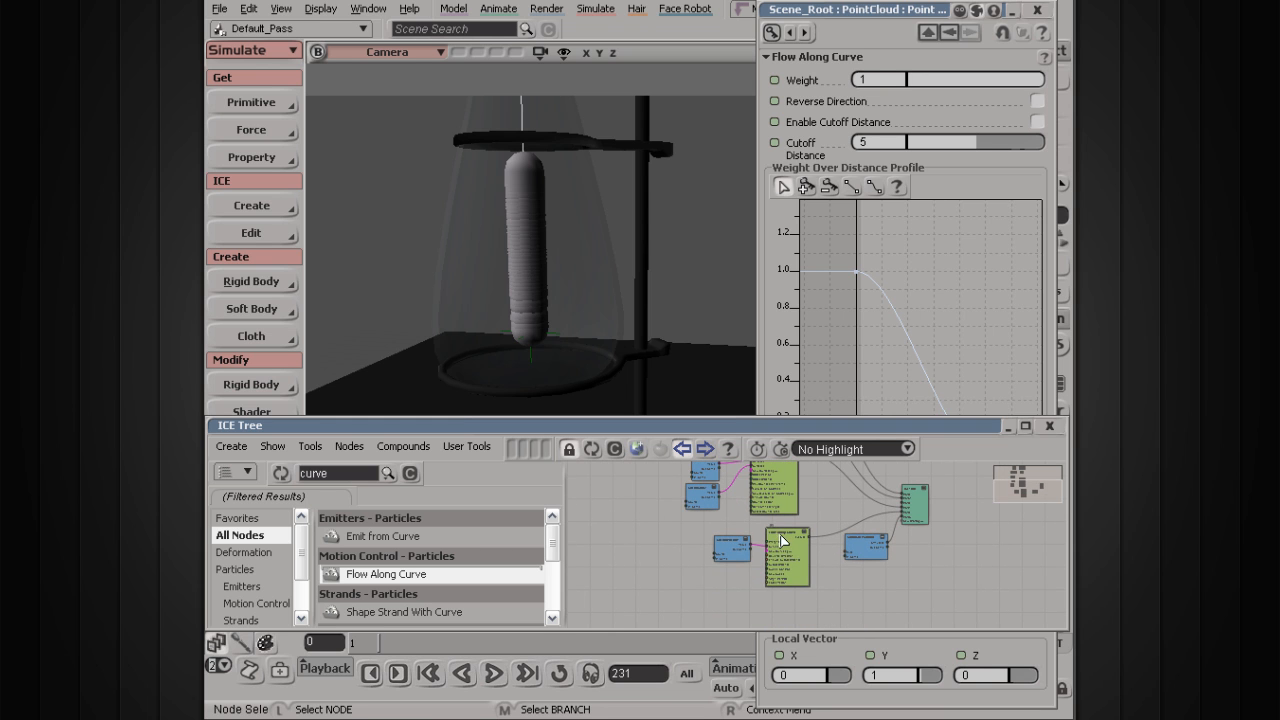
{"action": "left_click", "coordinate": [783, 541]}
{"action": "left_click", "coordinate": [871, 13]}
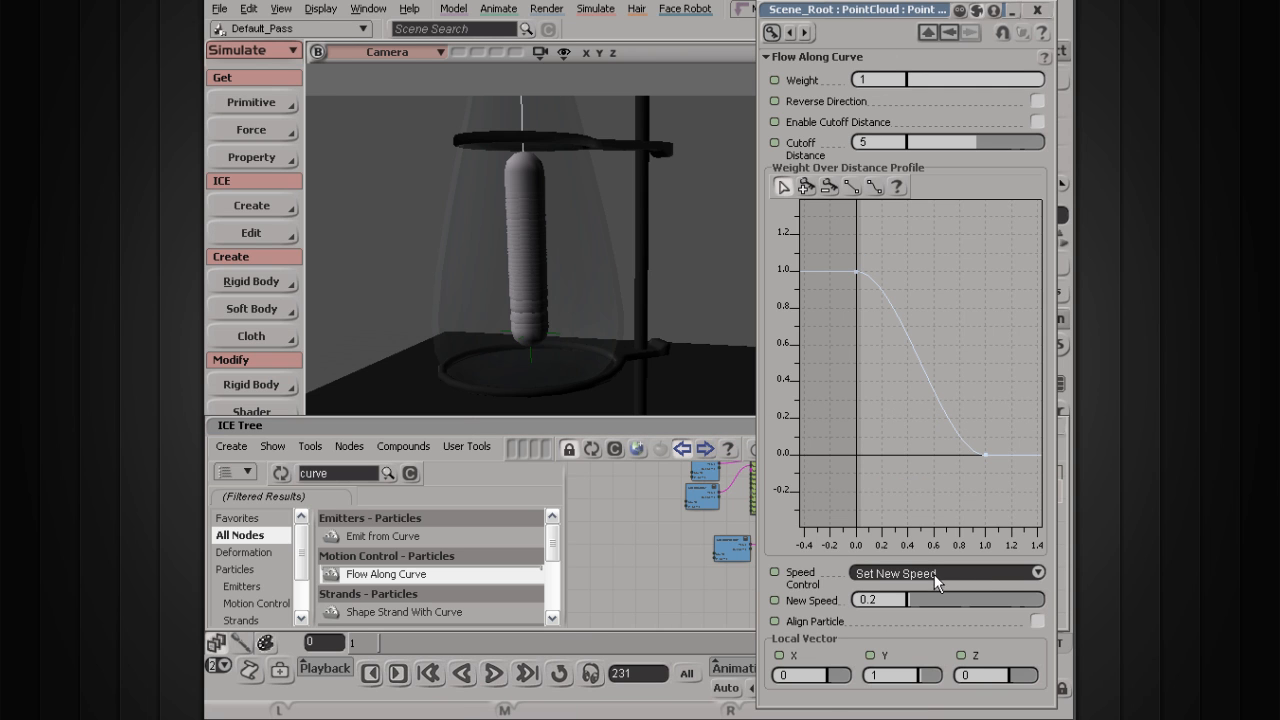
- Play the simulation with both beakers in view and examine how the particles travel along the whole curve
{"action": "scroll", "coordinate": [562, 263], "scroll_direction": "down", "scroll_amount": 3}
{"action": "key", "text": "s"}
{"action": "left_click_drag", "start_coordinate": [657, 183], "coordinate": [571, 275]}
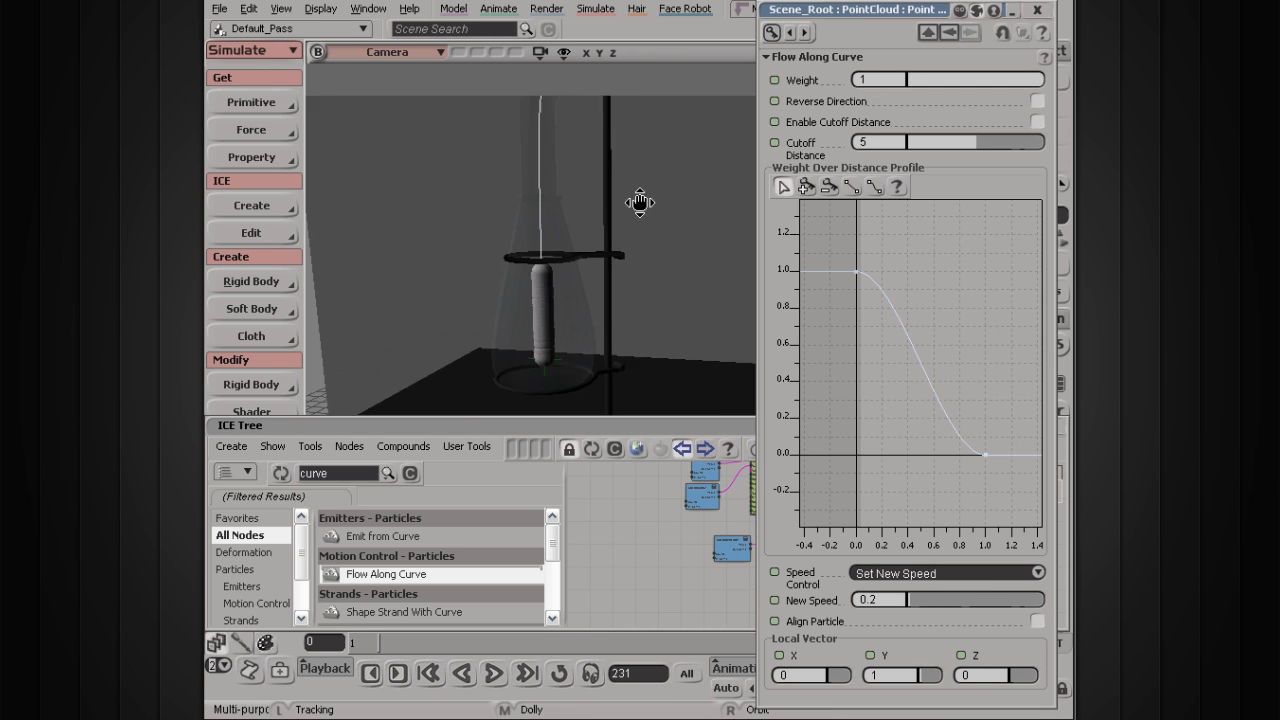
{"action": "scroll", "coordinate": [574, 277], "scroll_direction": "down", "scroll_amount": 2}
{"action": "key", "text": "s"}
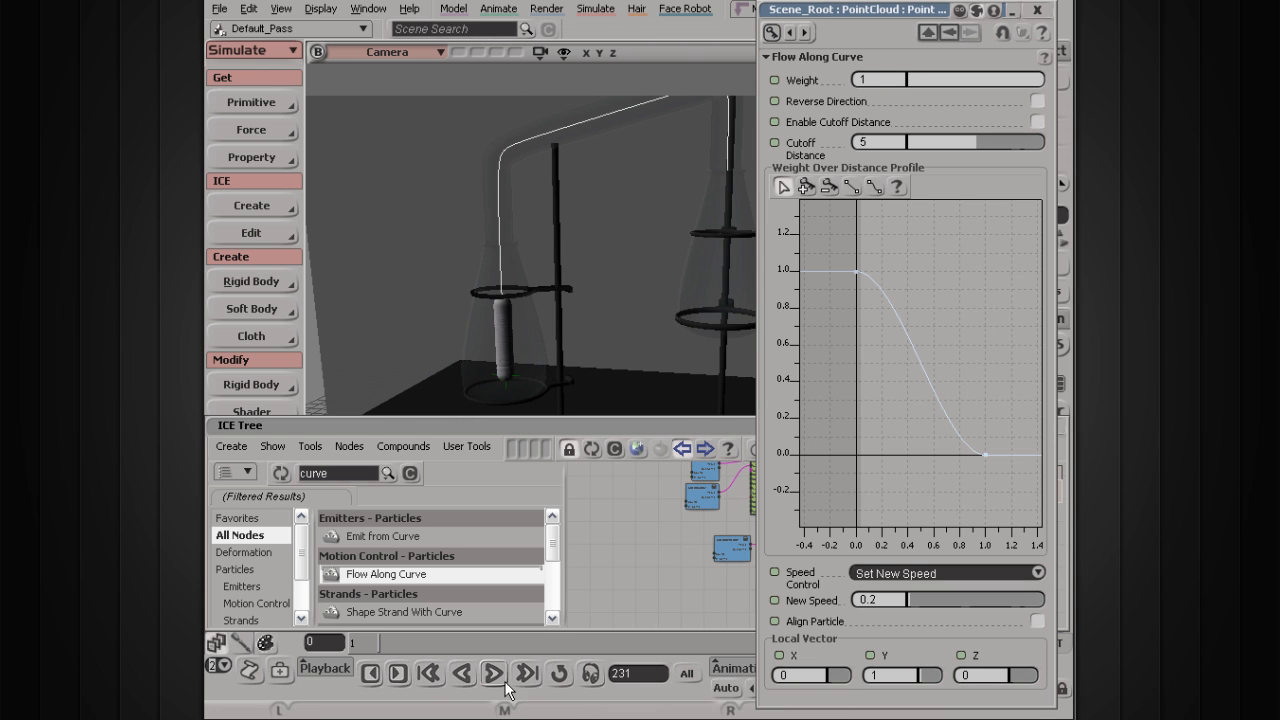
{"action": "left_click", "coordinate": [494, 674]}
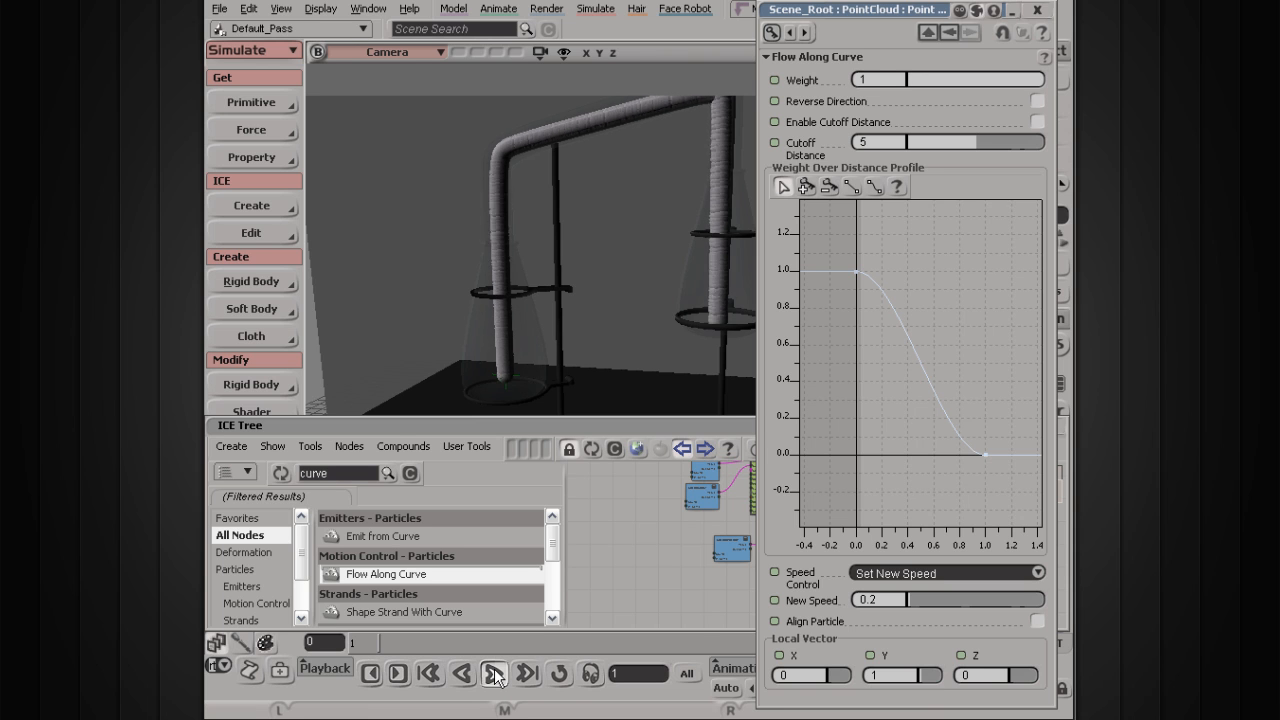
{"action": "left_click", "coordinate": [495, 673]}
{"action": "key", "text": "s"}
{"action": "left_click_drag", "start_coordinate": [546, 264], "coordinate": [534, 286]}
{"action": "middle_click_drag", "start_coordinate": [534, 286], "coordinate": [531, 299]}
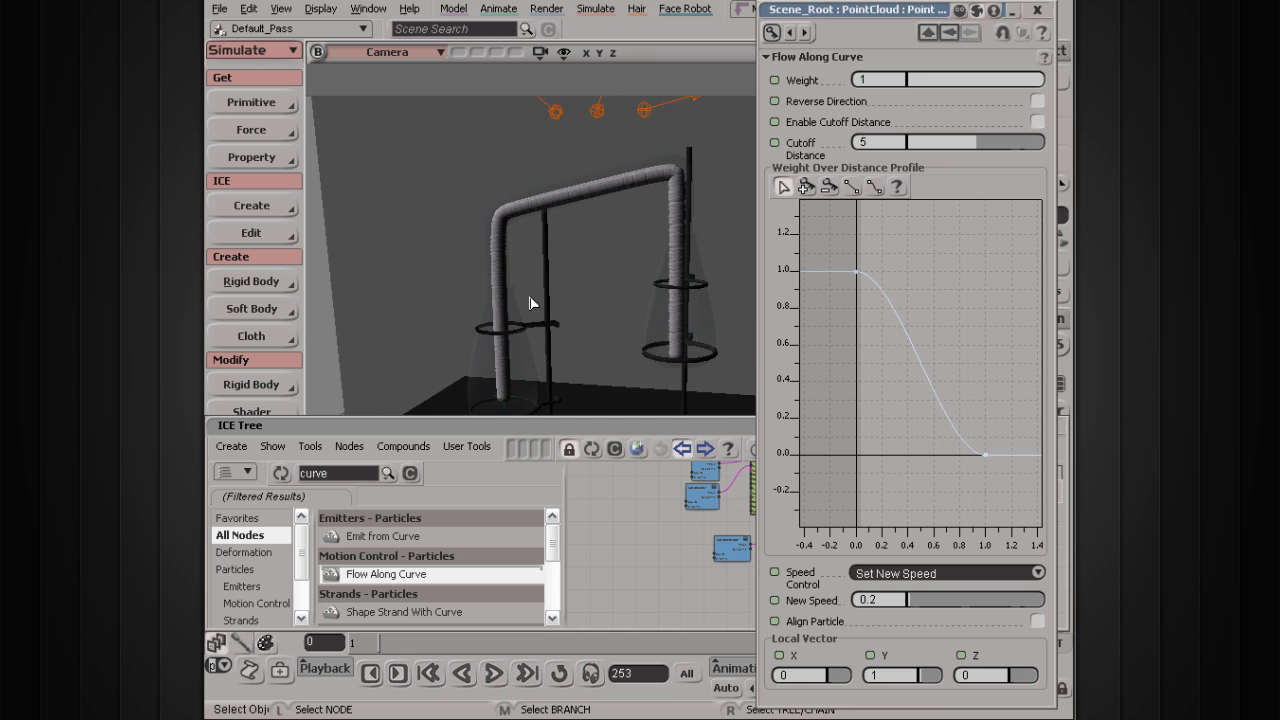
{"action": "key", "text": "s"}
{"action": "left_click_drag", "start_coordinate": [504, 357], "coordinate": [495, 331]}
{"action": "mouse_move", "coordinate": [496, 330]}
{"action": "right_mouse_down"}
{"action": "mouse_move", "coordinate": [523, 314]}
{"action": "mouse_move", "coordinate": [515, 328]}
{"action": "right_mouse_up"}
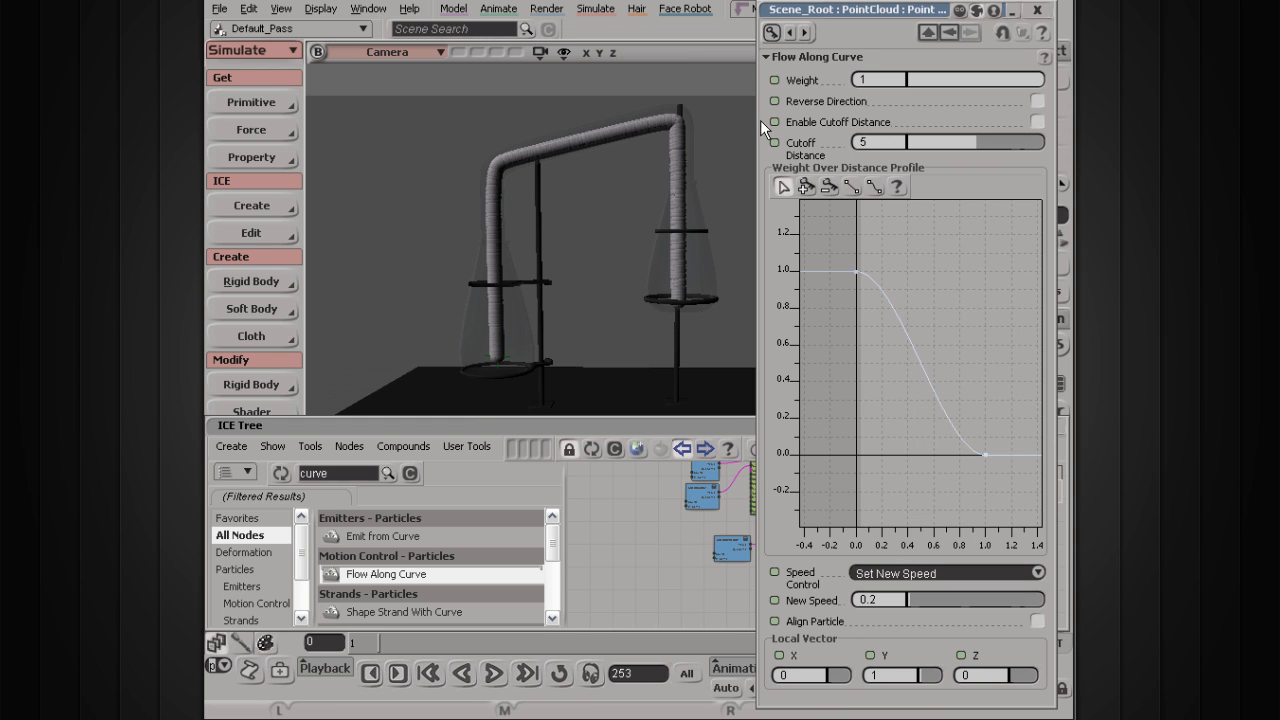
- Enable Cutoff Distance on Flow Along Curve and test it by playing the simulation
{"action": "left_click", "coordinate": [1036, 122]}
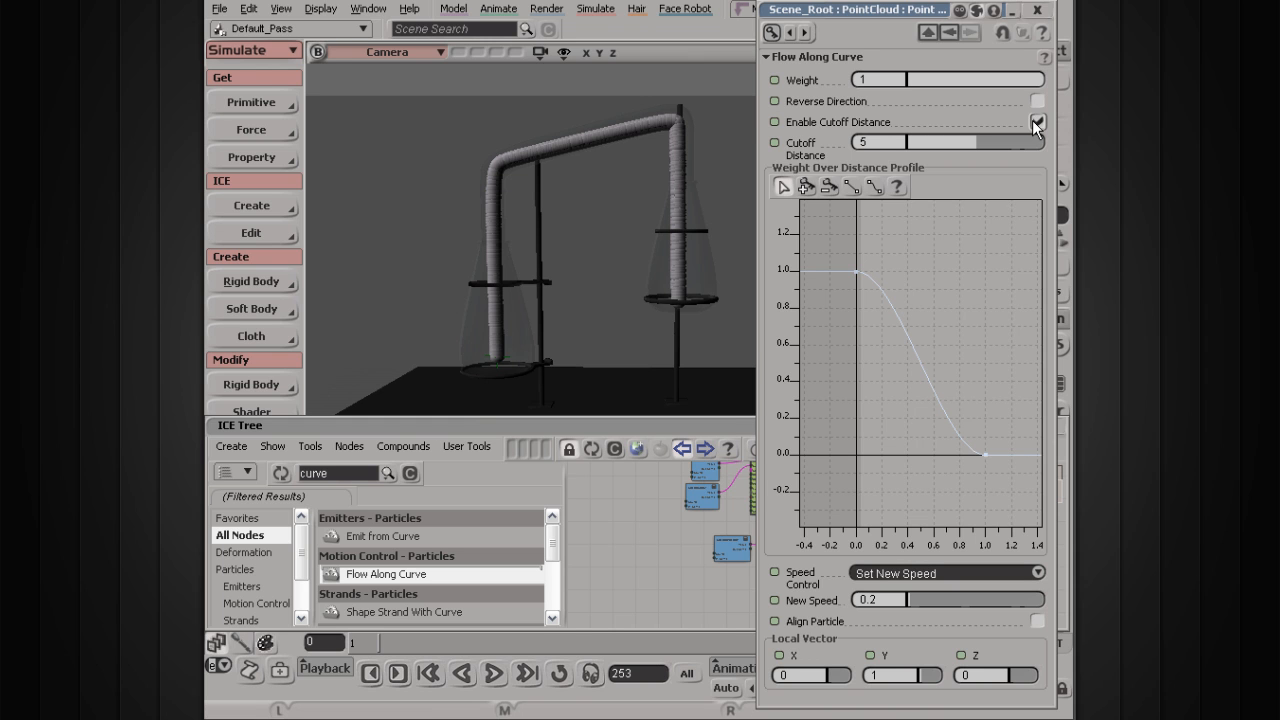
{"action": "left_click", "coordinate": [492, 675]}
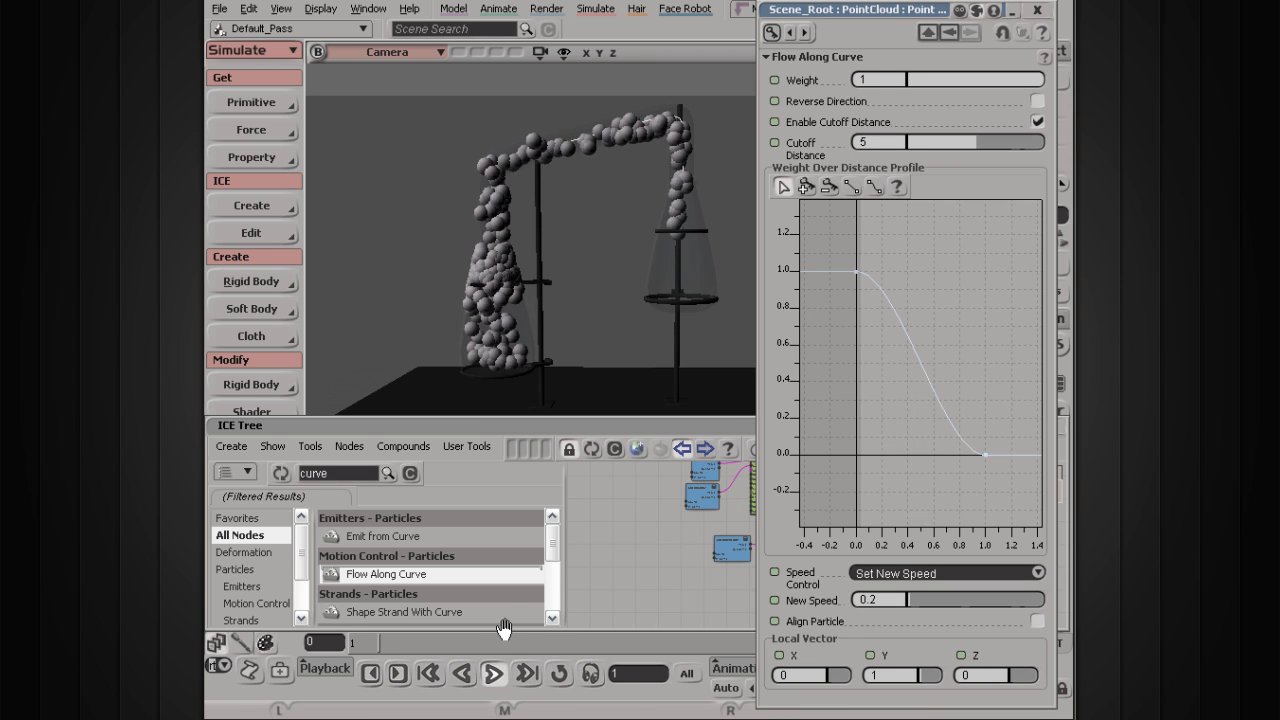
{"action": "left_click", "coordinate": [493, 673]}
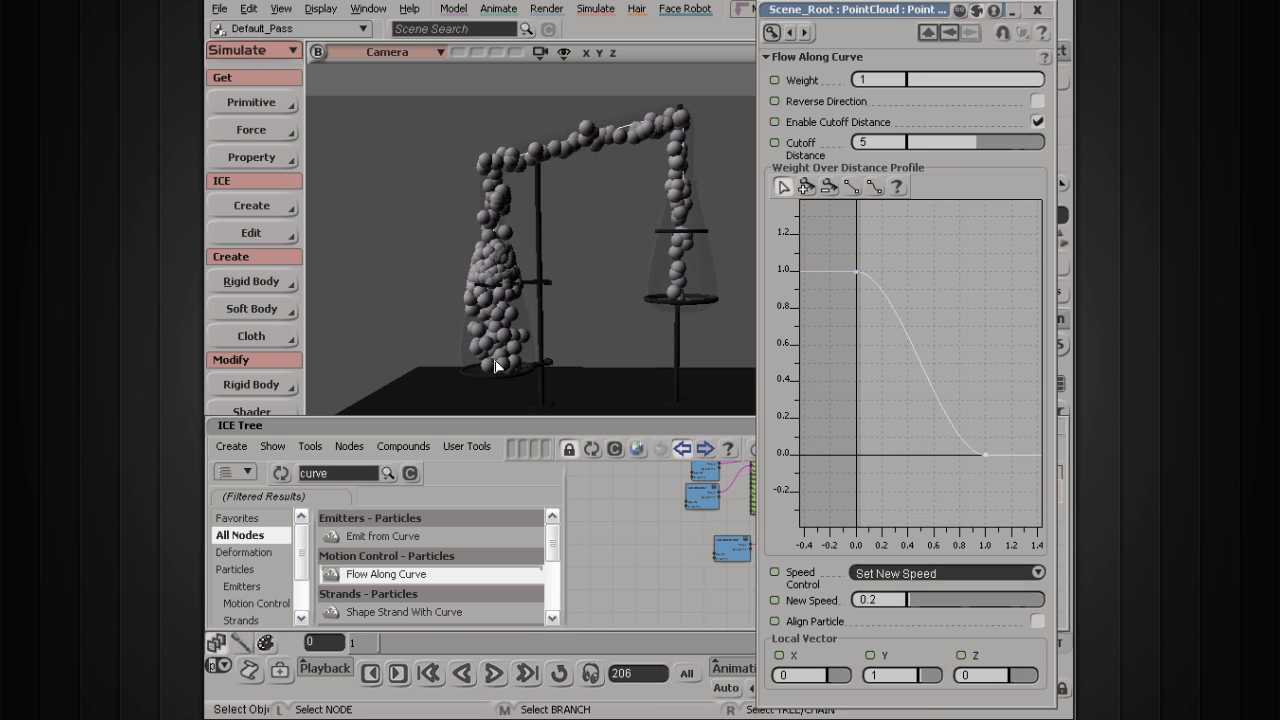
- Replay the start of the simulation and examine up close how the particles leave the first beaker and enter the tube
{"action": "left_click", "coordinate": [493, 673]}
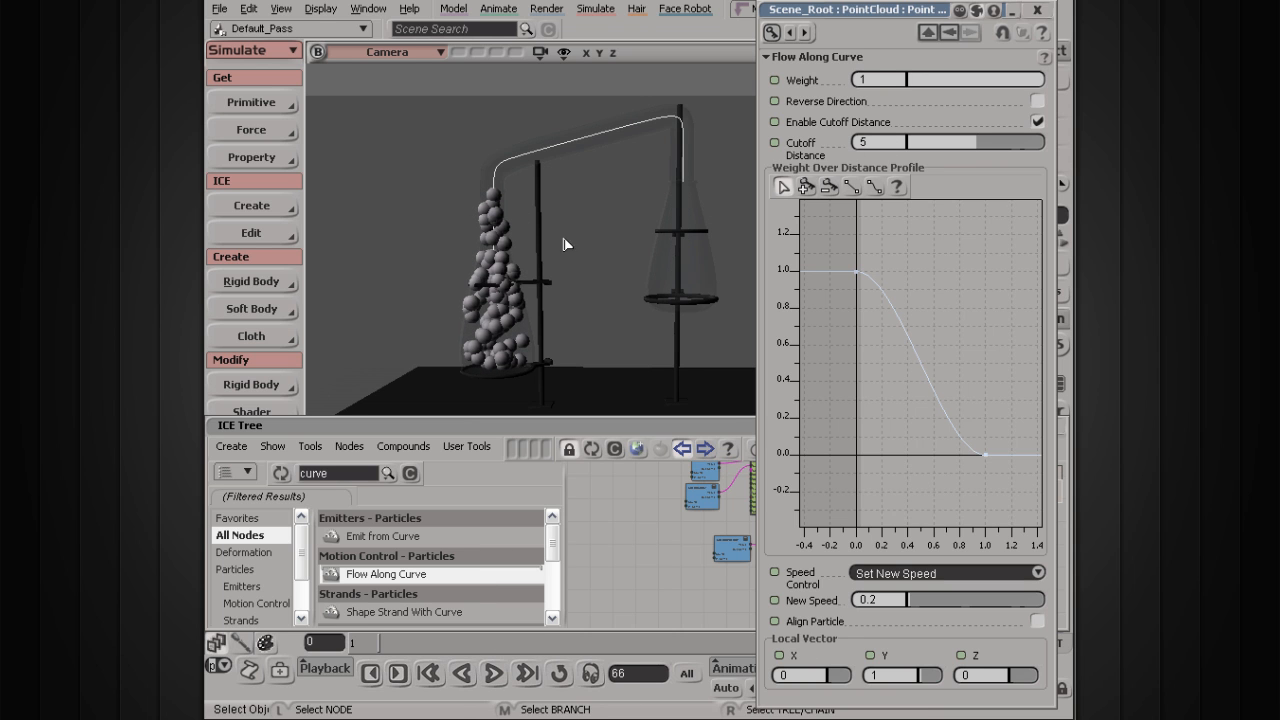
{"action": "scroll", "coordinate": [502, 252], "scroll_direction": "up", "scroll_amount": 3}
{"action": "key", "text": "s"}
{"action": "left_click_drag", "start_coordinate": [460, 258], "coordinate": [512, 267]}
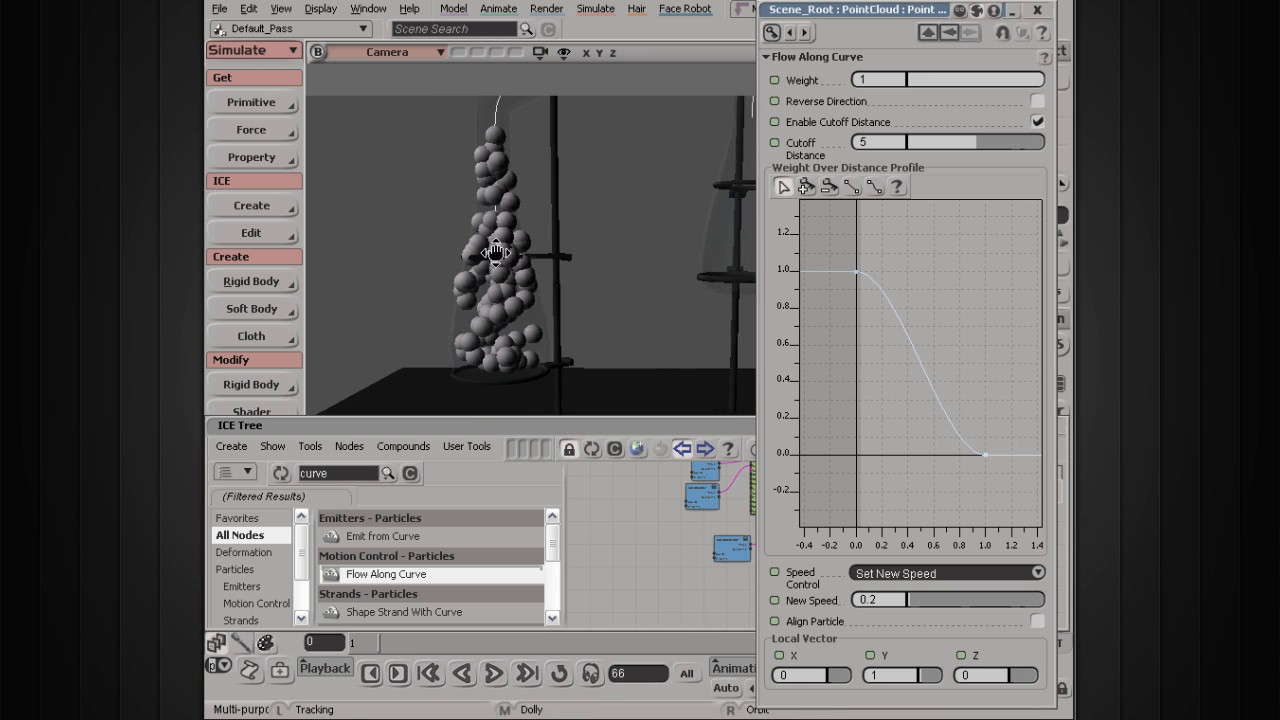
{"action": "scroll", "coordinate": [500, 258], "scroll_direction": "up", "scroll_amount": 2}
{"action": "key", "text": "s"}
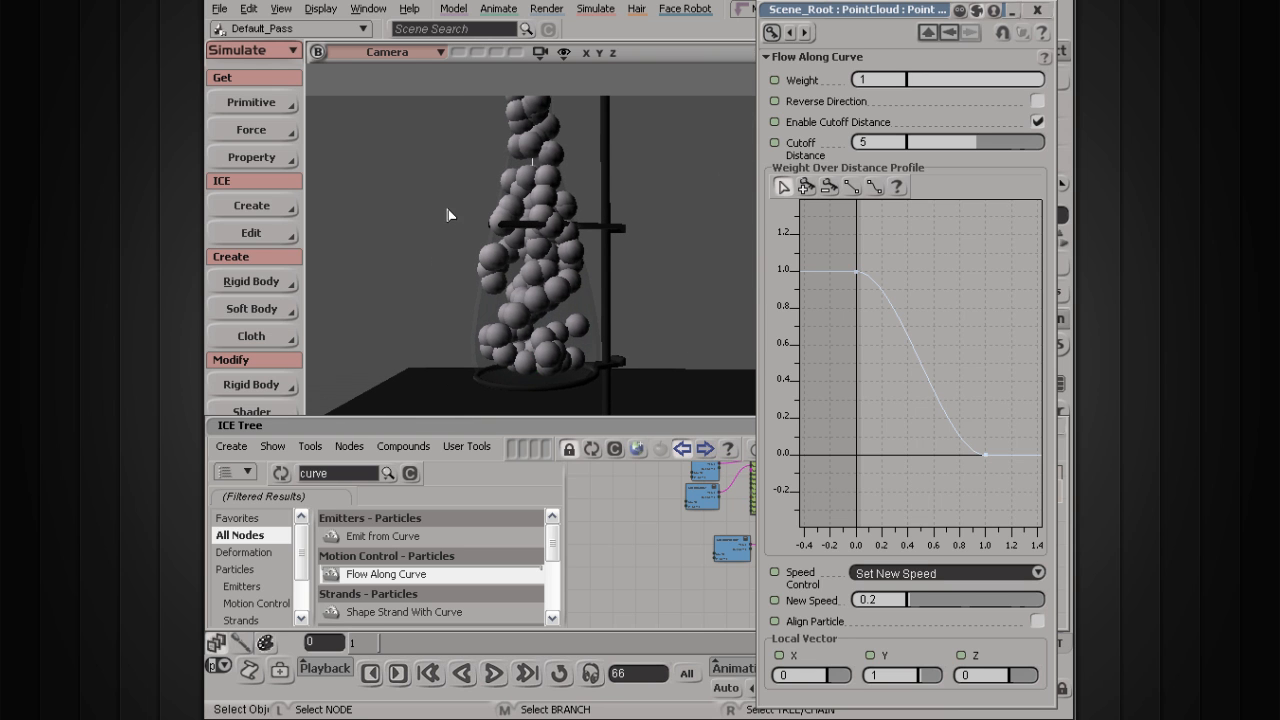
{"action": "scroll", "coordinate": [498, 199], "scroll_direction": "down", "scroll_amount": 2}
{"action": "key", "text": "s"}
{"action": "left_click_drag", "start_coordinate": [498, 199], "coordinate": [525, 216]}
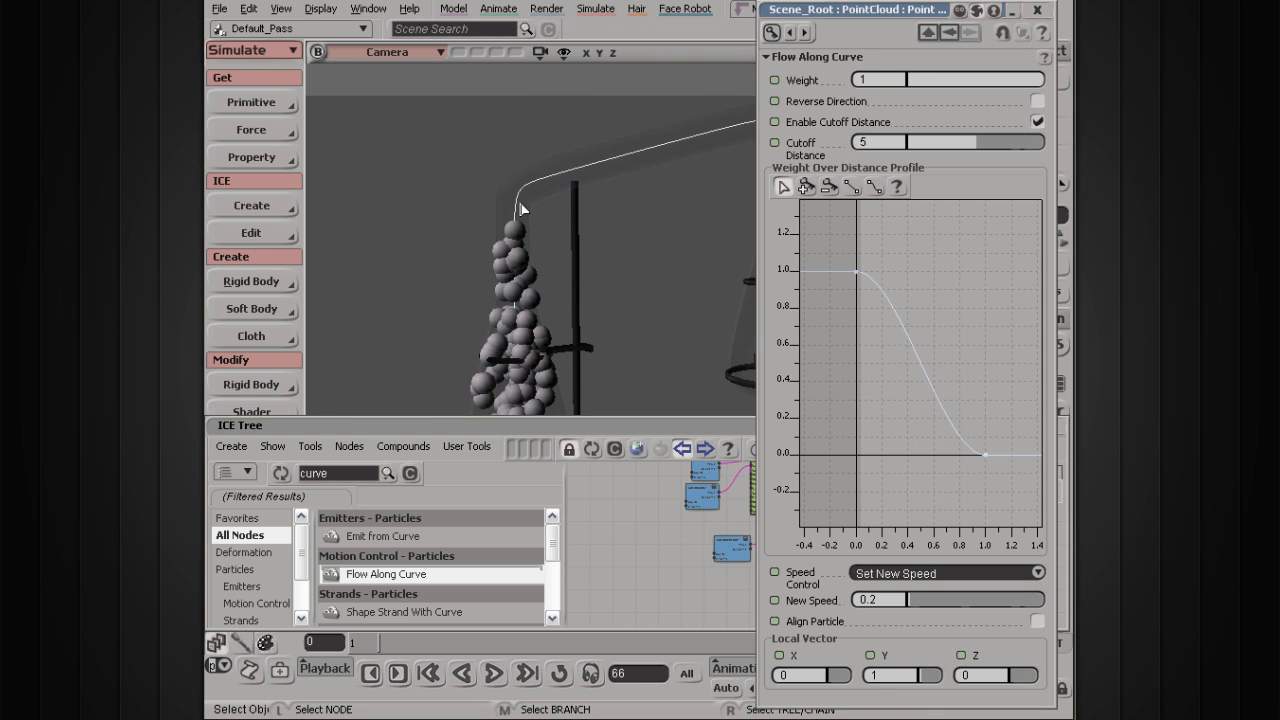
- Try a Cutoff Distance of 0.903 and replay the simulation with the tube and second beaker in view
{"action": "left_click_drag", "start_coordinate": [929, 147], "coordinate": [922, 144]}
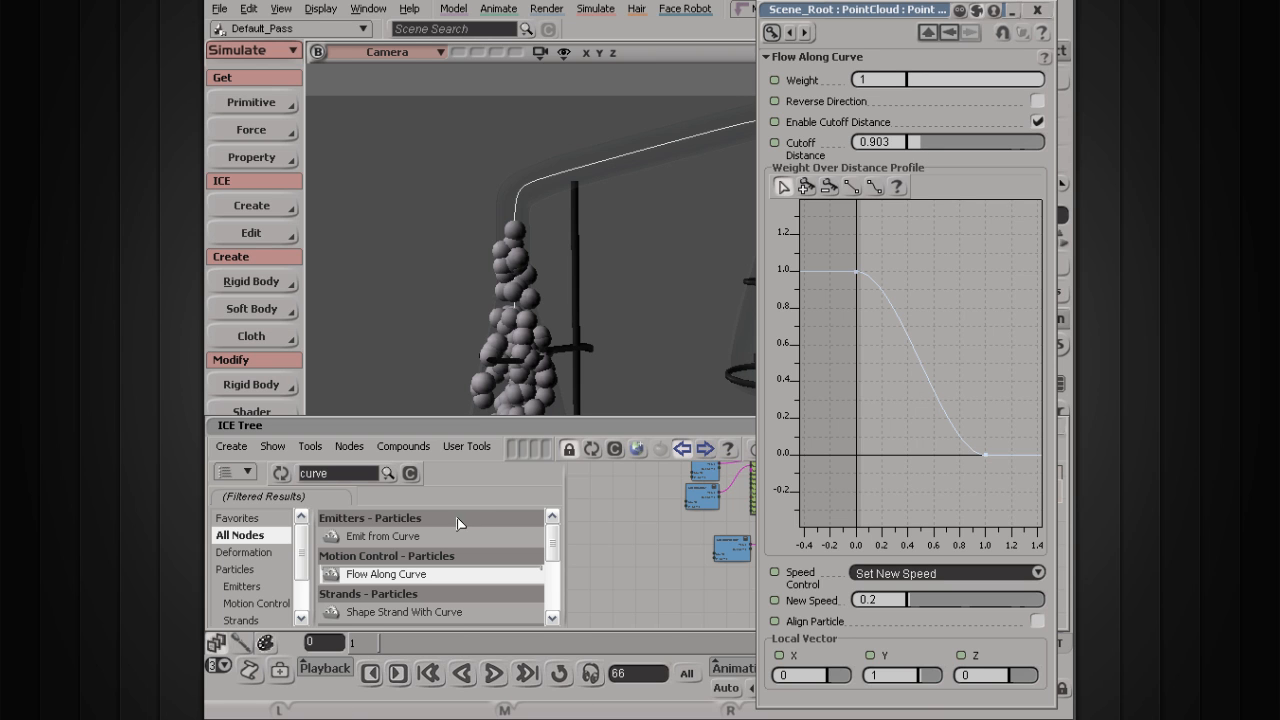
{"action": "left_click", "coordinate": [494, 674]}
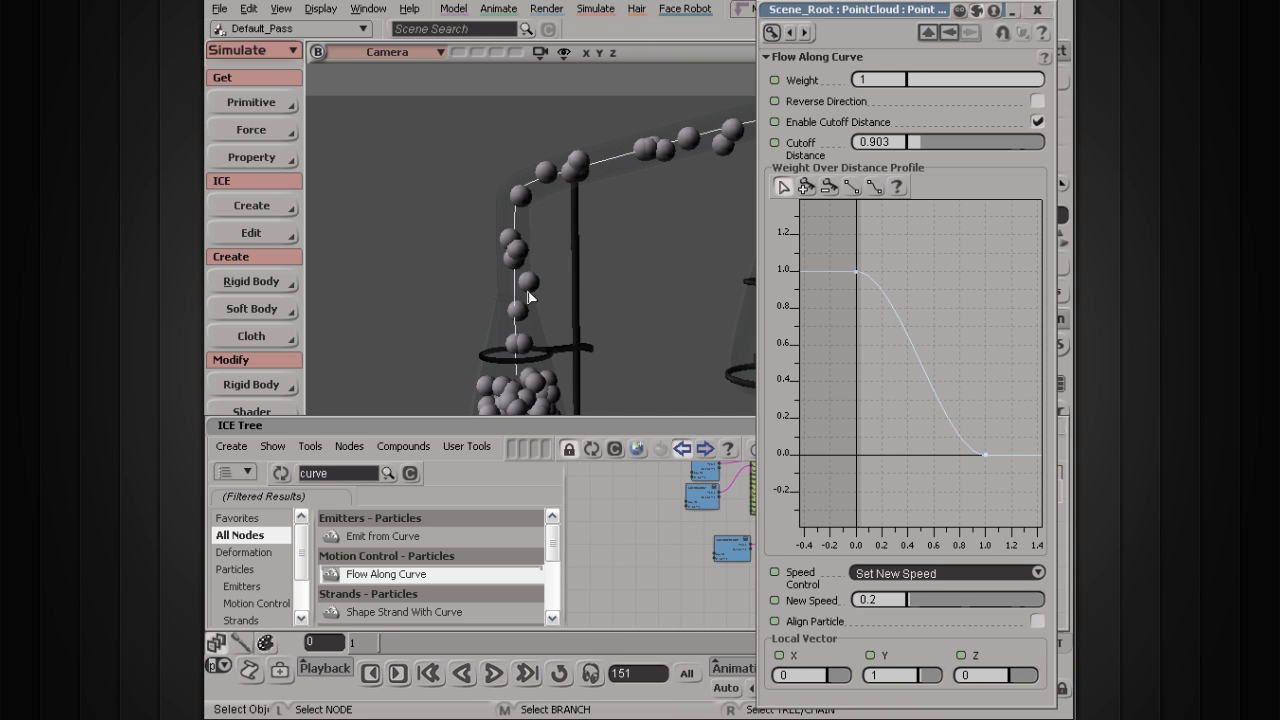
{"action": "key", "text": "s"}
{"action": "left_click_drag", "start_coordinate": [568, 272], "coordinate": [496, 281]}
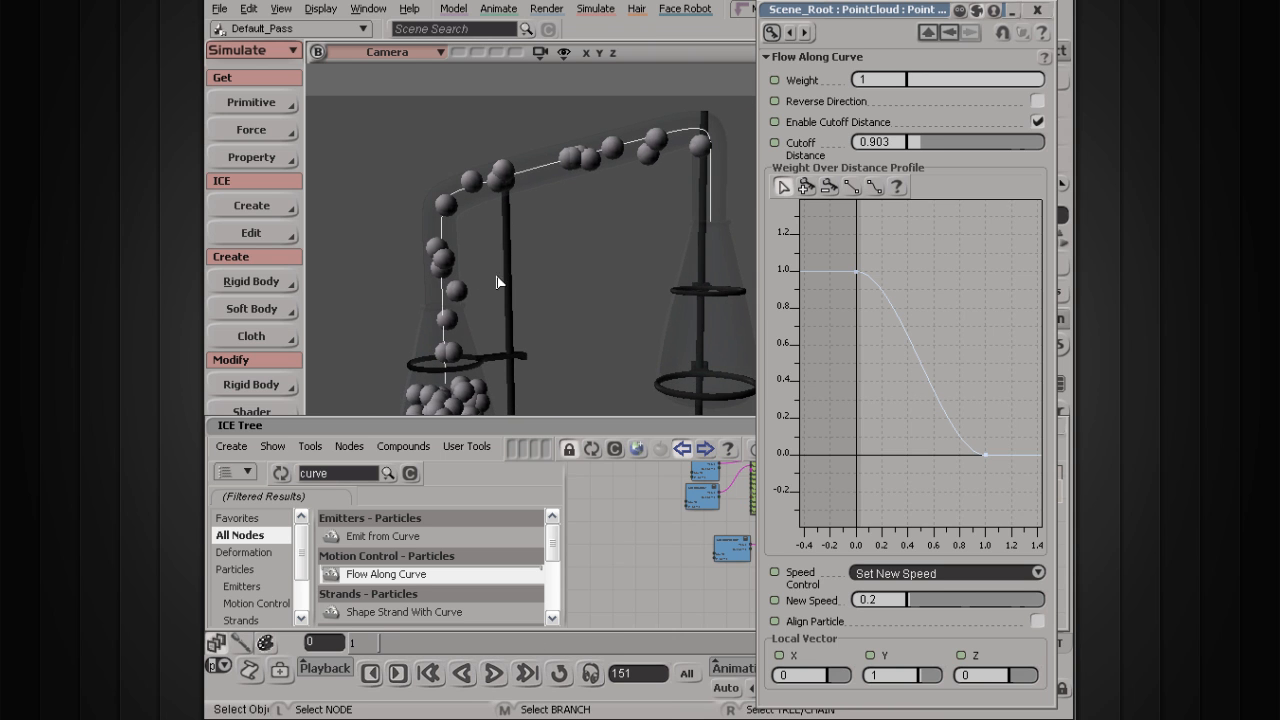
- Set Flow Along Curve's Cutoff Distance to 0.417 and replay the simulation
{"action": "left_click", "coordinate": [915, 141]}
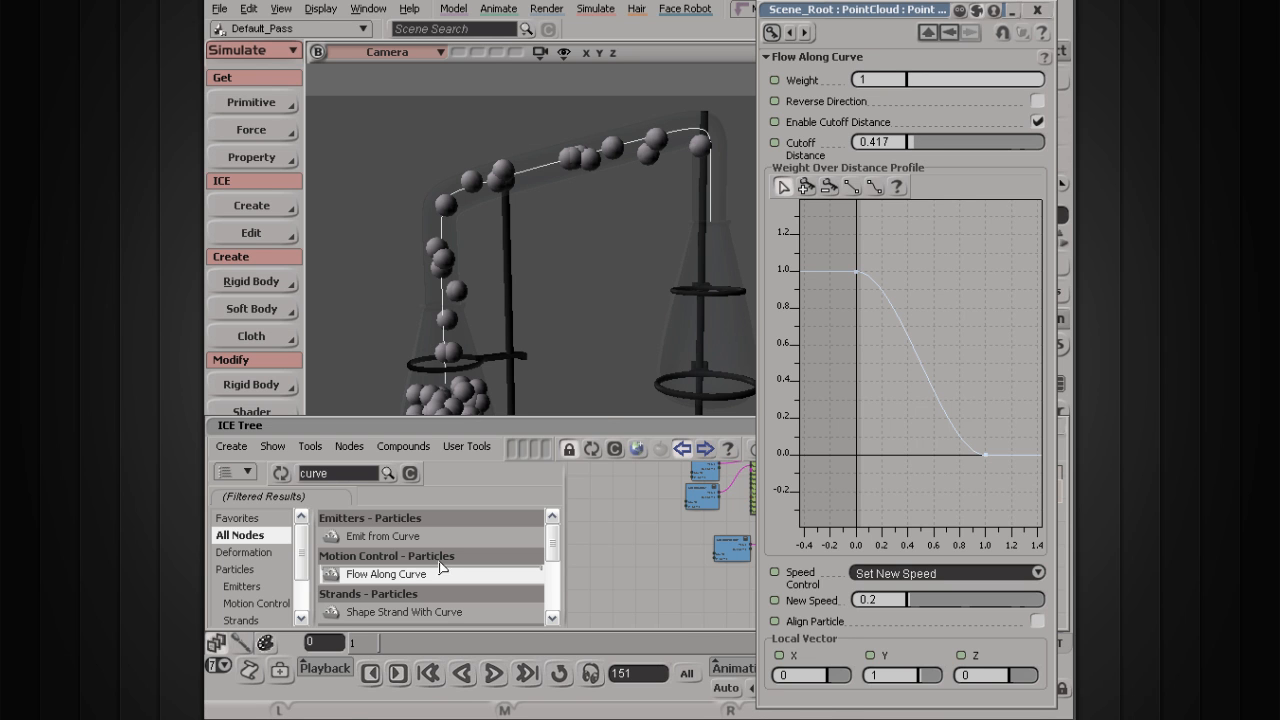
{"action": "left_click", "coordinate": [493, 668]}
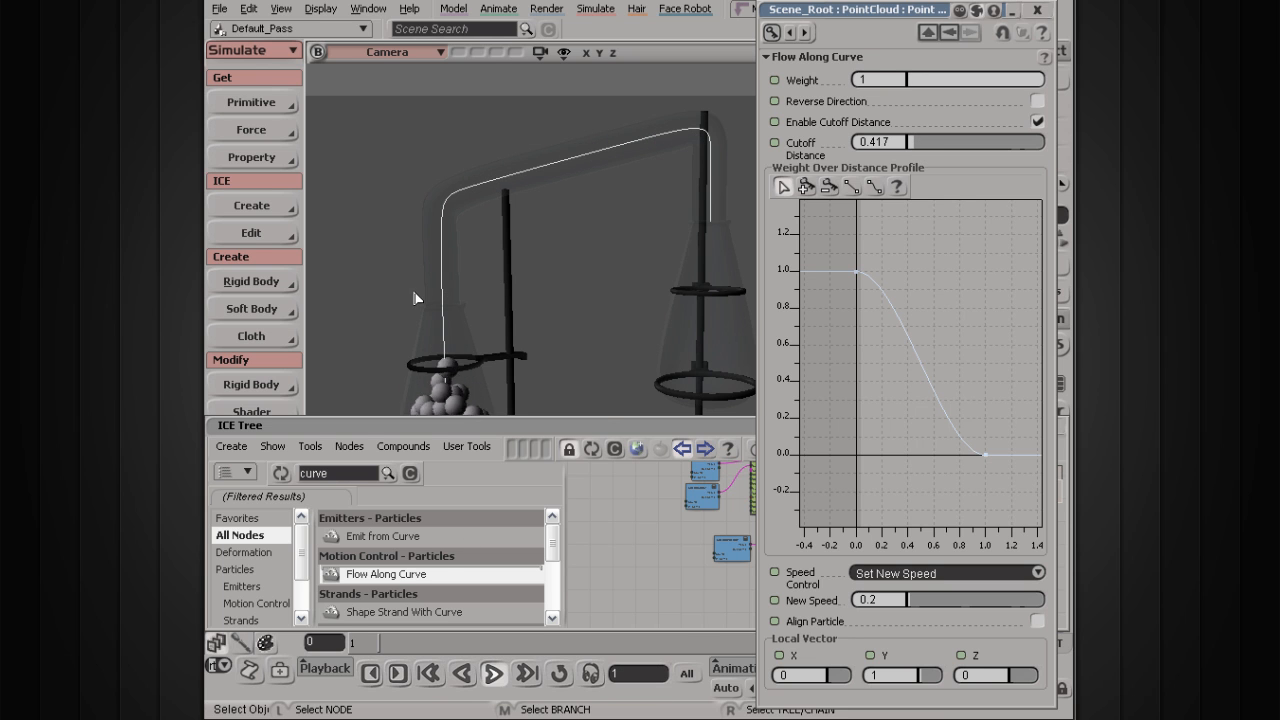
{"action": "key", "text": "s"}
{"action": "left_click_drag", "start_coordinate": [400, 316], "coordinate": [413, 291]}
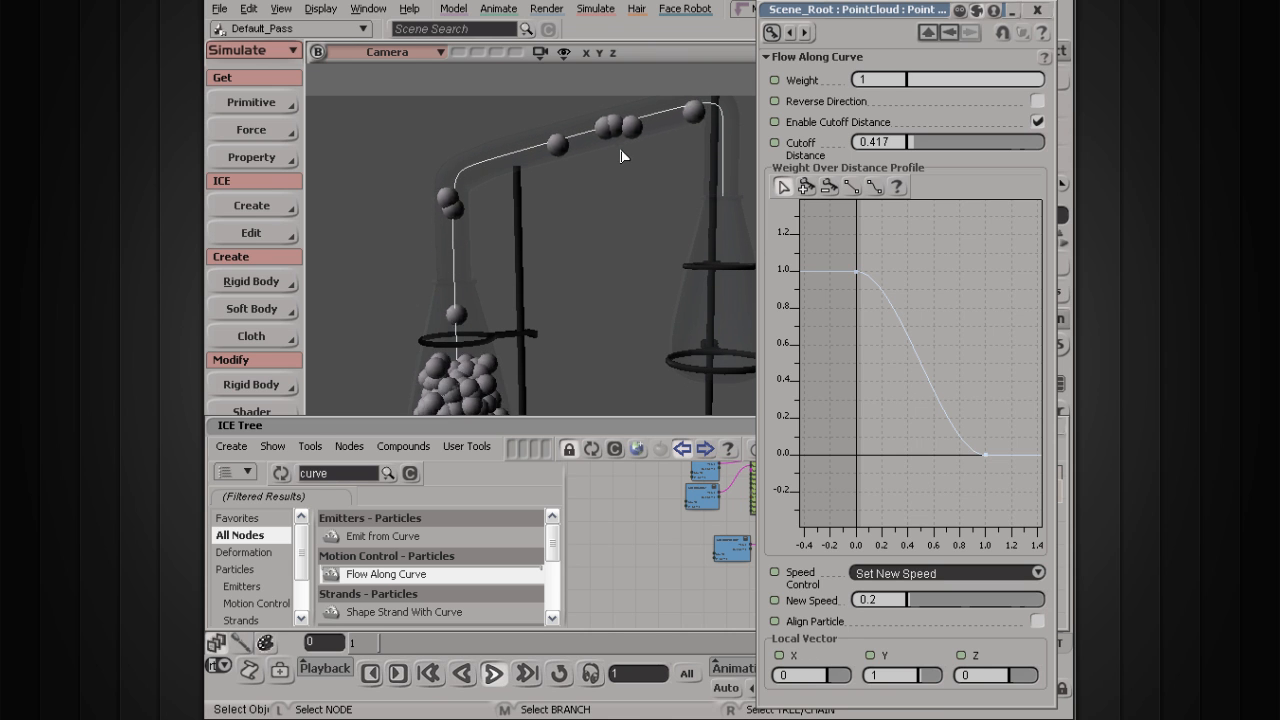
- Examine the running simulation up close at the first beaker, along the tube and in the second beaker
{"action": "key", "text": "s"}
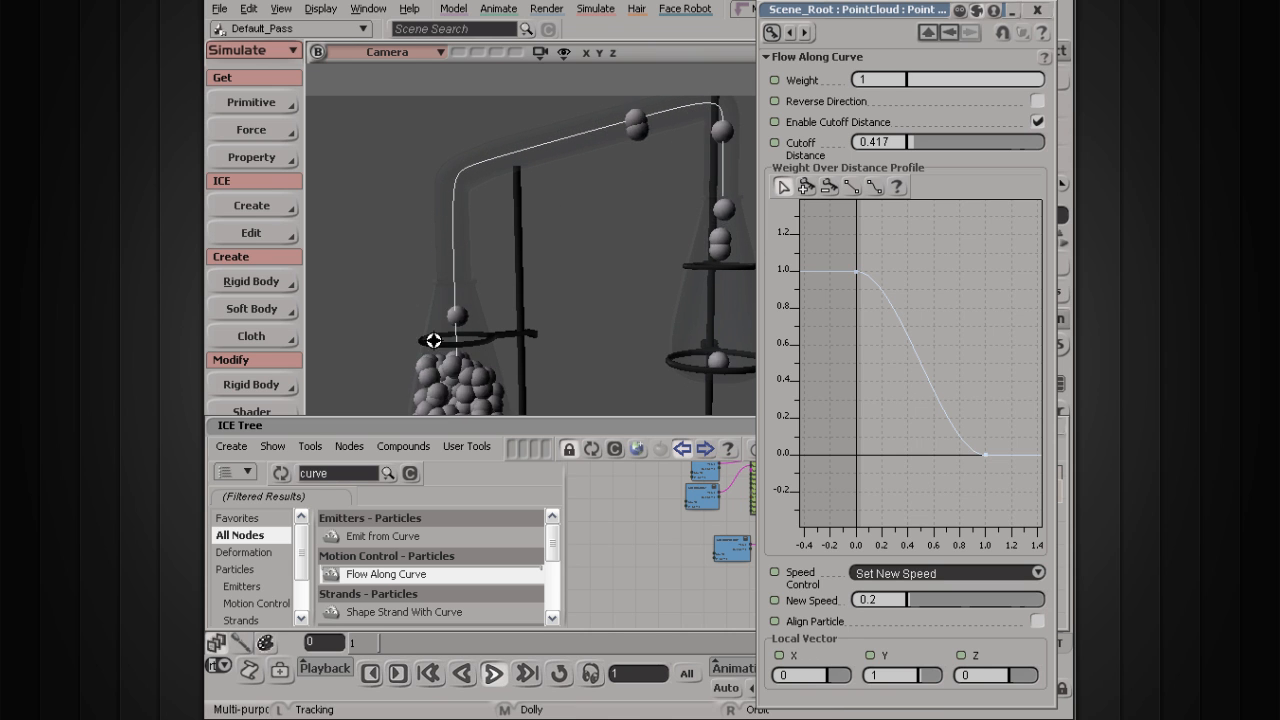
{"action": "left_click_drag", "start_coordinate": [434, 340], "coordinate": [456, 233]}
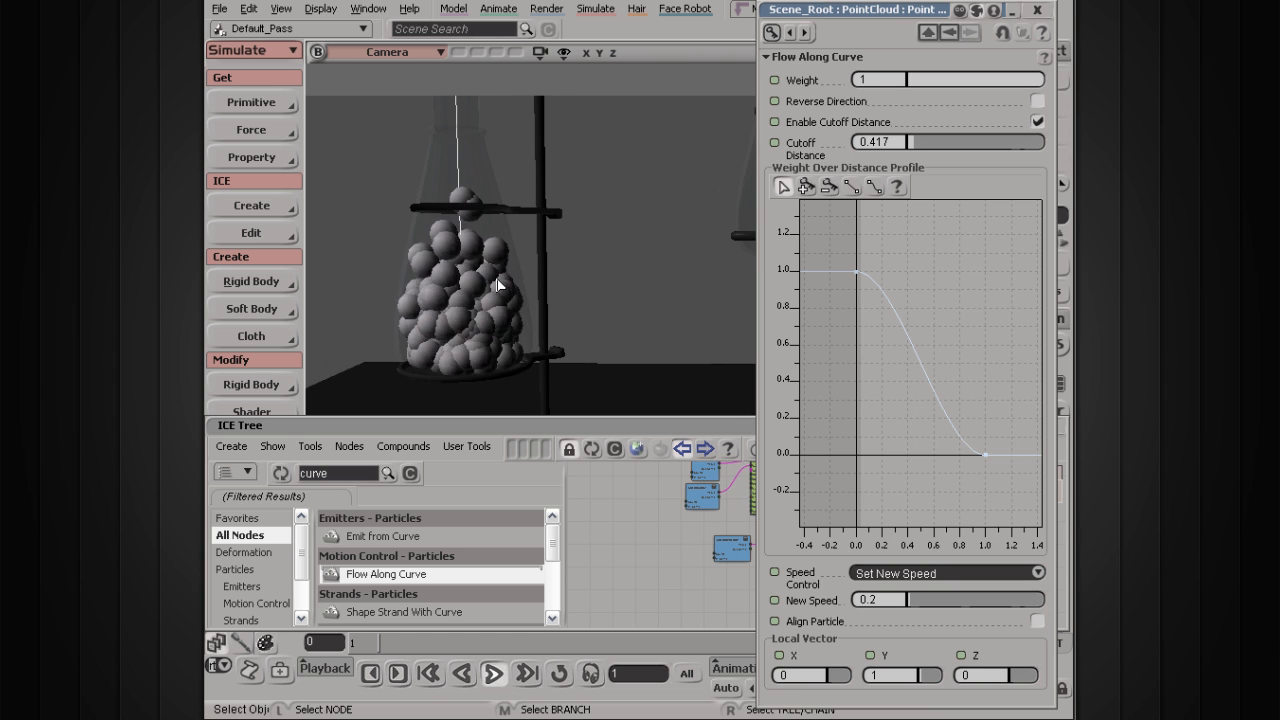
{"action": "key", "text": "s"}
{"action": "left_click_drag", "start_coordinate": [488, 168], "coordinate": [476, 196]}
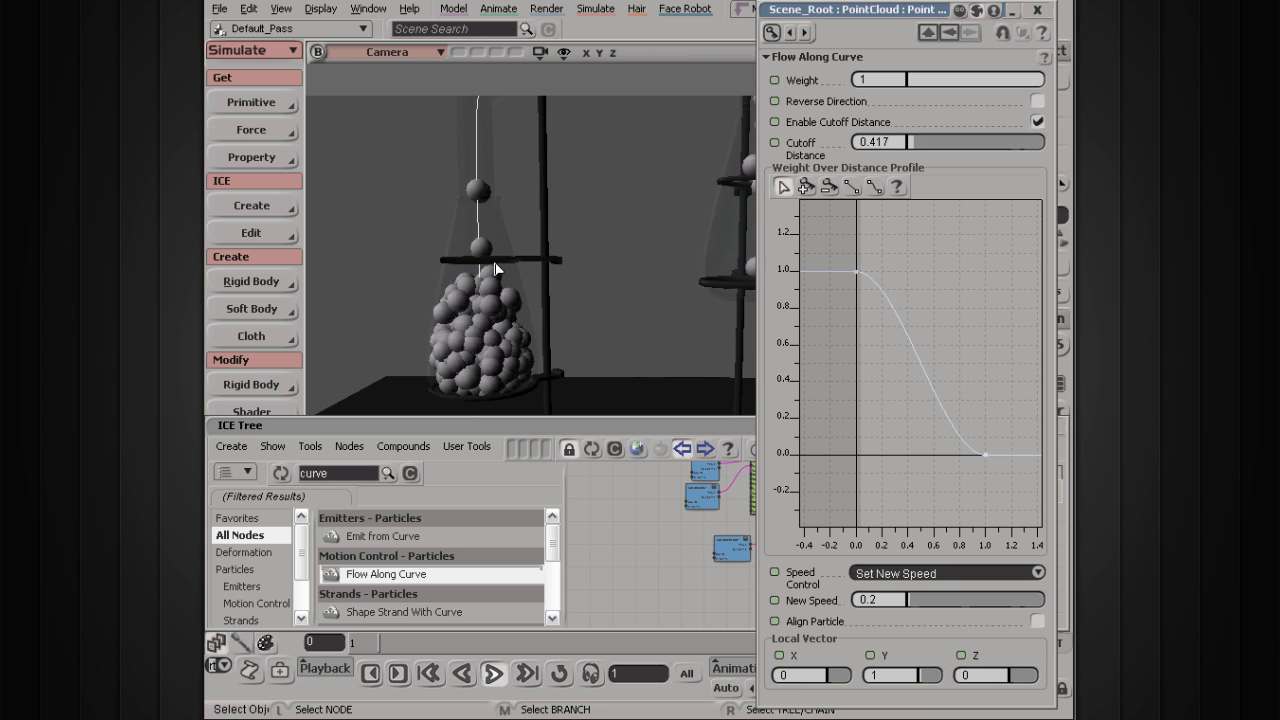
{"action": "key", "text": "s"}
{"action": "left_click_drag", "start_coordinate": [574, 166], "coordinate": [523, 268]}
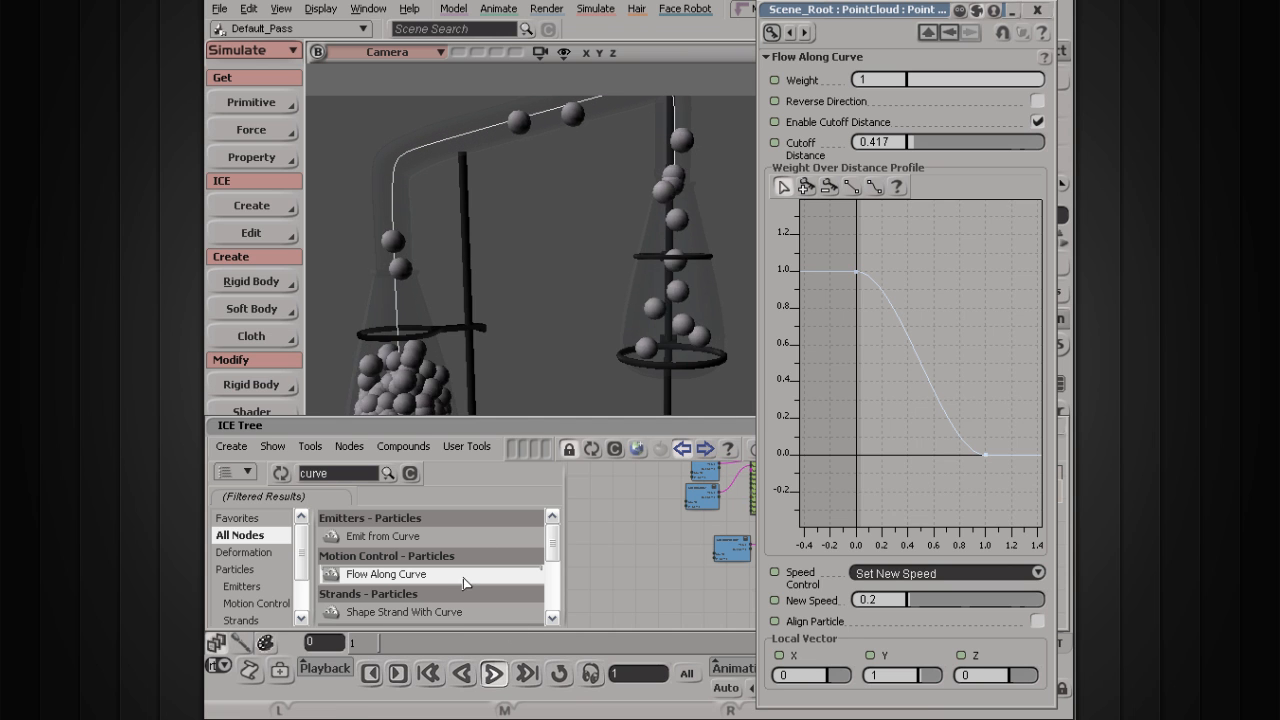
{"action": "key", "text": "s"}
{"action": "left_click_drag", "start_coordinate": [387, 349], "coordinate": [419, 297]}
{"action": "scroll", "coordinate": [420, 298], "scroll_direction": "down", "scroll_amount": 2}
{"action": "key", "text": "s"}
{"action": "left_click_drag", "start_coordinate": [506, 266], "coordinate": [482, 284]}
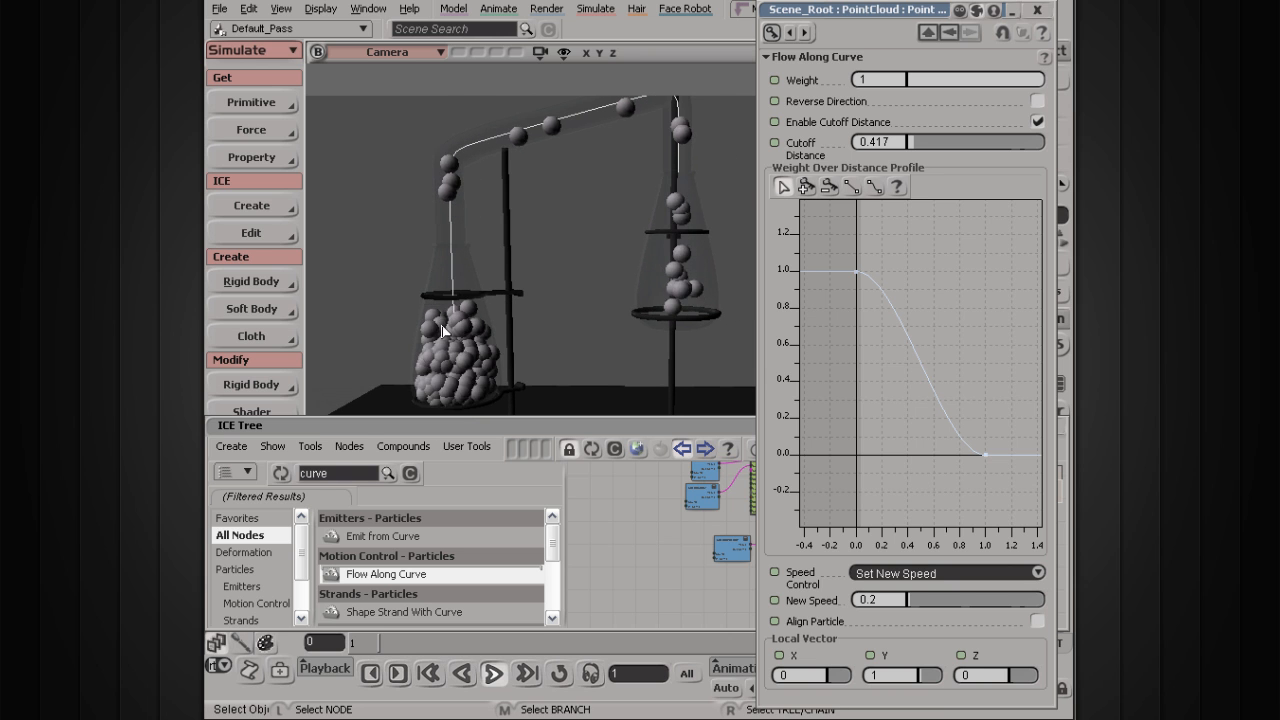
{"action": "scroll", "coordinate": [443, 331], "scroll_direction": "down", "scroll_amount": 2}
{"action": "scroll", "coordinate": [443, 331], "scroll_direction": "up", "scroll_amount": 3}
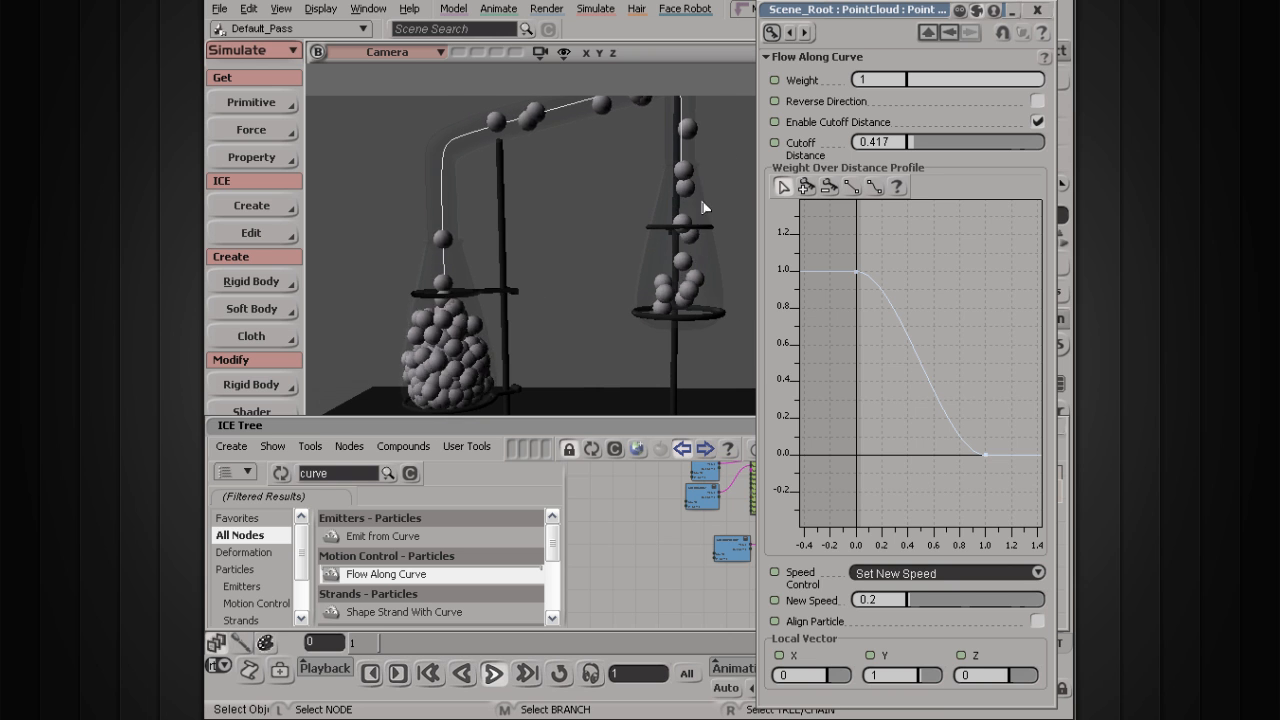
- Stop playback and close the Flow Along Curve properties, keeping both beakers in view
{"action": "left_click", "coordinate": [497, 682]}
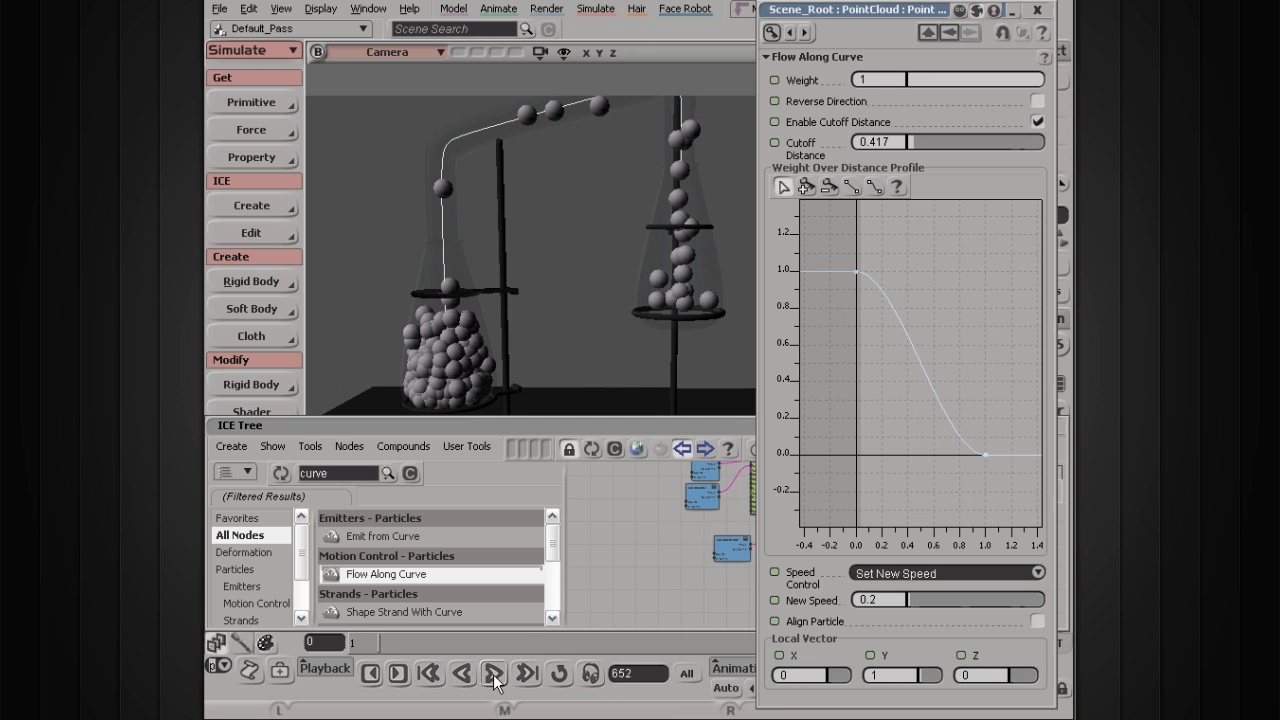
{"action": "left_click", "coordinate": [1039, 11]}
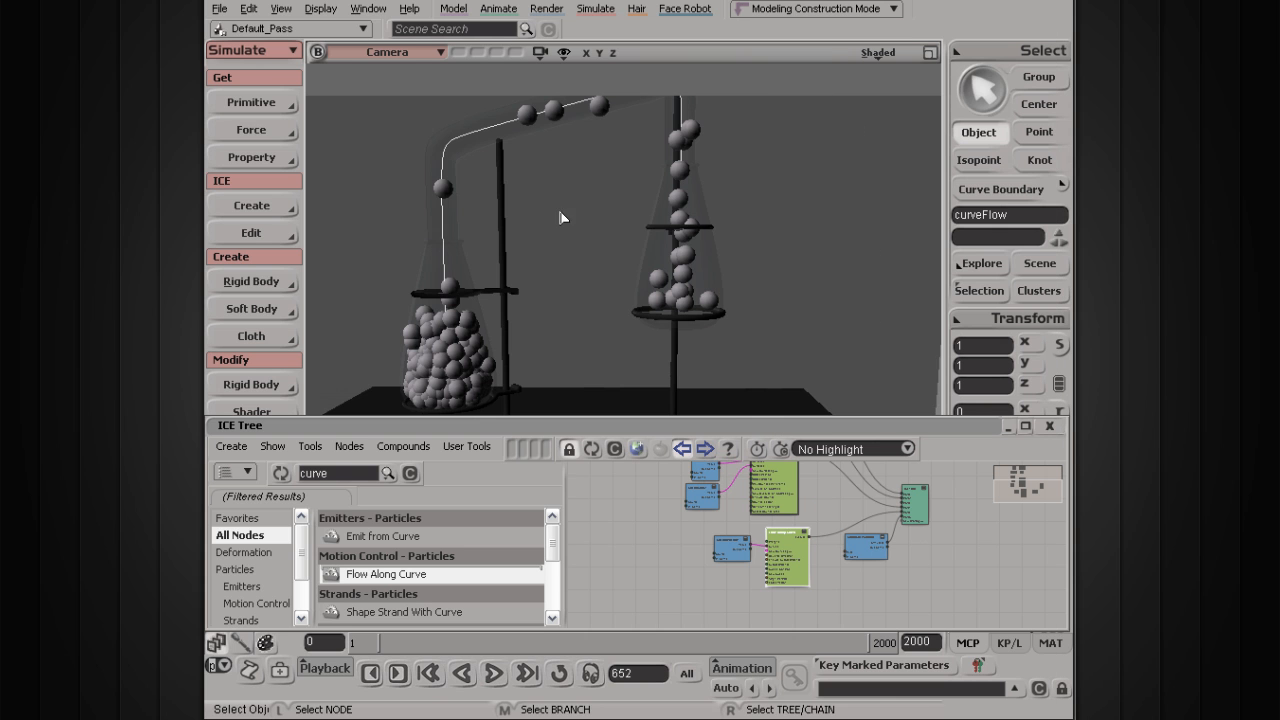
{"action": "left_click_drag", "start_coordinate": [431, 255], "coordinate": [494, 227]}
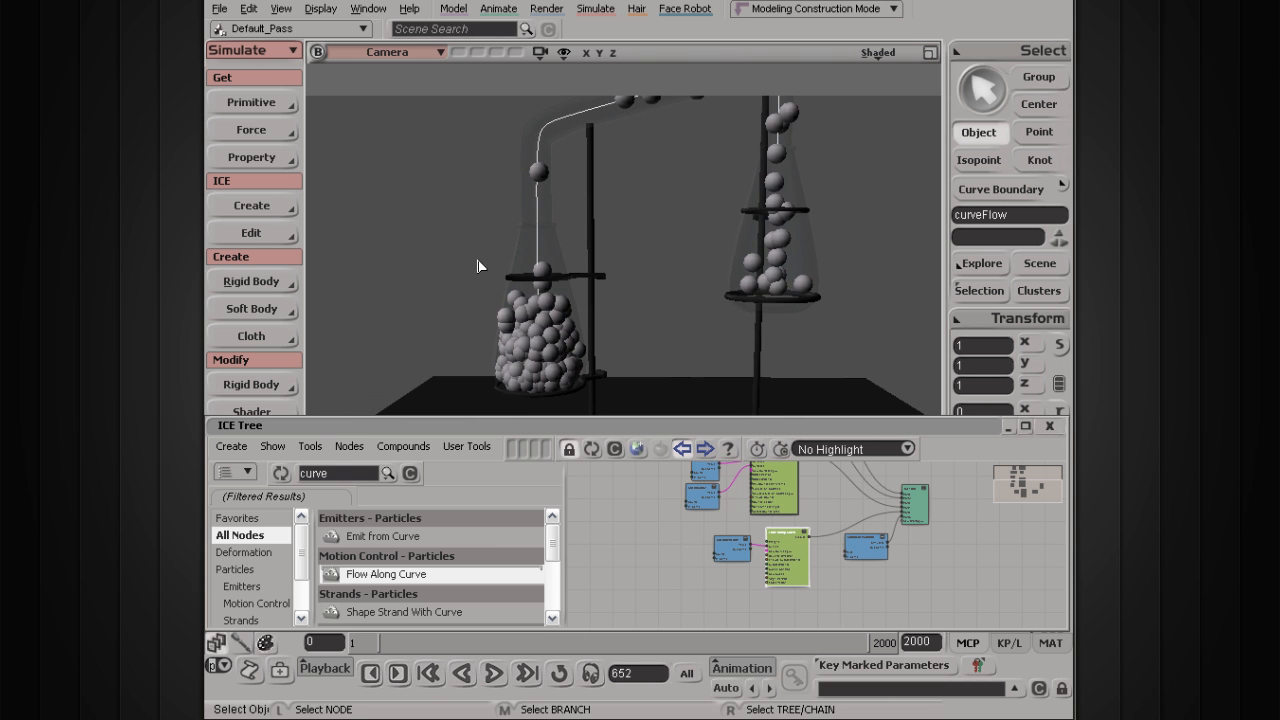
- Switch to editing the points of curveFlow in shaded display and rewind the simulation to frame 1
{"action": "scroll", "coordinate": [478, 266], "scroll_direction": "up", "scroll_amount": 3}
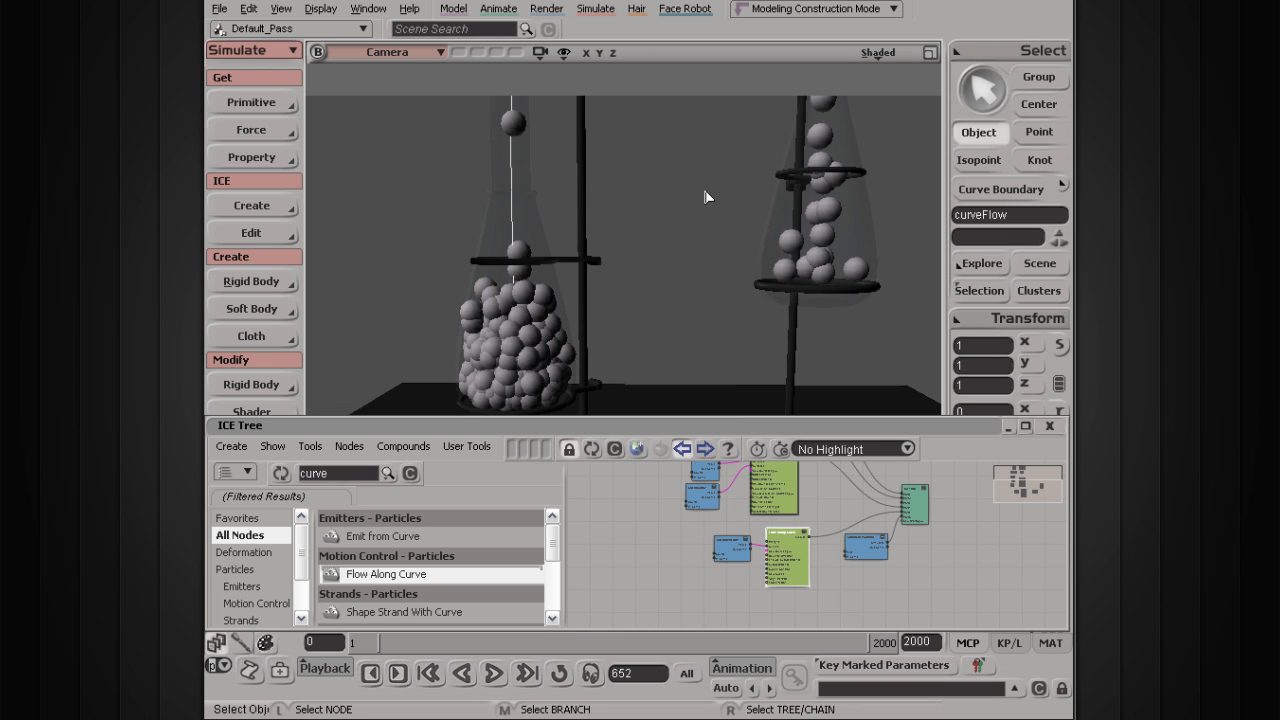
{"action": "left_click", "coordinate": [1040, 134]}
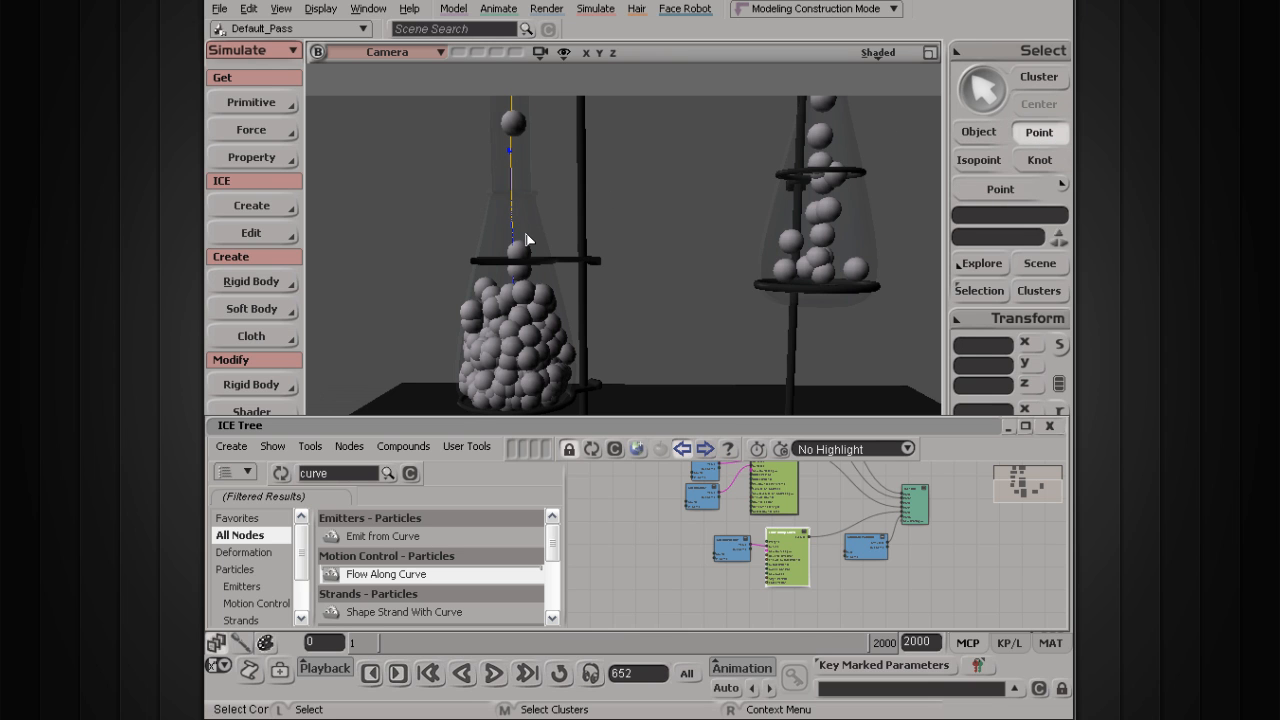
{"action": "middle_click", "coordinate": [875, 51]}
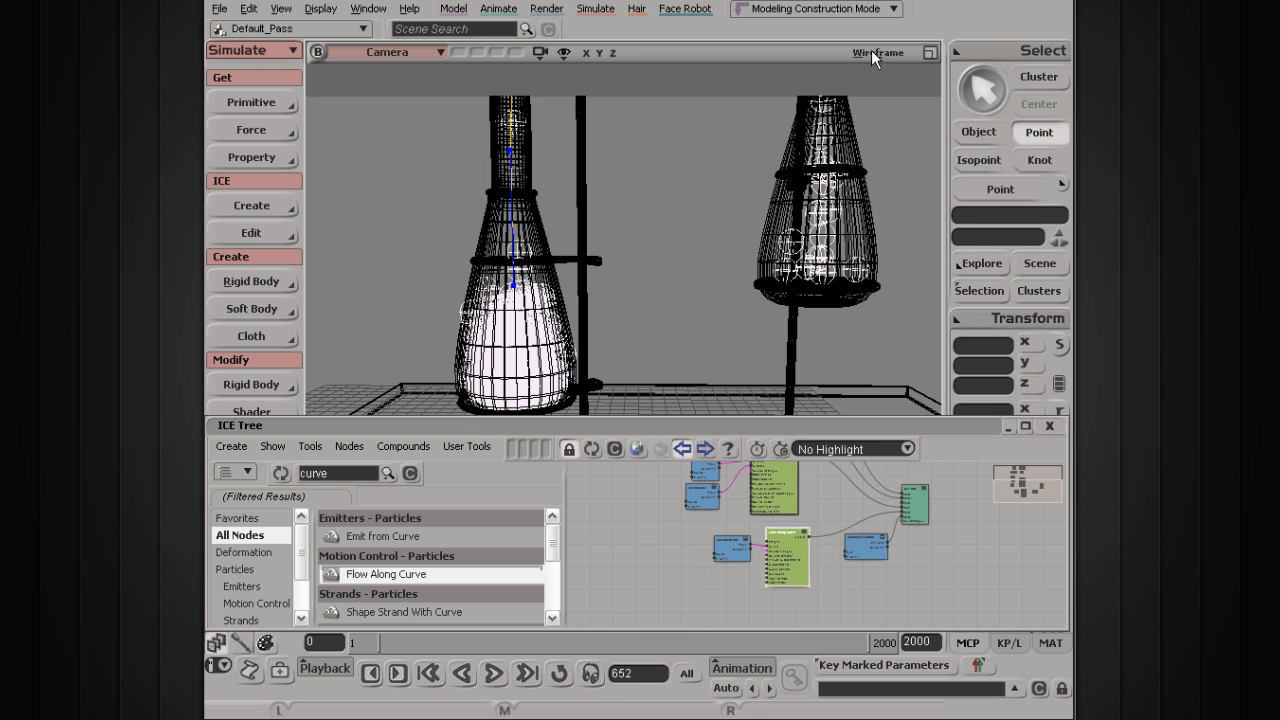
{"action": "middle_click", "coordinate": [877, 52]}
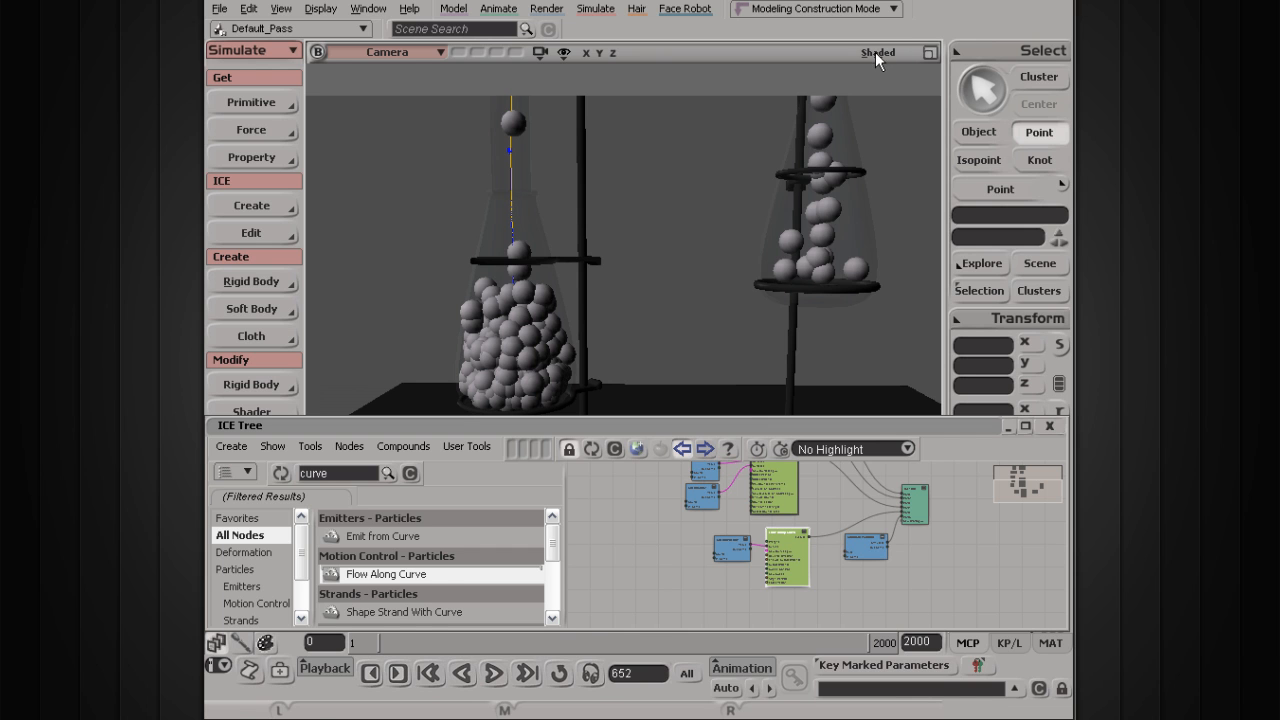
{"action": "left_click", "coordinate": [429, 673]}
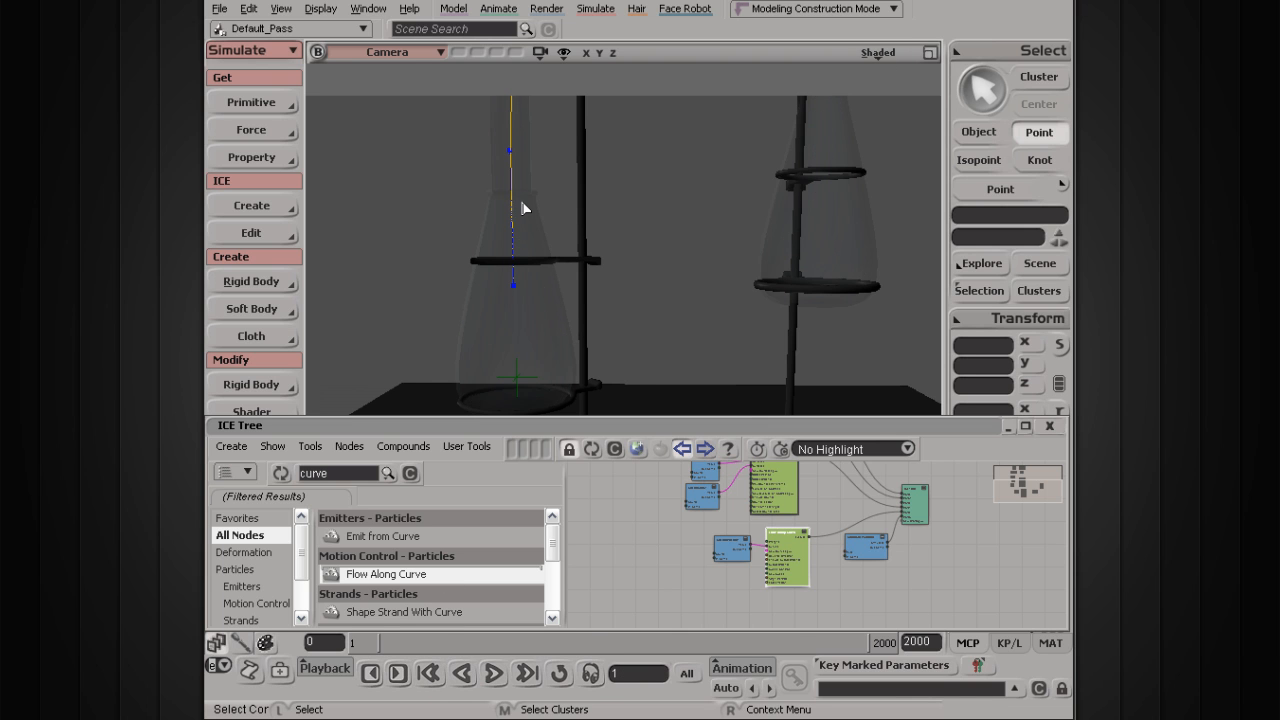
- Select curveFlow's lowest point in the first beaker and move it straight down, close to the beaker's base
{"action": "left_click_drag", "start_coordinate": [426, 219], "coordinate": [604, 341]}
{"action": "key", "text": "s"}
{"action": "mouse_move", "coordinate": [590, 135]}
{"action": "left_mouse_down"}
{"action": "mouse_move", "coordinate": [574, 249]}
{"action": "mouse_move", "coordinate": [608, 143]}
{"action": "left_mouse_up"}
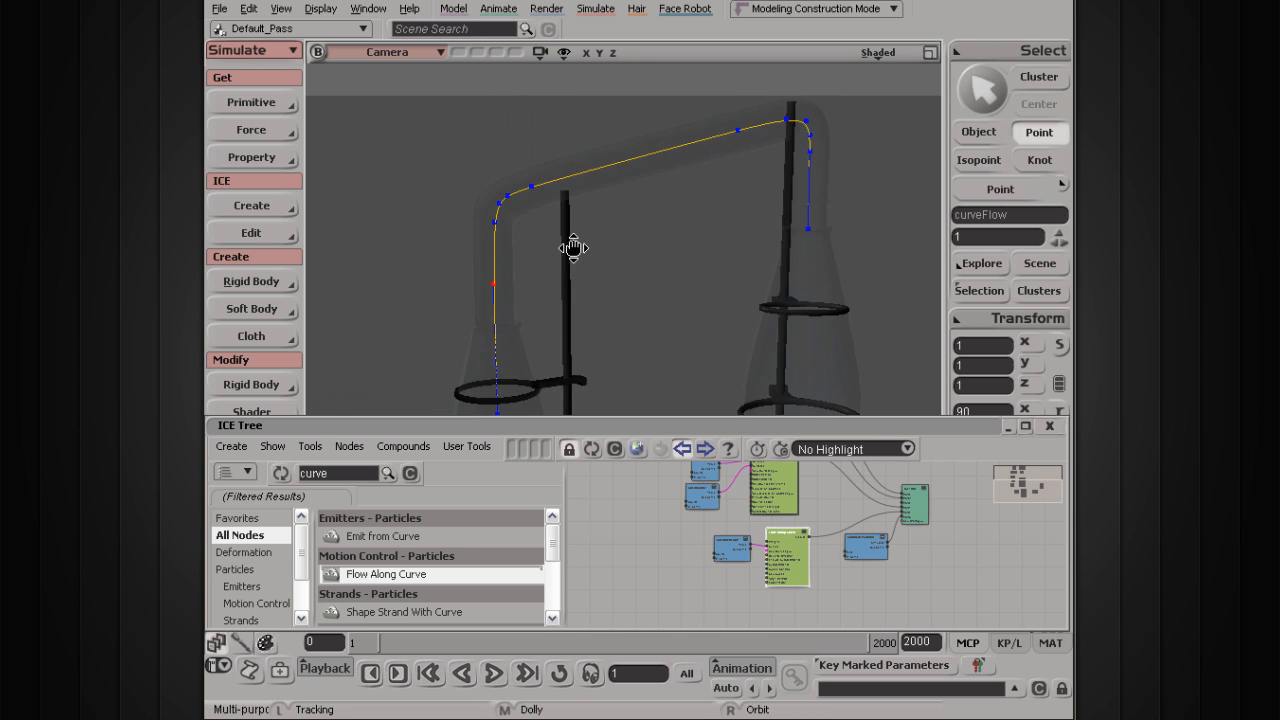
{"action": "key", "text": "s"}
{"action": "left_click_drag", "start_coordinate": [506, 204], "coordinate": [451, 189]}
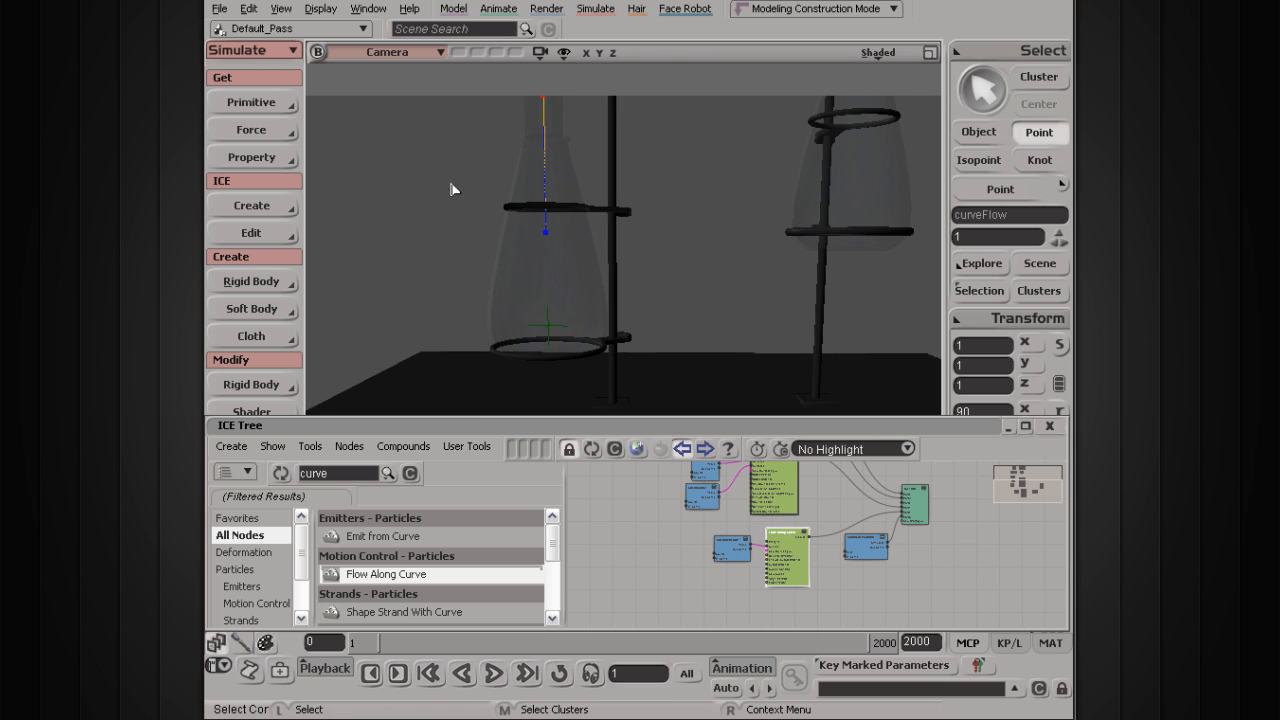
{"action": "left_click_drag", "start_coordinate": [498, 232], "coordinate": [678, 312]}
{"action": "key", "text": "v"}
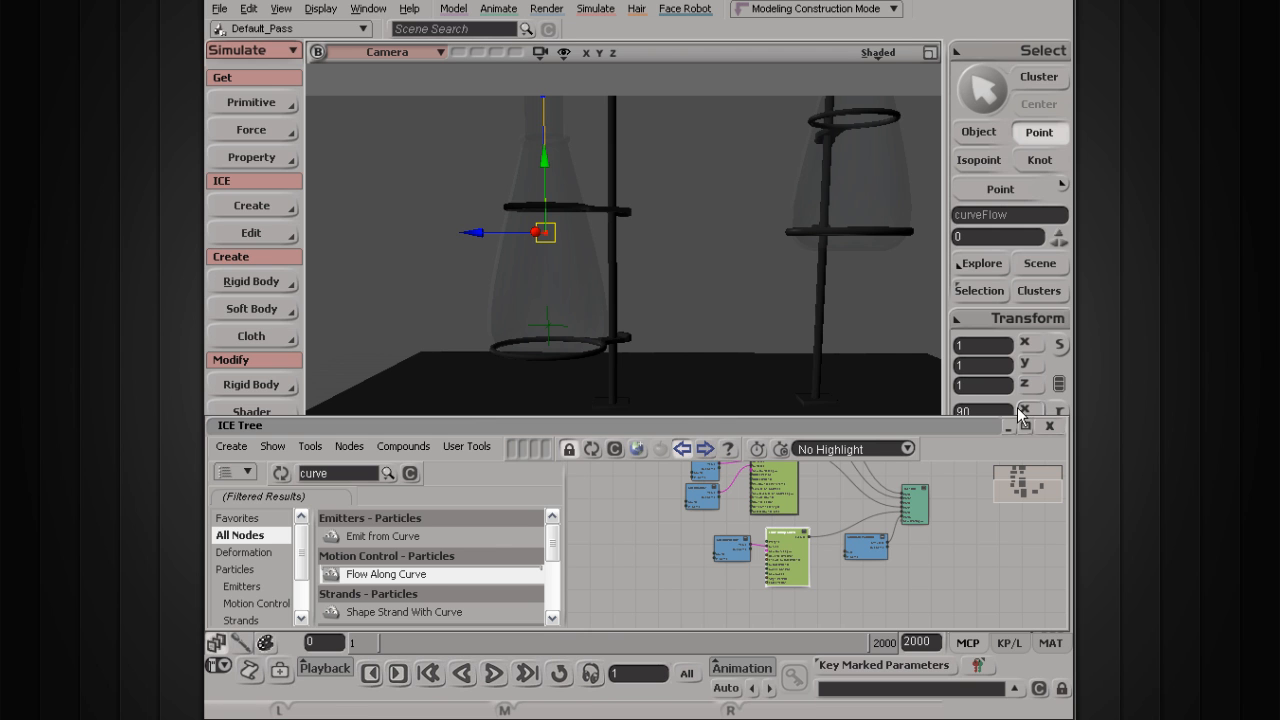
{"action": "left_click_drag", "start_coordinate": [978, 419], "coordinate": [832, 419]}
{"action": "left_click_drag", "start_coordinate": [744, 420], "coordinate": [872, 440]}
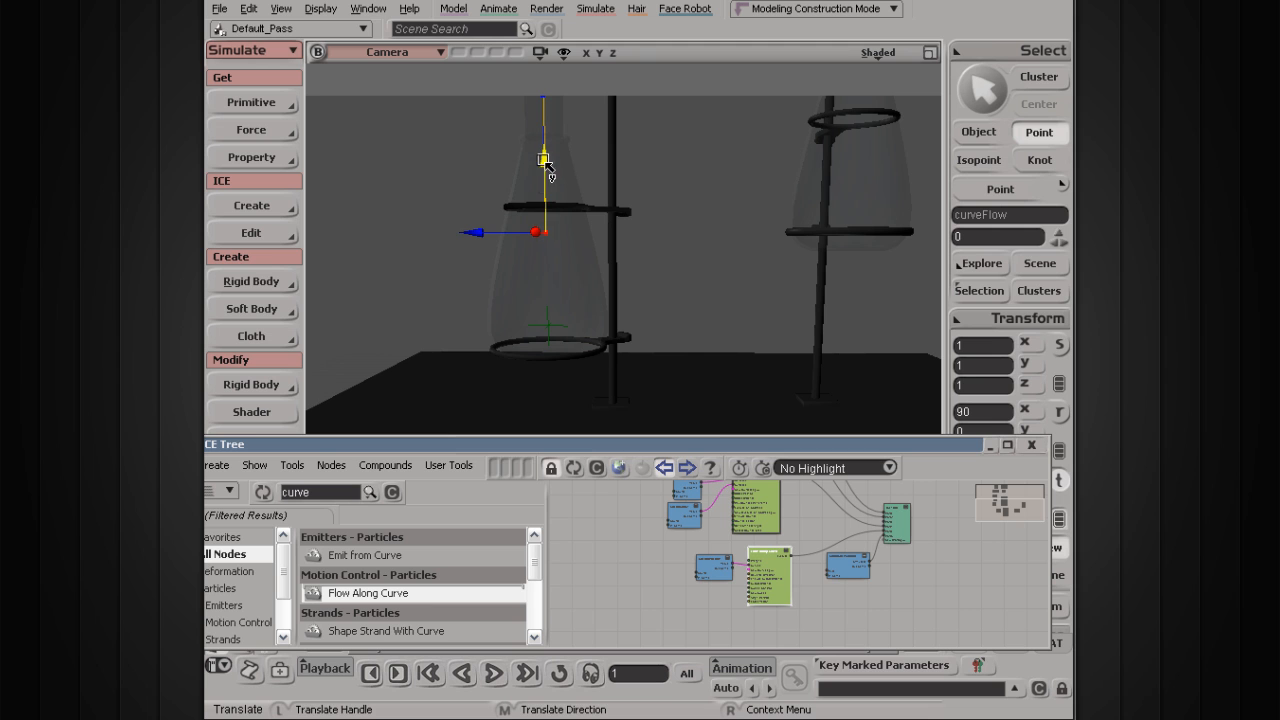
{"action": "left_click_drag", "start_coordinate": [545, 162], "coordinate": [548, 212]}
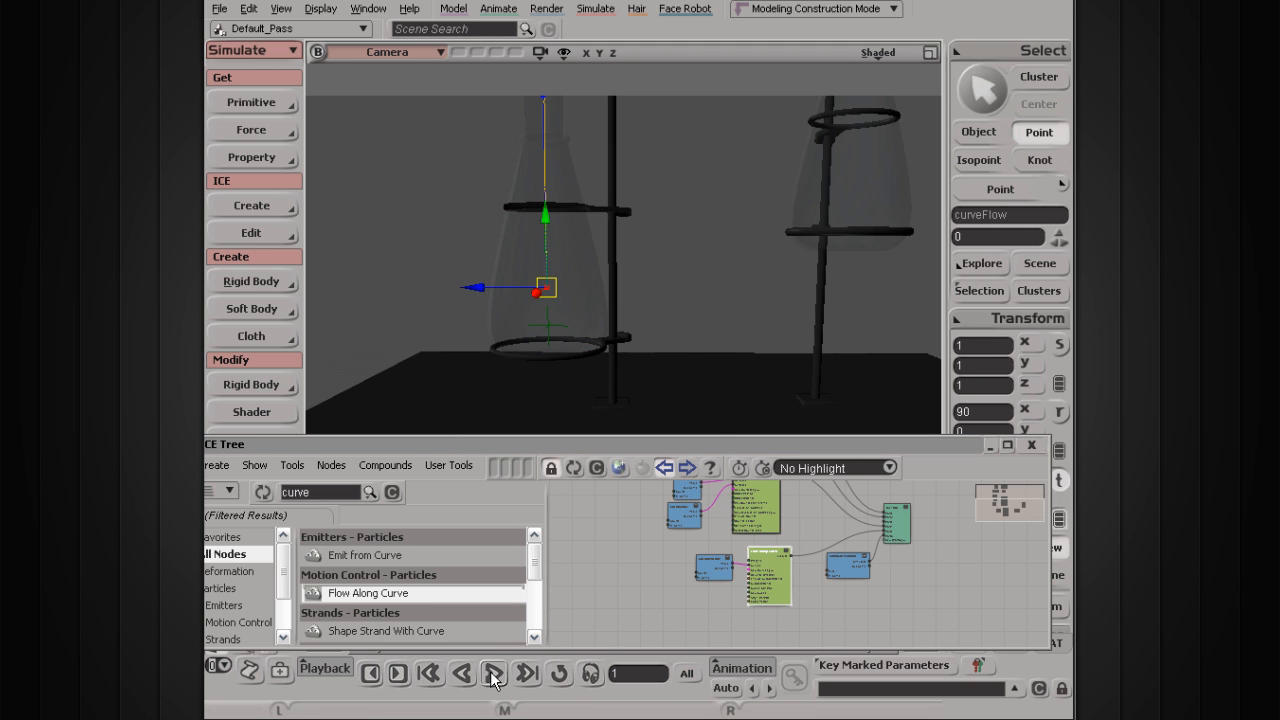
- Replay the simulation with the extended curve and examine the particle flow through the tube into the second beaker
{"action": "key", "text": "s"}
{"action": "left_click_drag", "start_coordinate": [594, 176], "coordinate": [586, 232]}
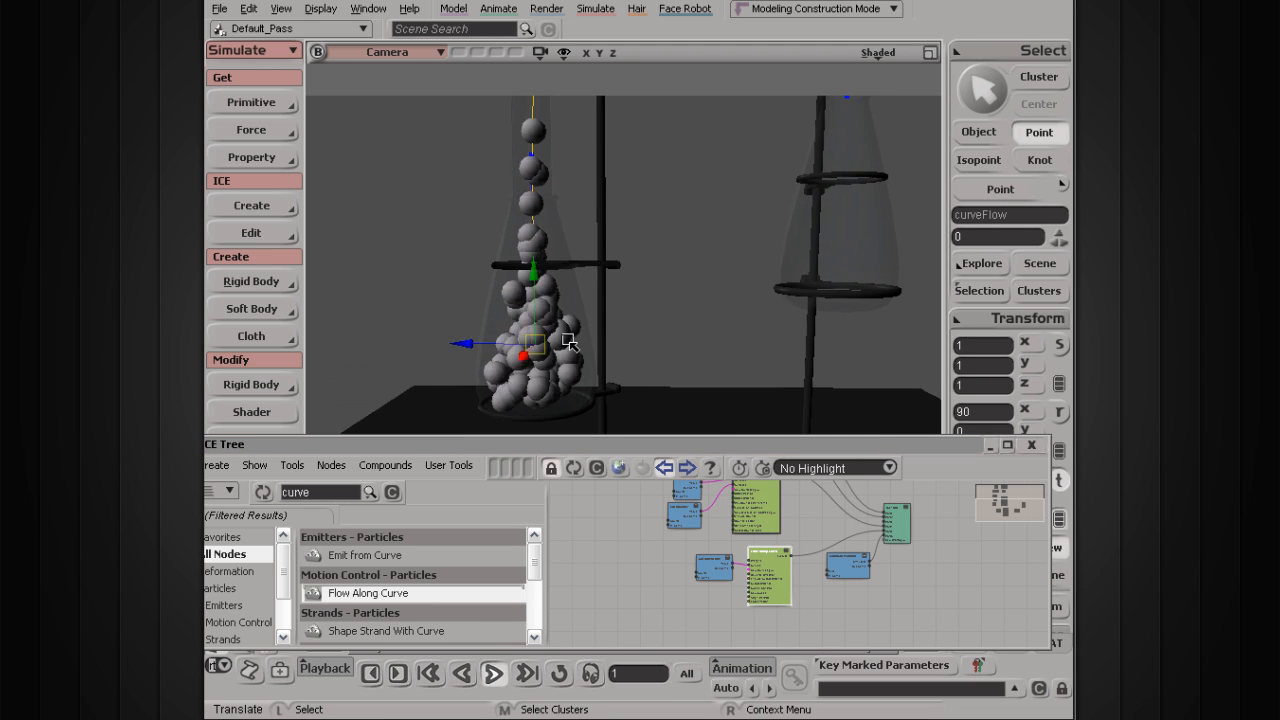
{"action": "scroll", "coordinate": [568, 342], "scroll_direction": "down", "scroll_amount": 3}
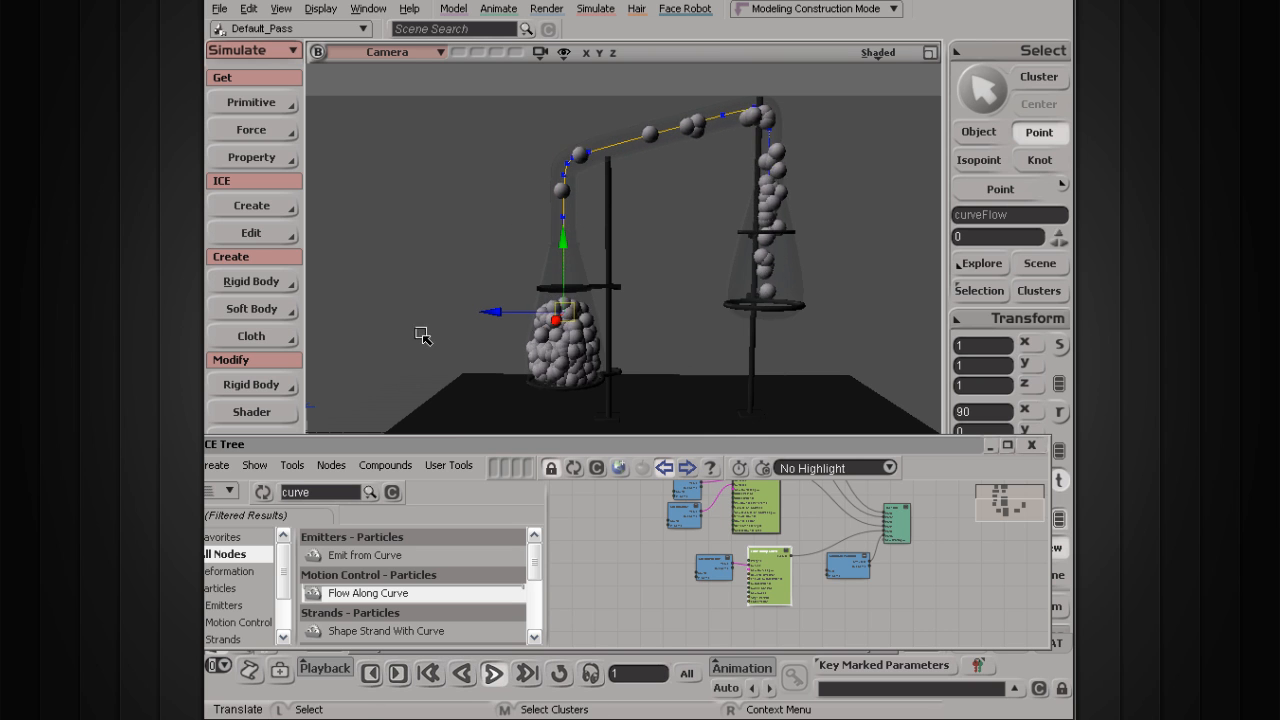
{"action": "left_click", "coordinate": [492, 674]}
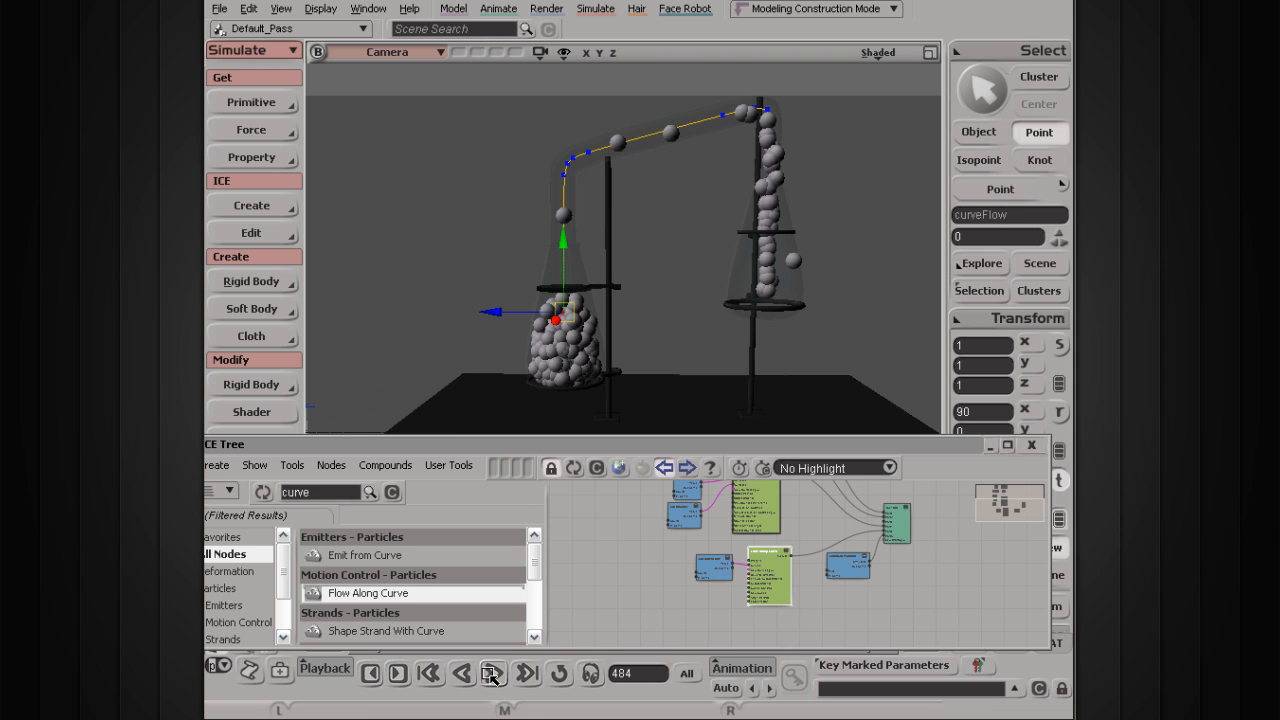
{"action": "left_click", "coordinate": [492, 675]}
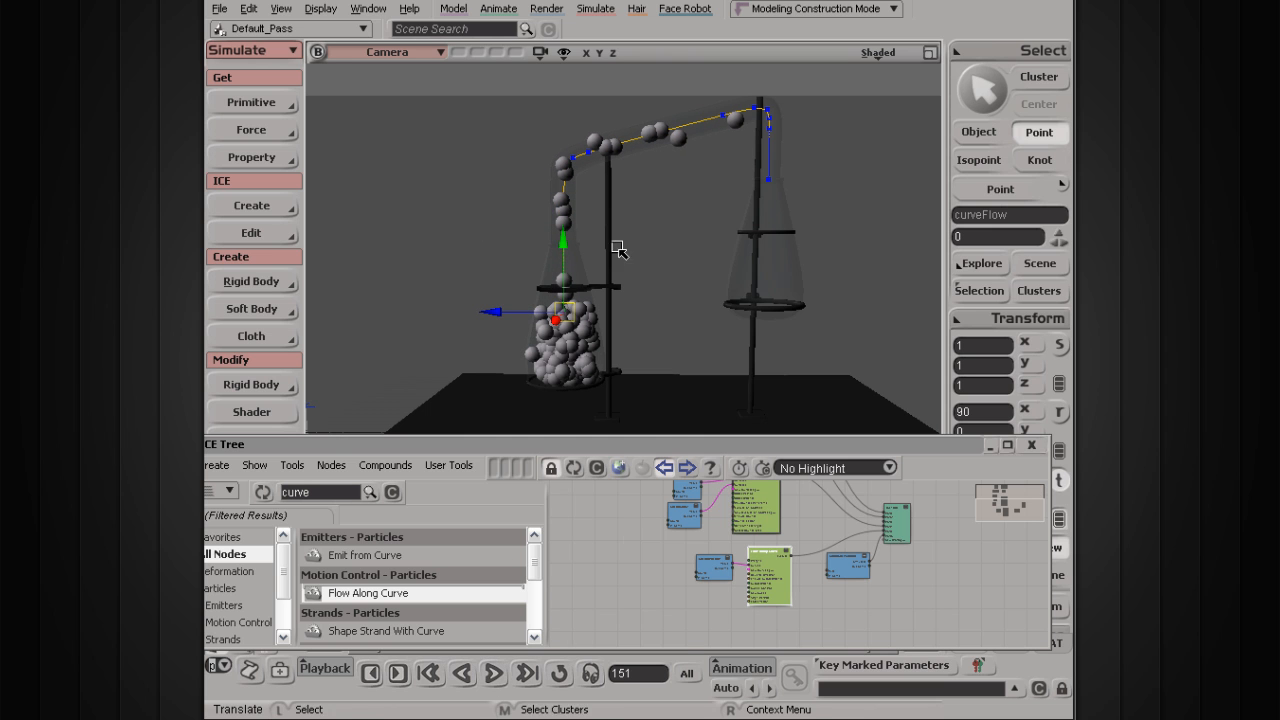
- Preview a render region covering both beakers and the tube, and close it
{"action": "key", "text": "q"}
{"action": "mouse_move", "coordinate": [484, 98]}
{"action": "left_mouse_down"}
{"action": "mouse_move", "coordinate": [646, 222]}
{"action": "mouse_move", "coordinate": [797, 398]}
{"action": "left_mouse_up"}
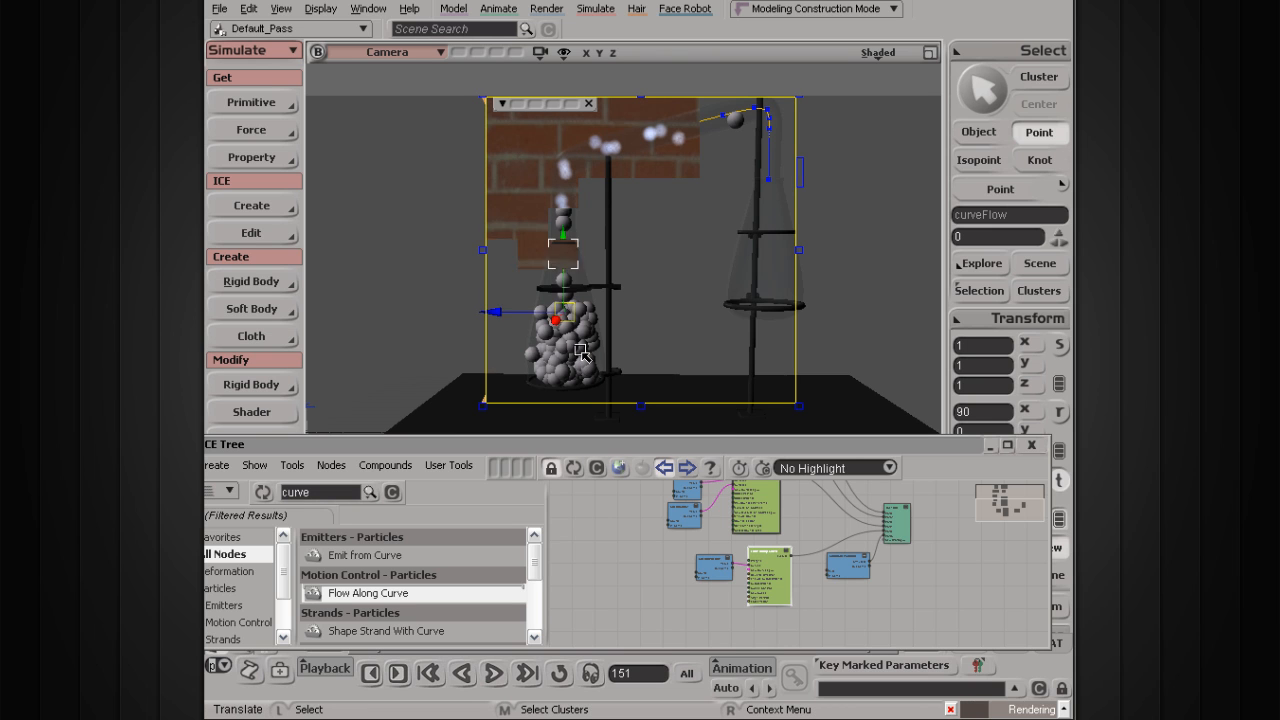
{"action": "left_click", "coordinate": [589, 105]}
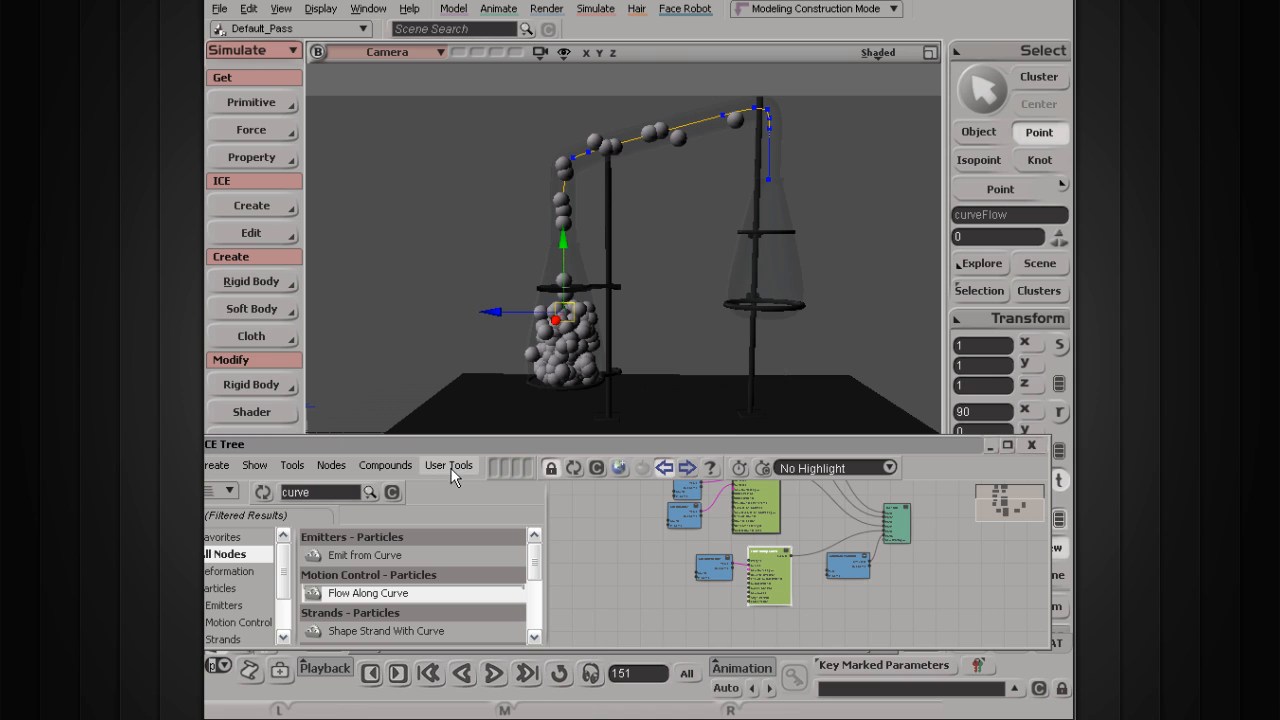
- Replay the simulation briefly, stop it, and open the Flow Along Curve node's properties
{"action": "left_click", "coordinate": [494, 673]}
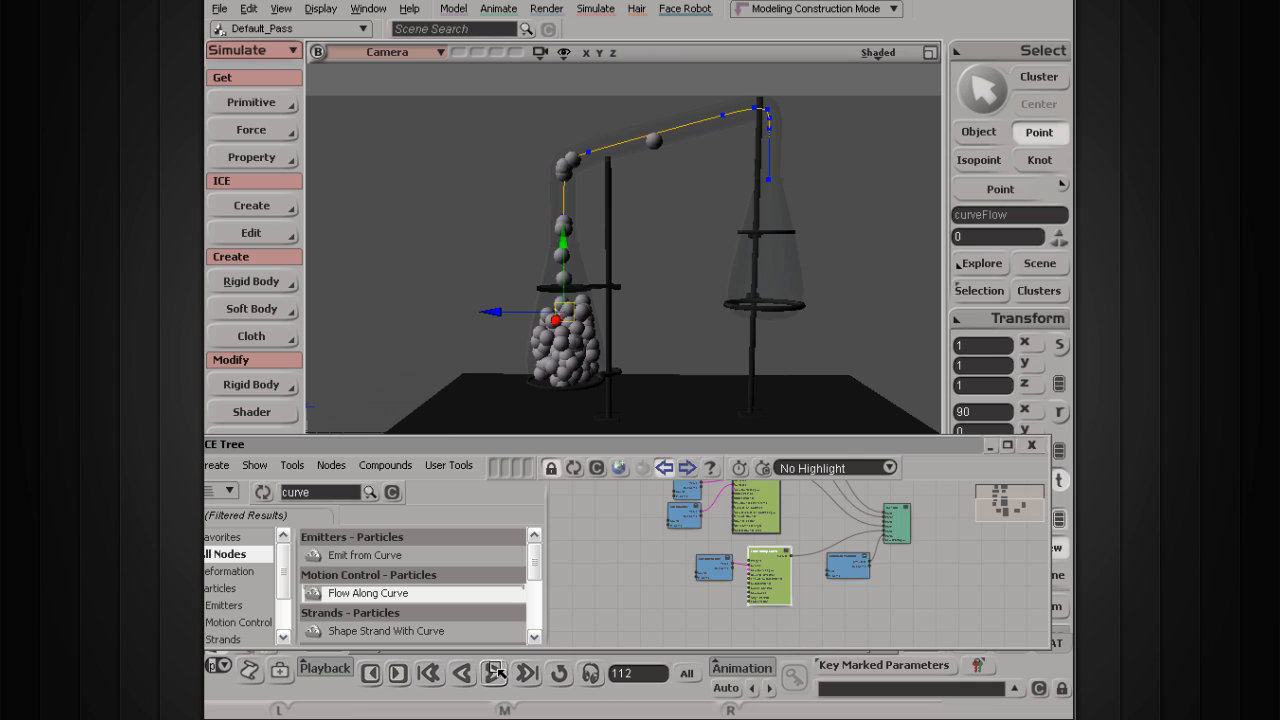
{"action": "scroll", "coordinate": [755, 555], "scroll_direction": "up", "scroll_amount": 5}
{"action": "key", "text": "s"}
{"action": "left_click_drag", "start_coordinate": [595, 505], "coordinate": [721, 481]}
{"action": "double_click", "coordinate": [773, 488]}
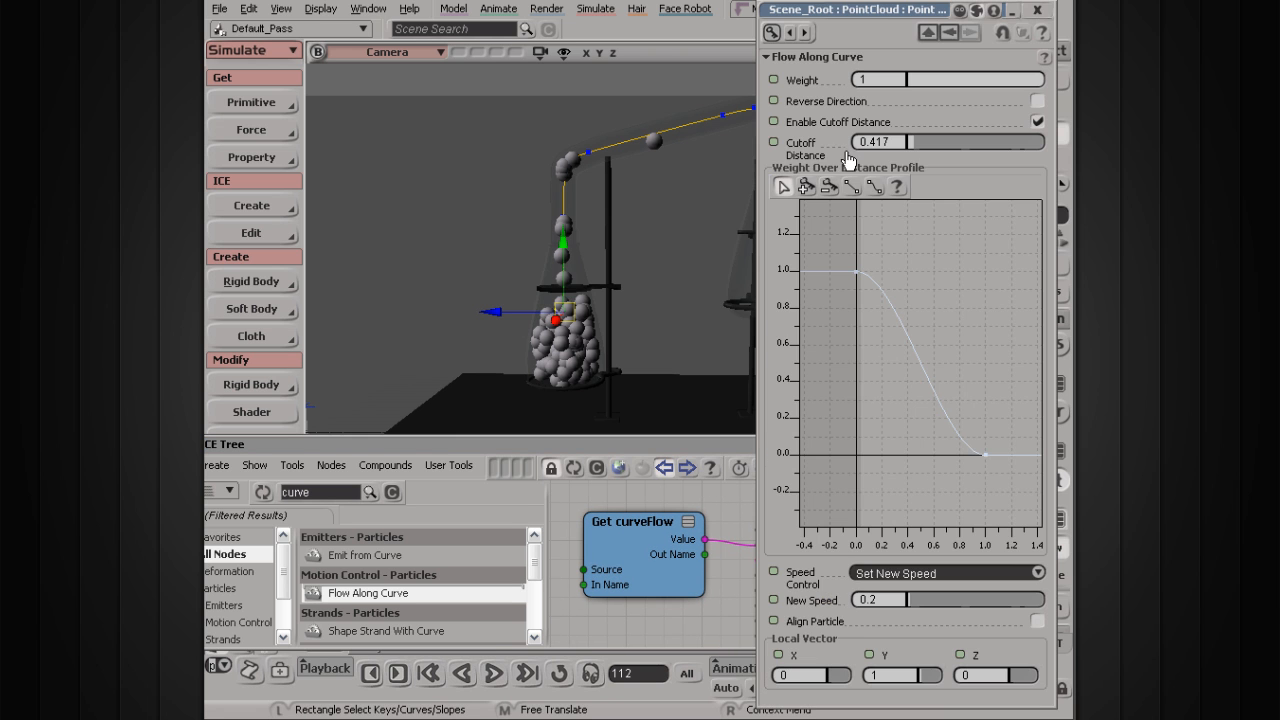